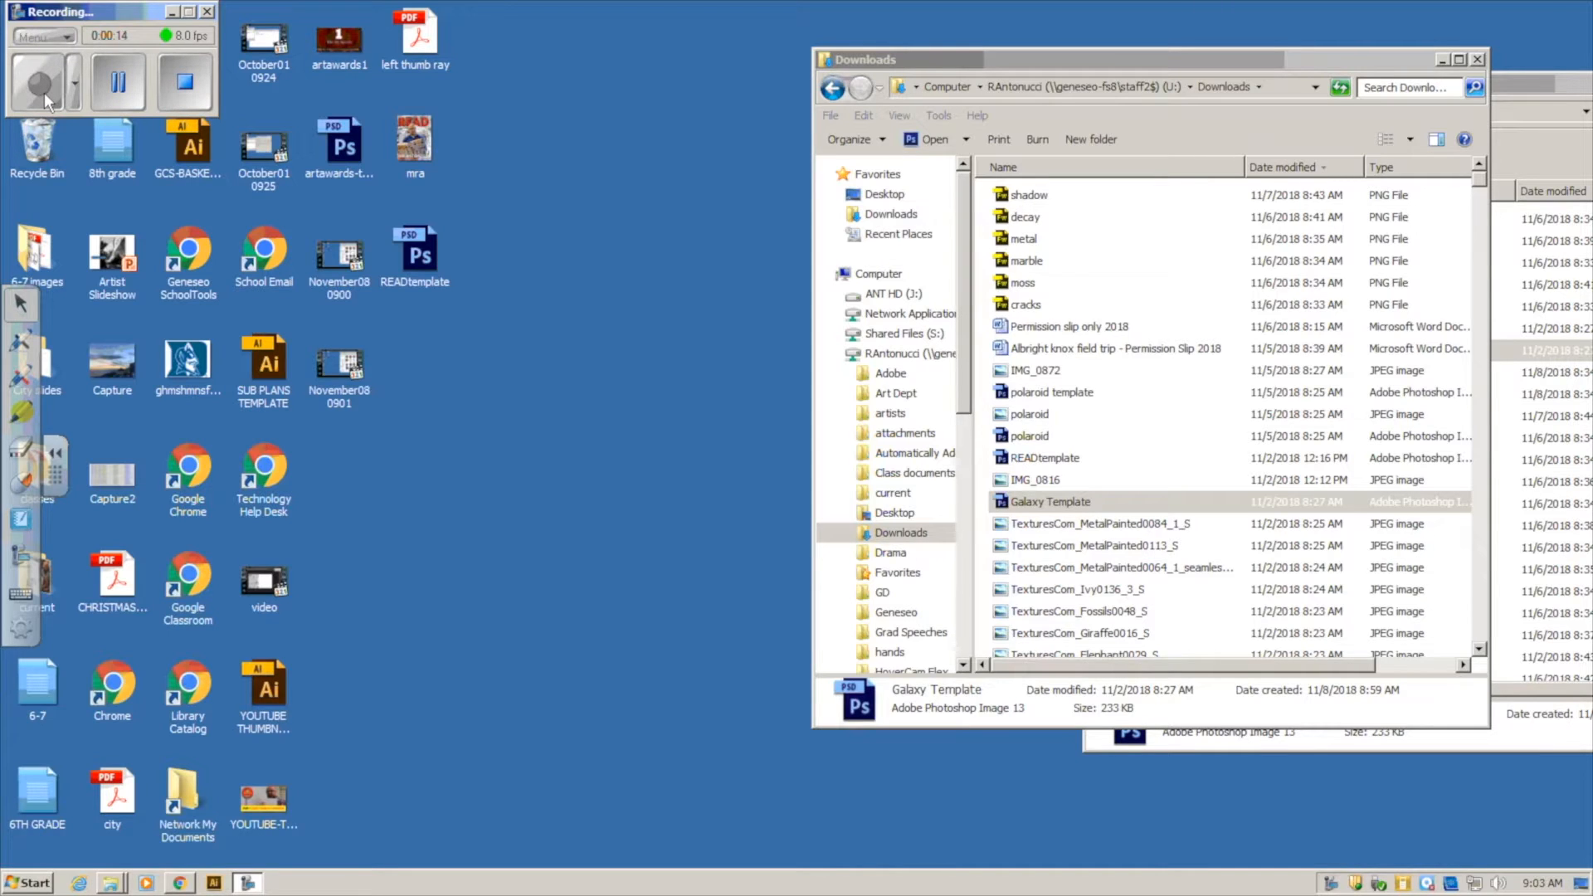
- Close the galaxy folder window, open the Galaxy Template Photoshop file from Downloads, and move overlay windows clear of the Photoshop tools
left_click_drag(963, 60, 651, 61)
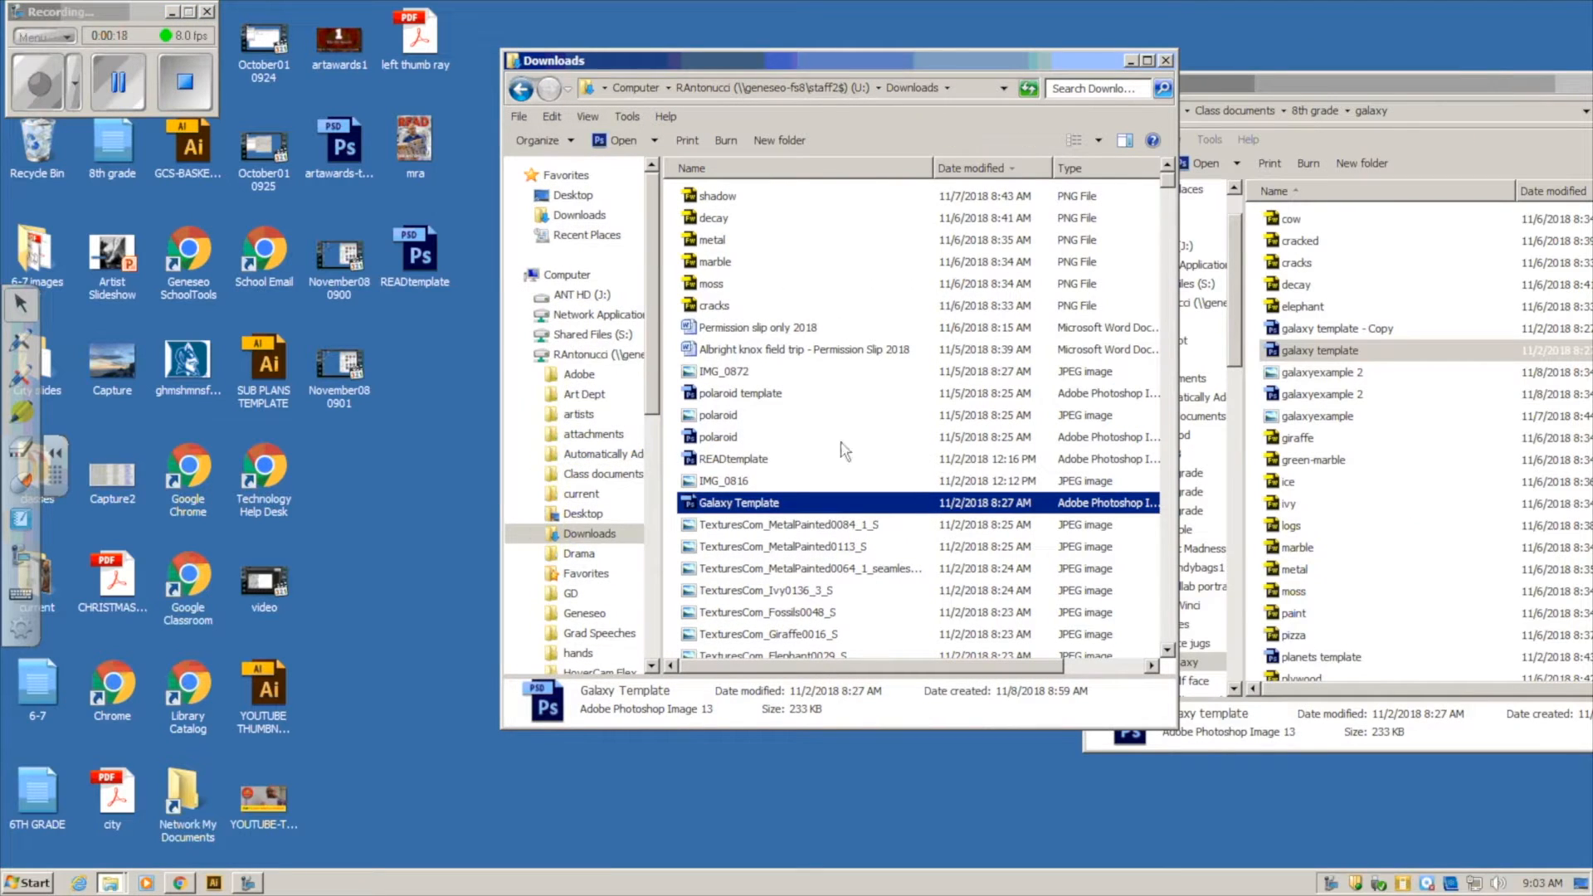
left_click_drag(1396, 76, 1122, 83)
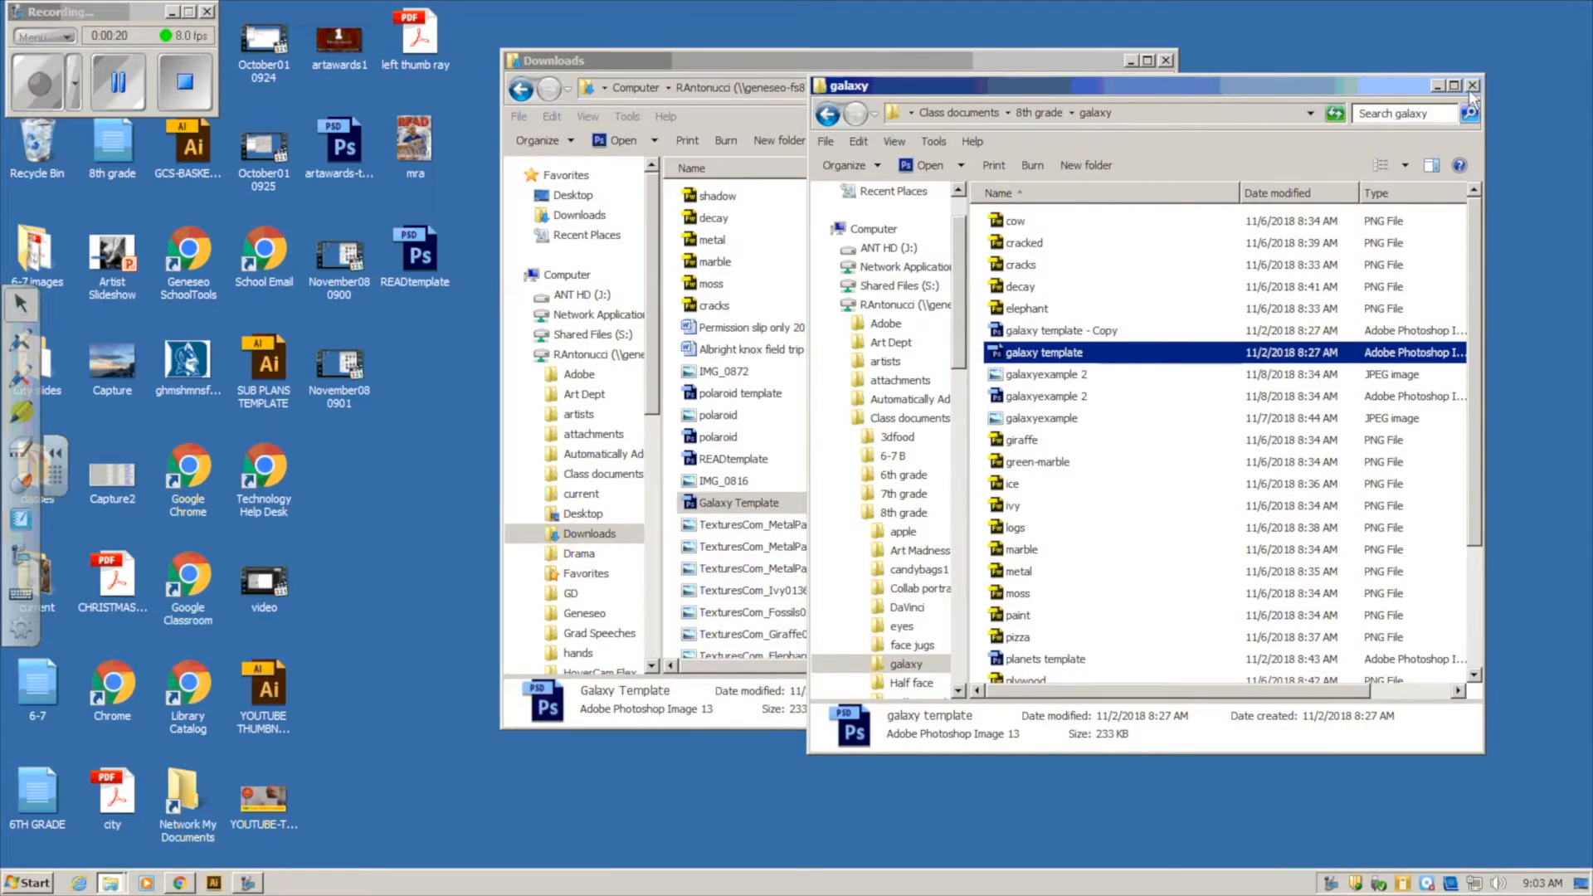
key("alt+F4")
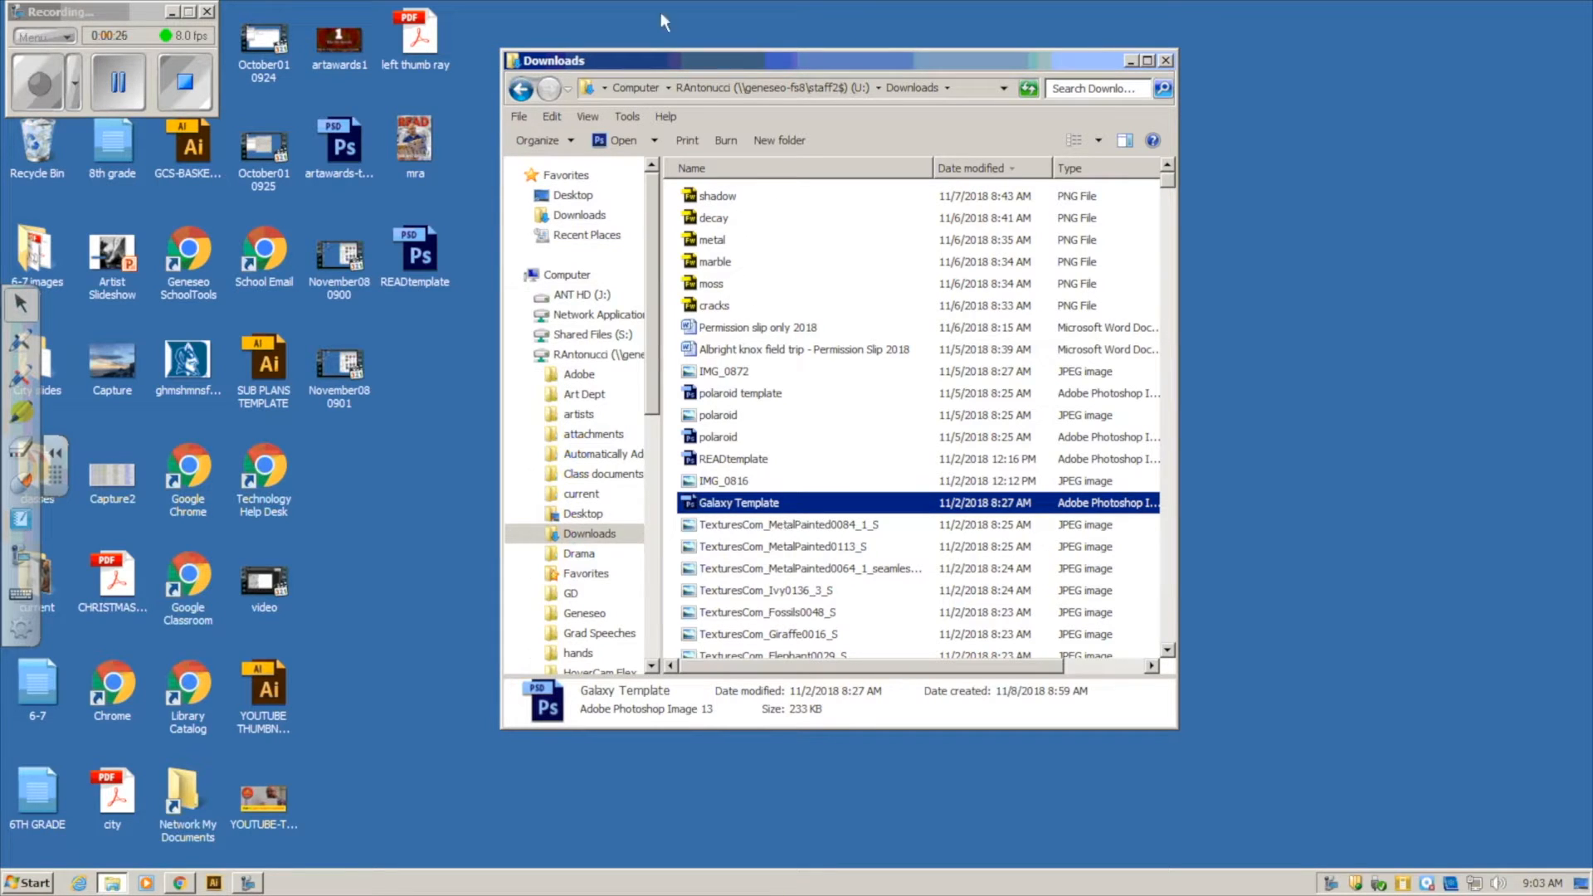
left_click_drag(685, 71, 905, 80)
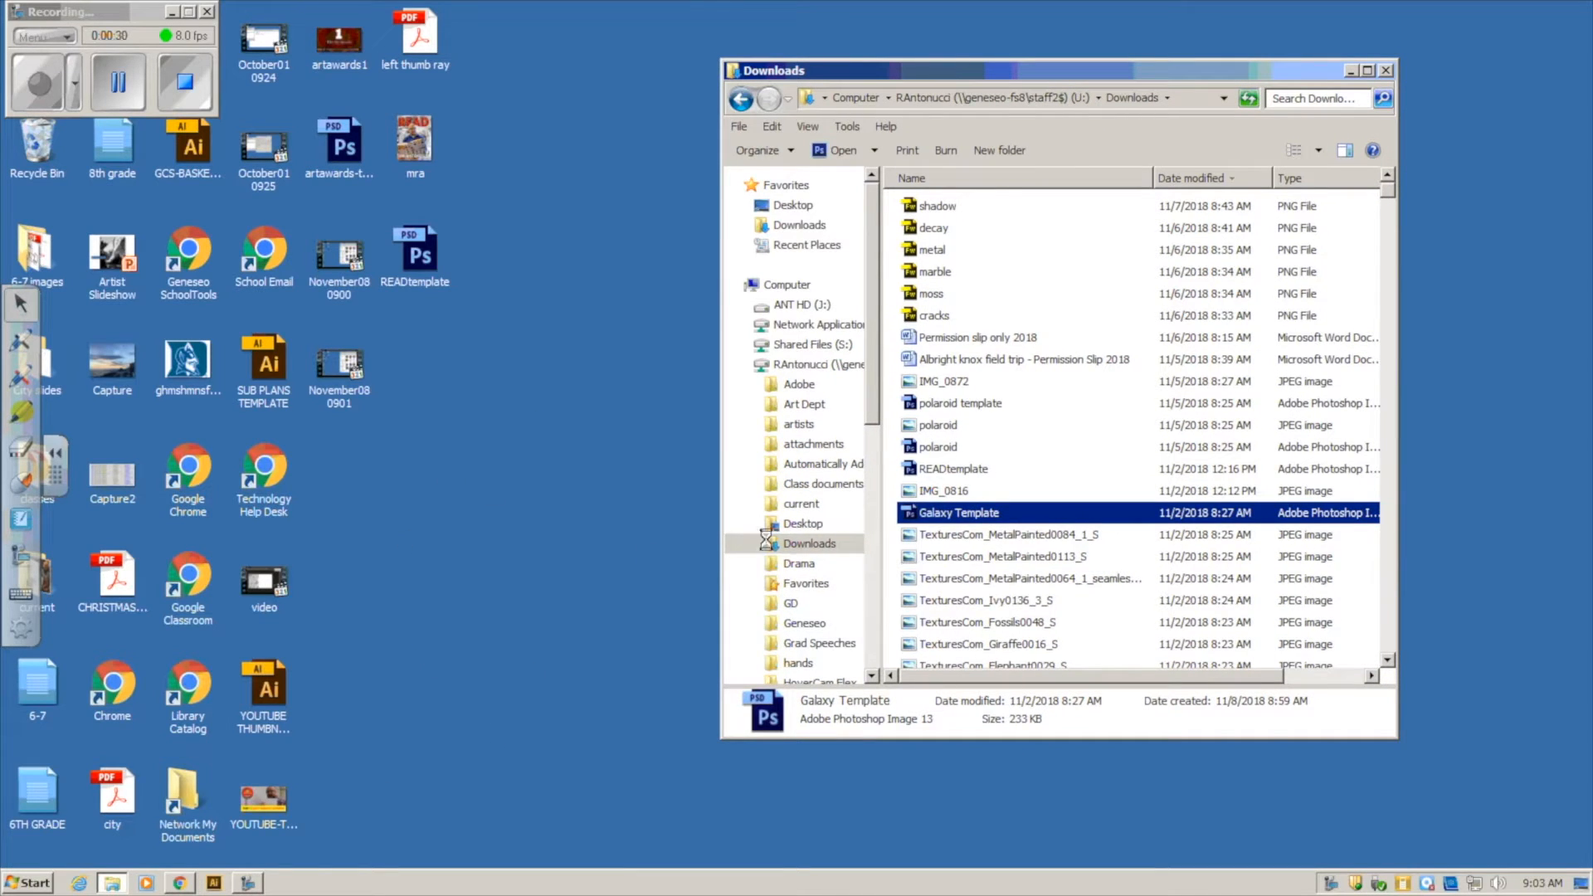
double_click(944, 516)
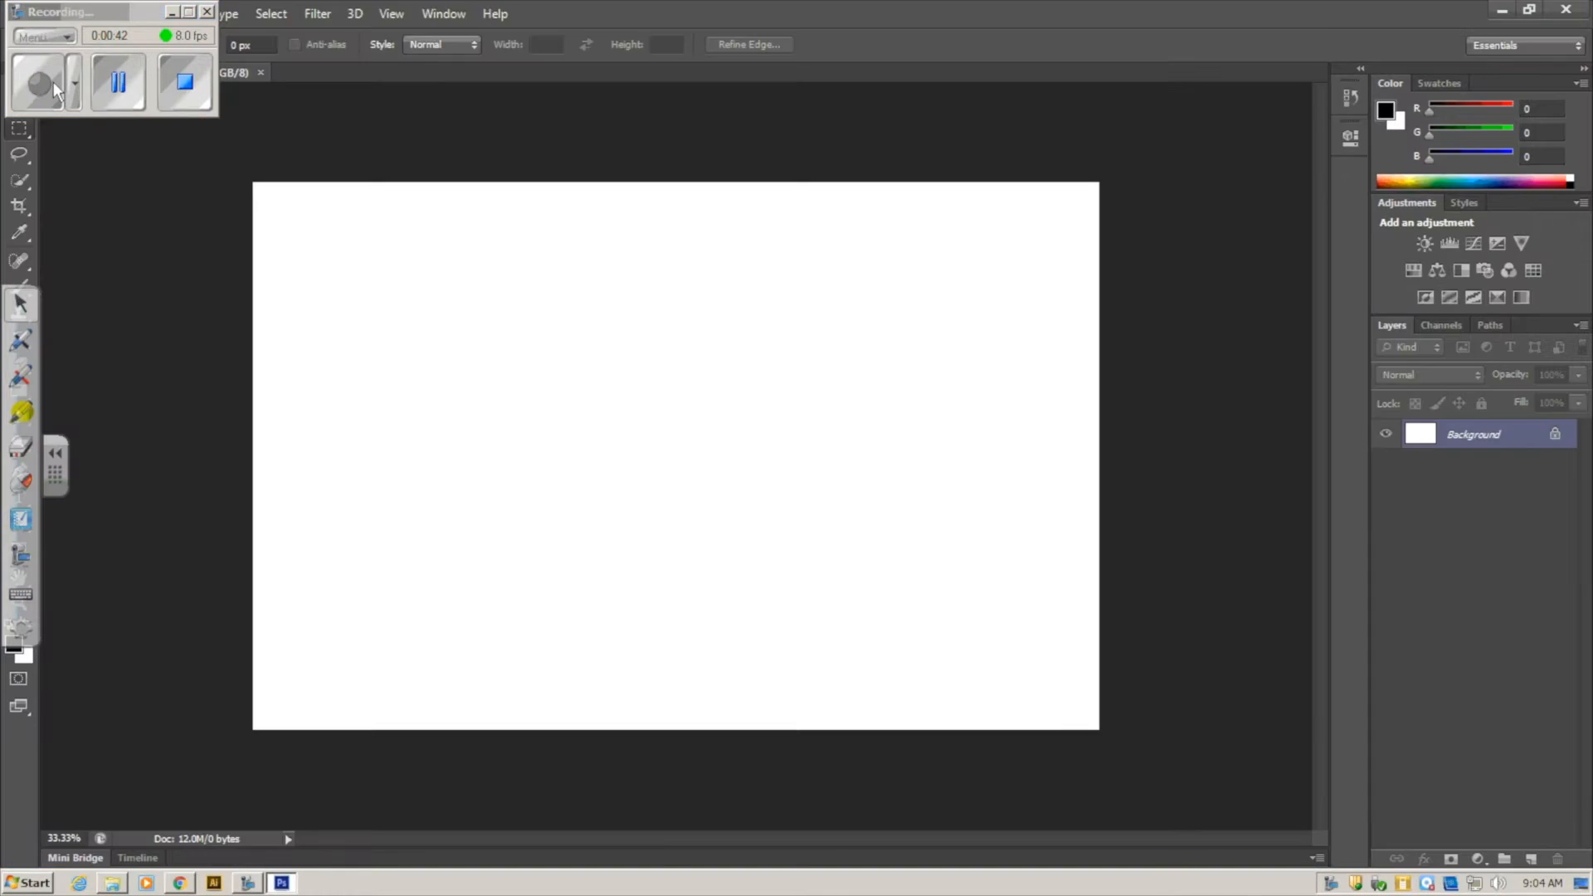
left_click_drag(126, 17, 1217, 766)
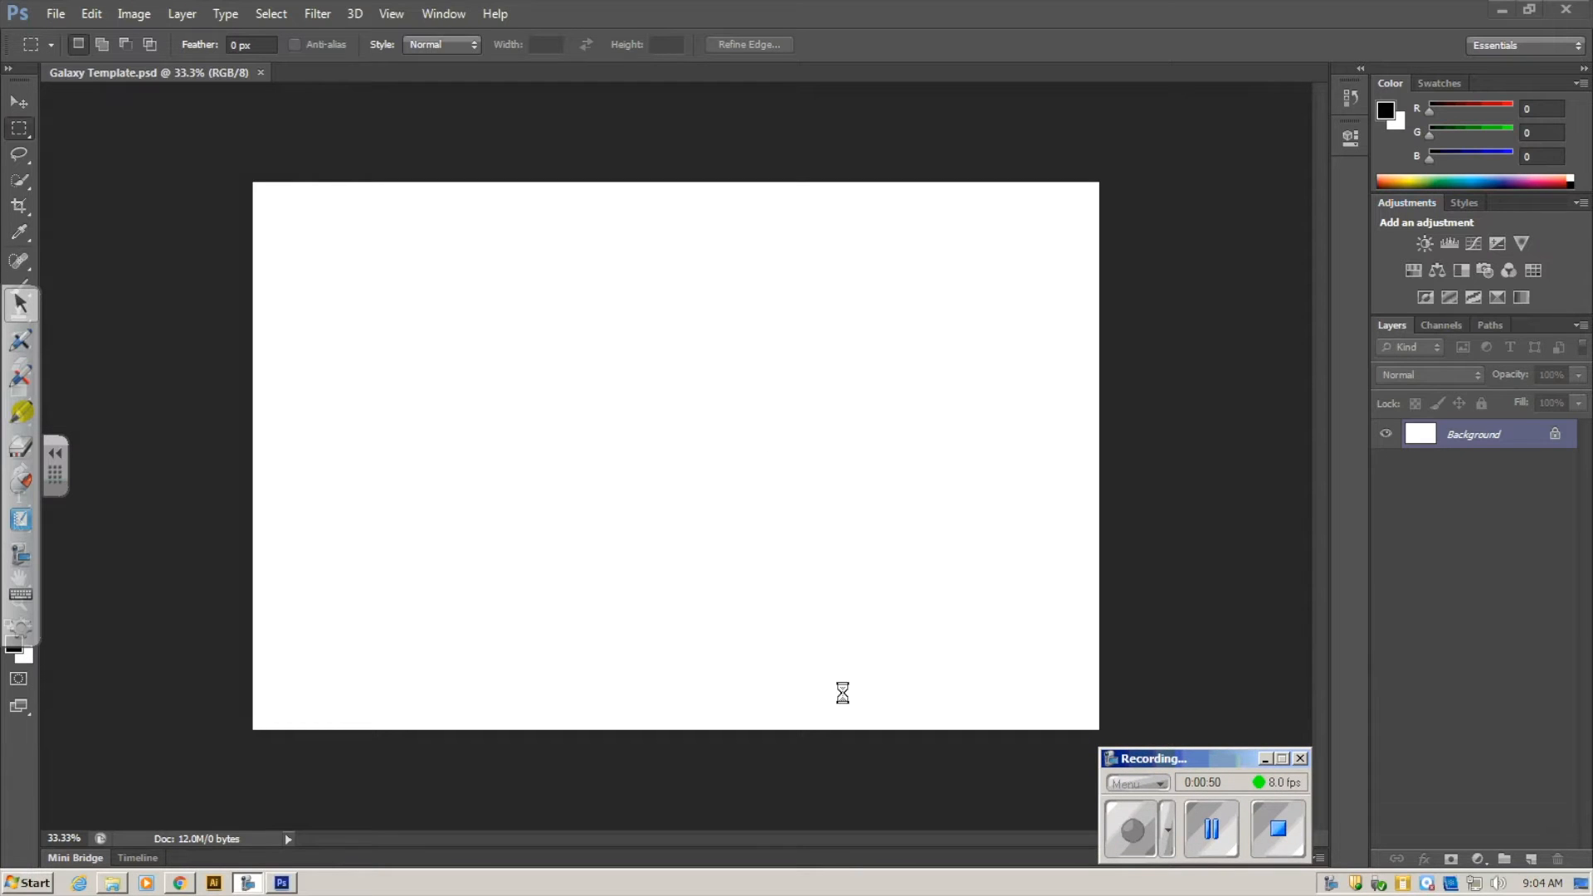
left_click(55, 454)
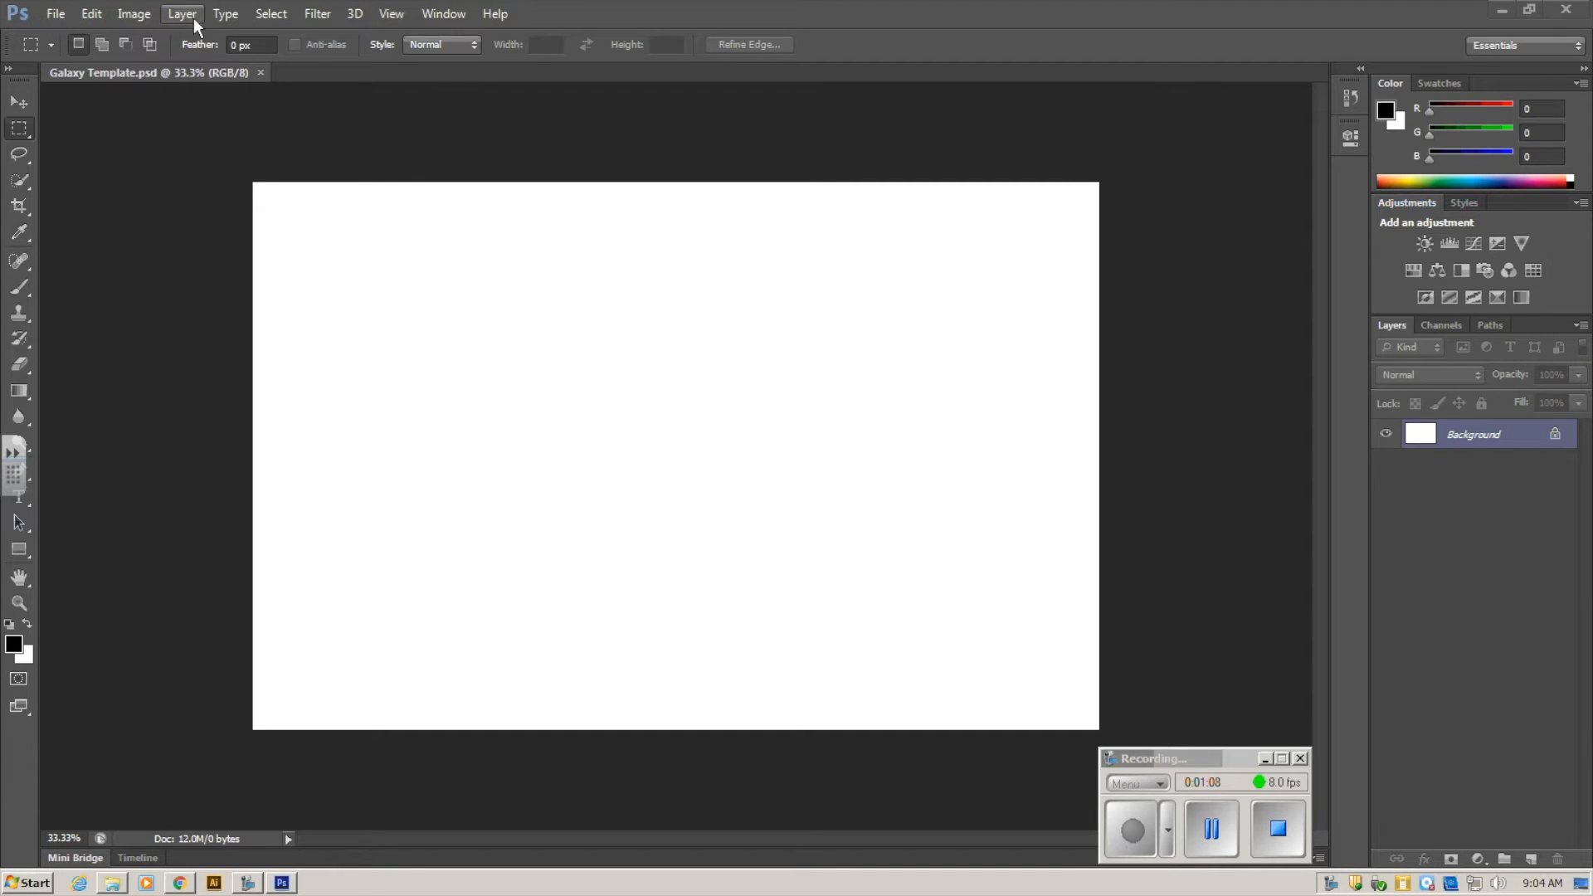
- Try filling the Background layer with black, and undo the fill
left_click(89, 18)
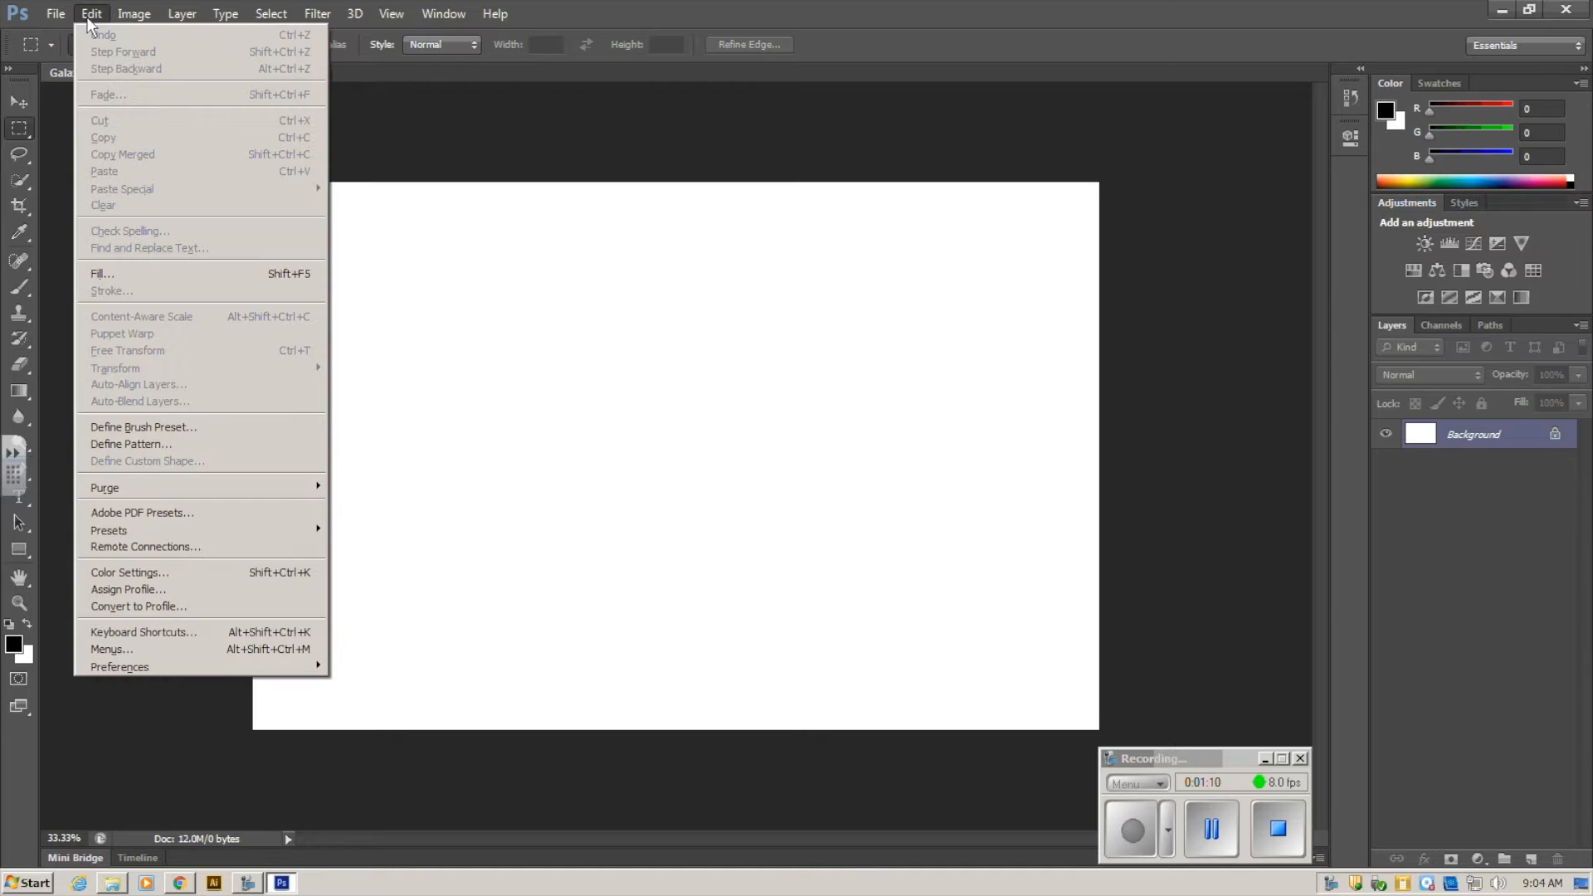
left_click(146, 276)
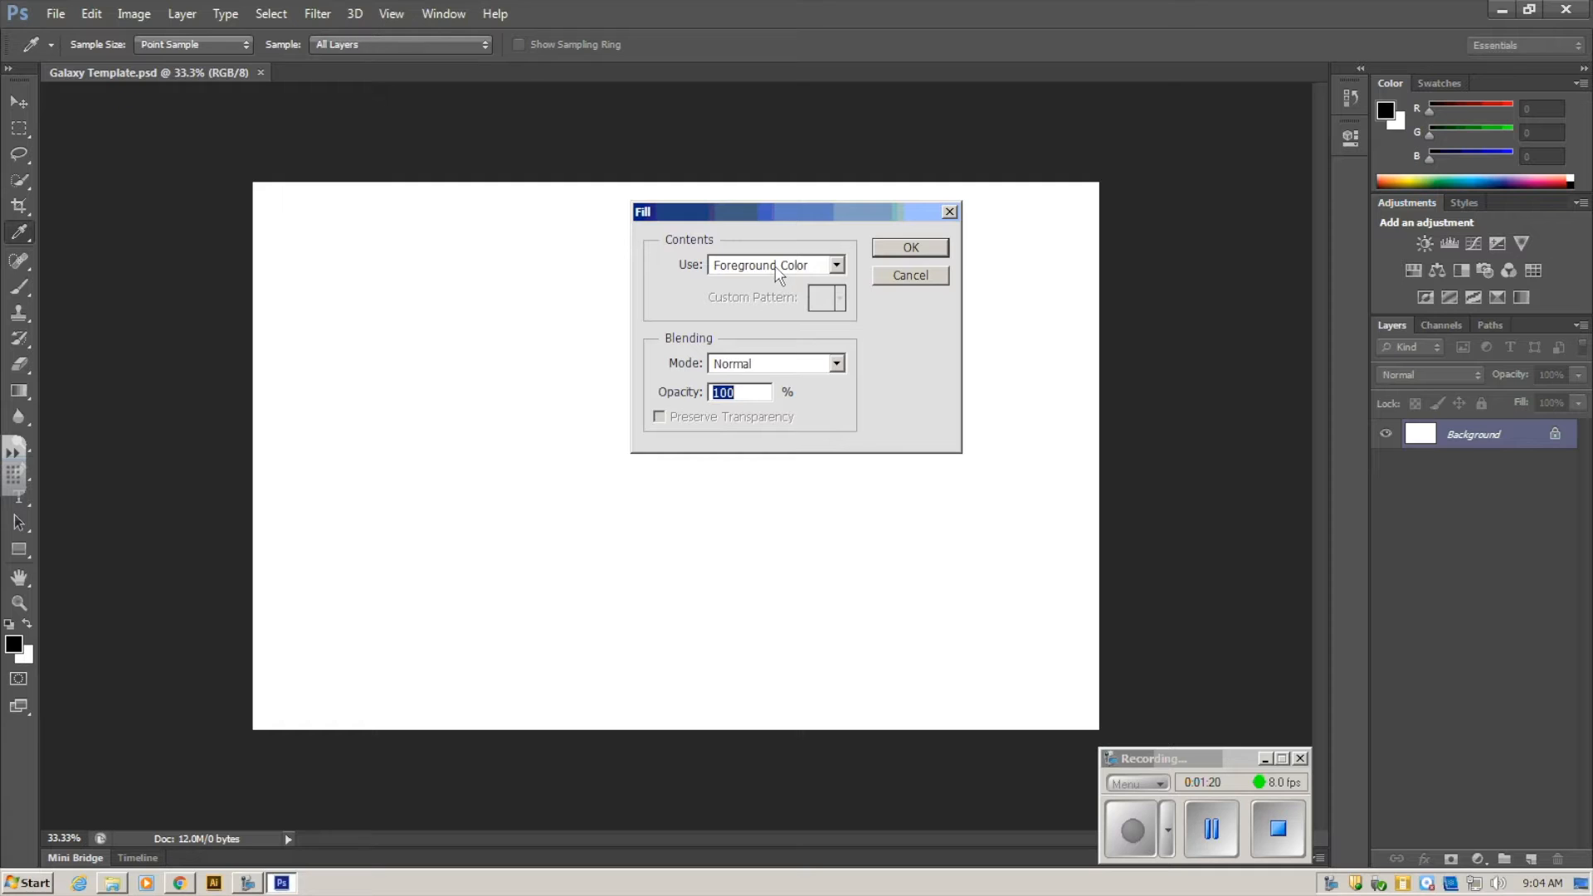
left_click(777, 267)
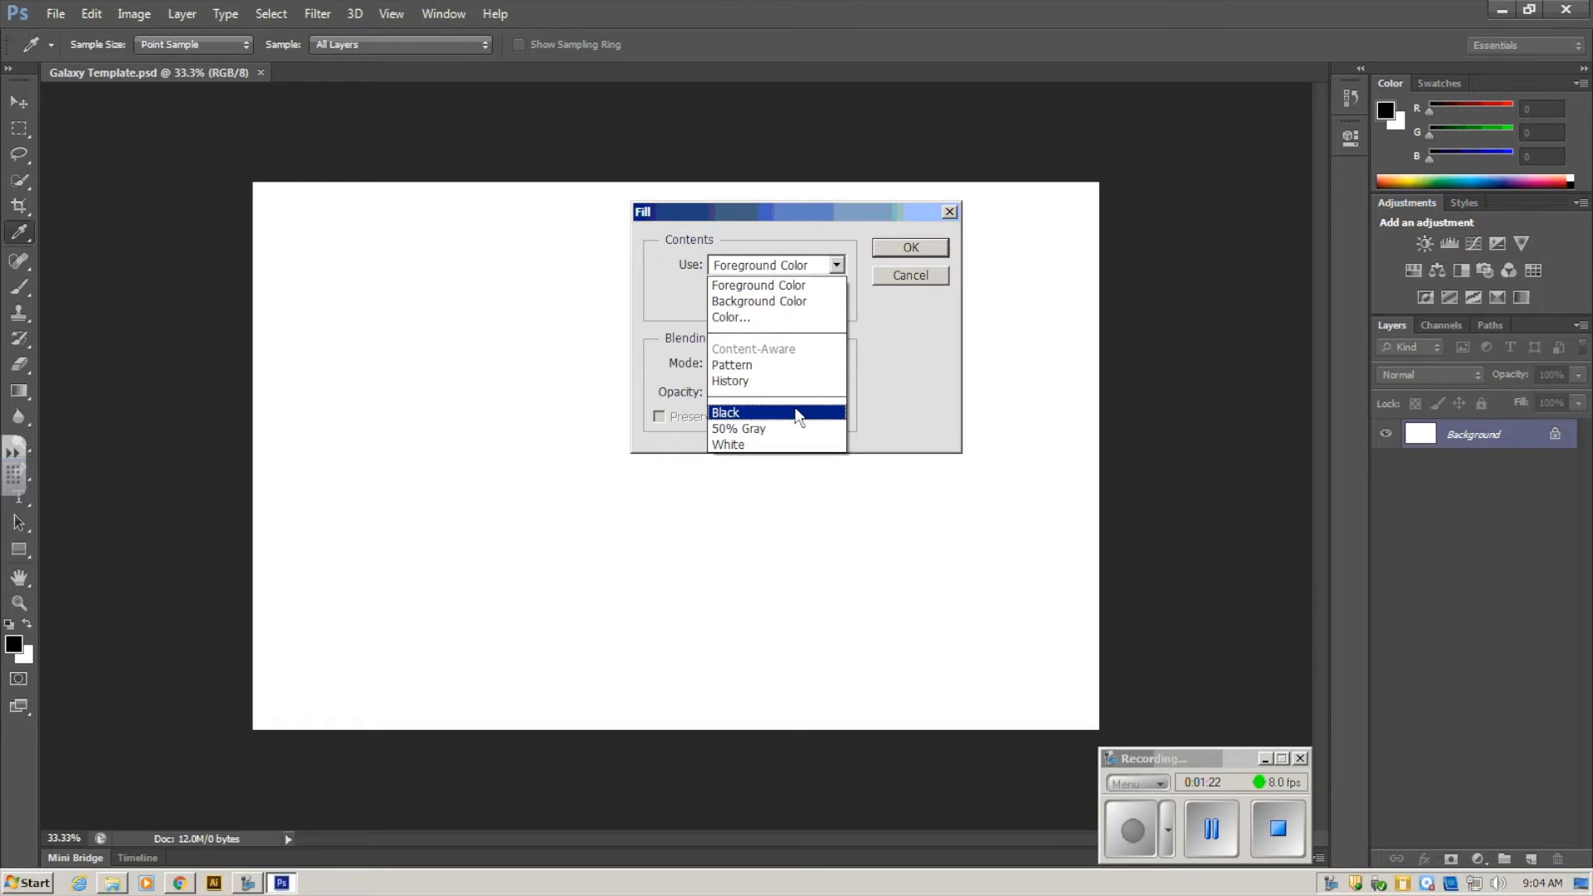
left_click(797, 412)
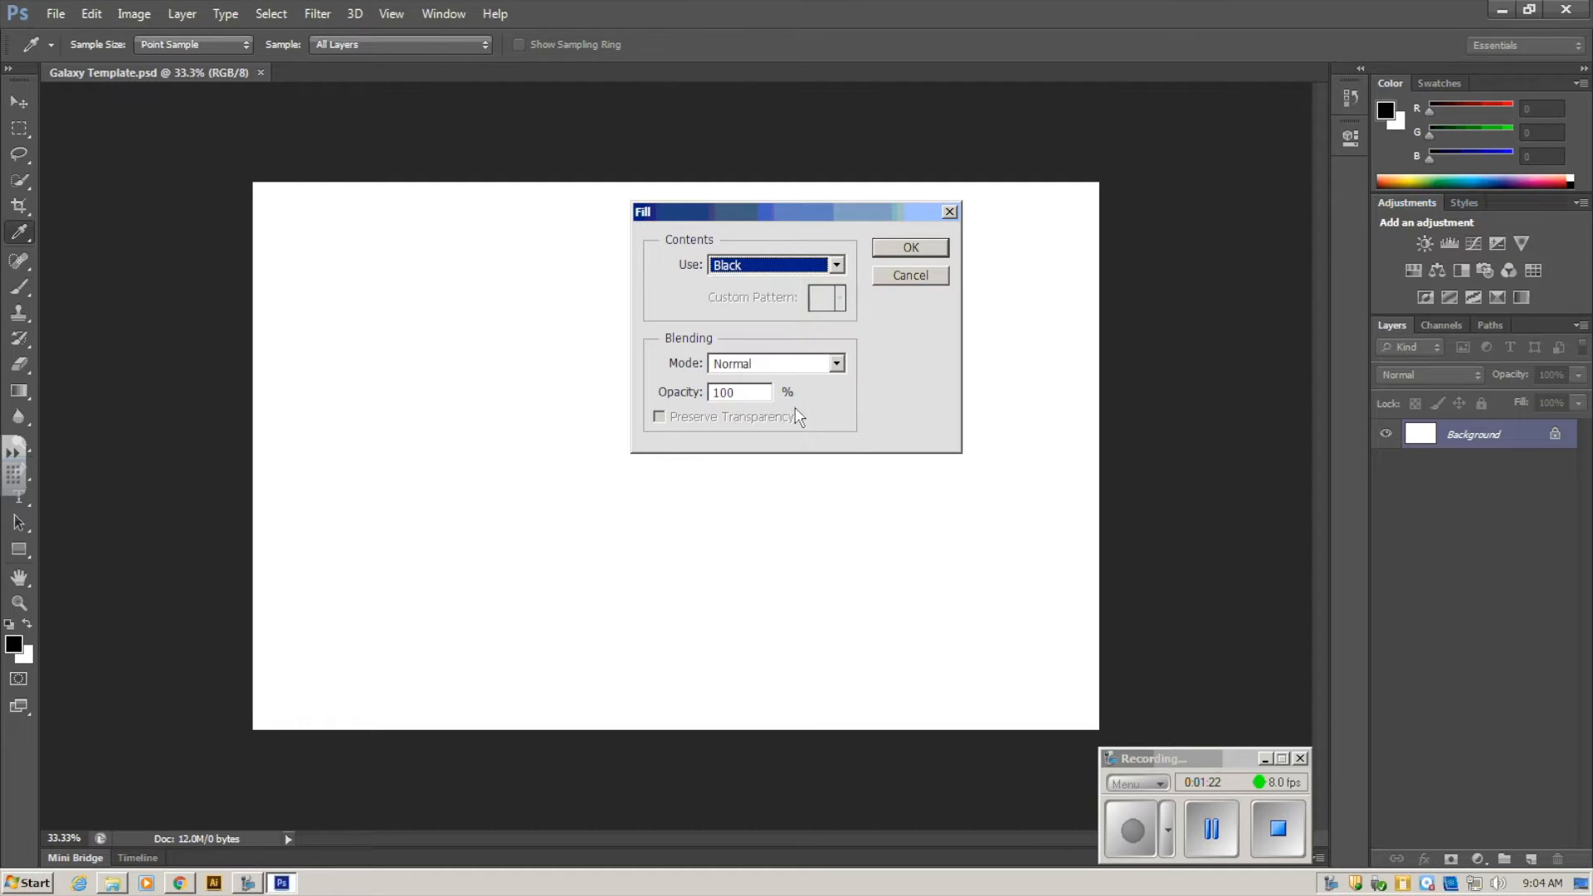
left_click(904, 251)
key("m")
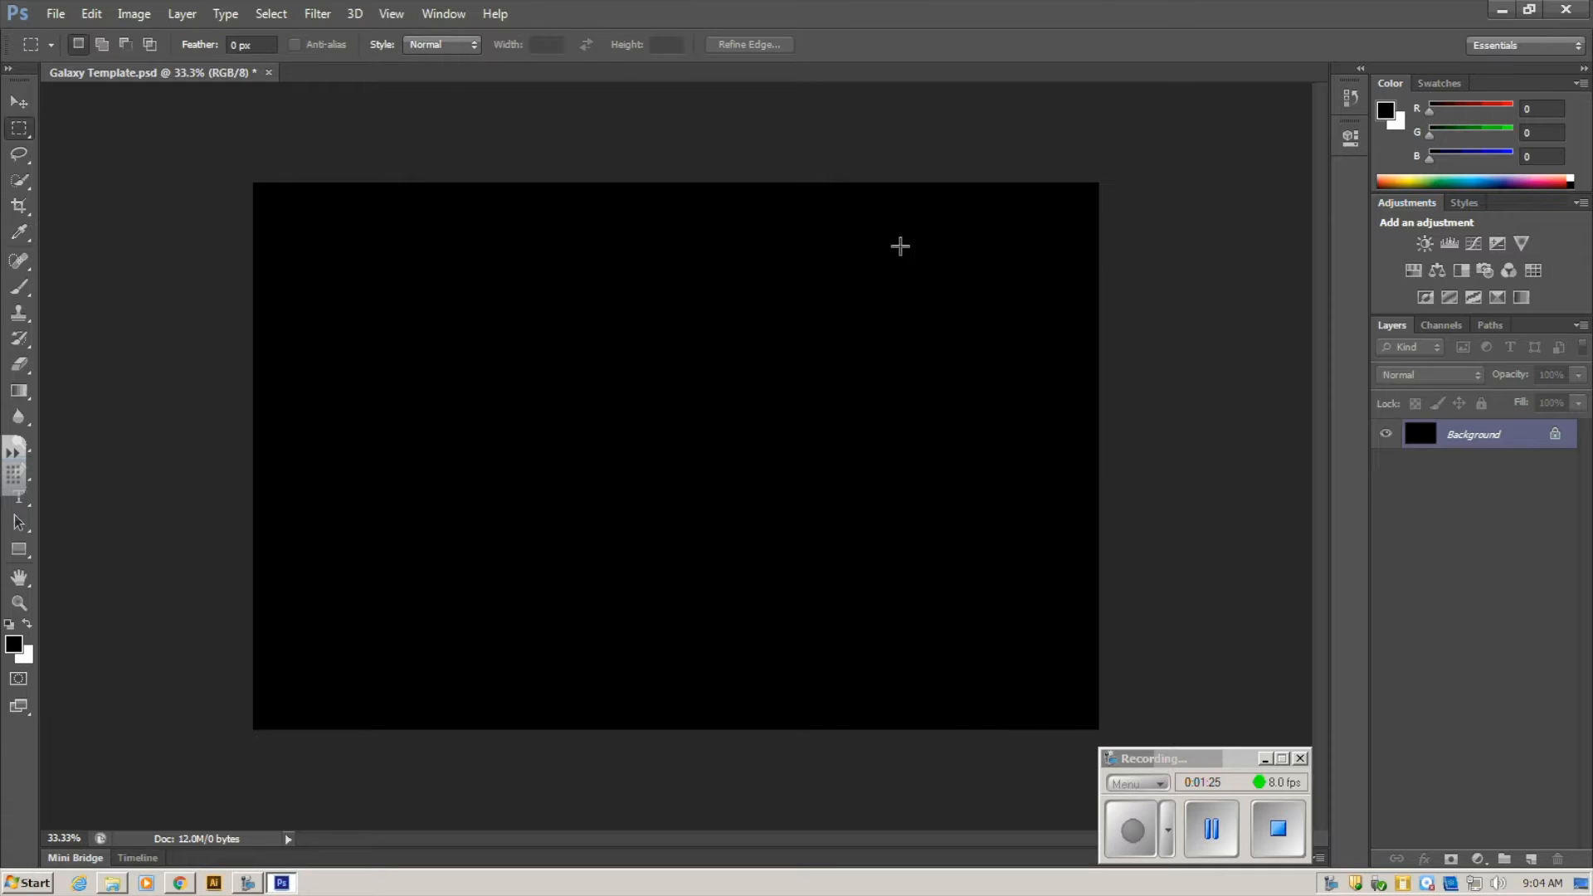
left_click(93, 15)
left_click(129, 72)
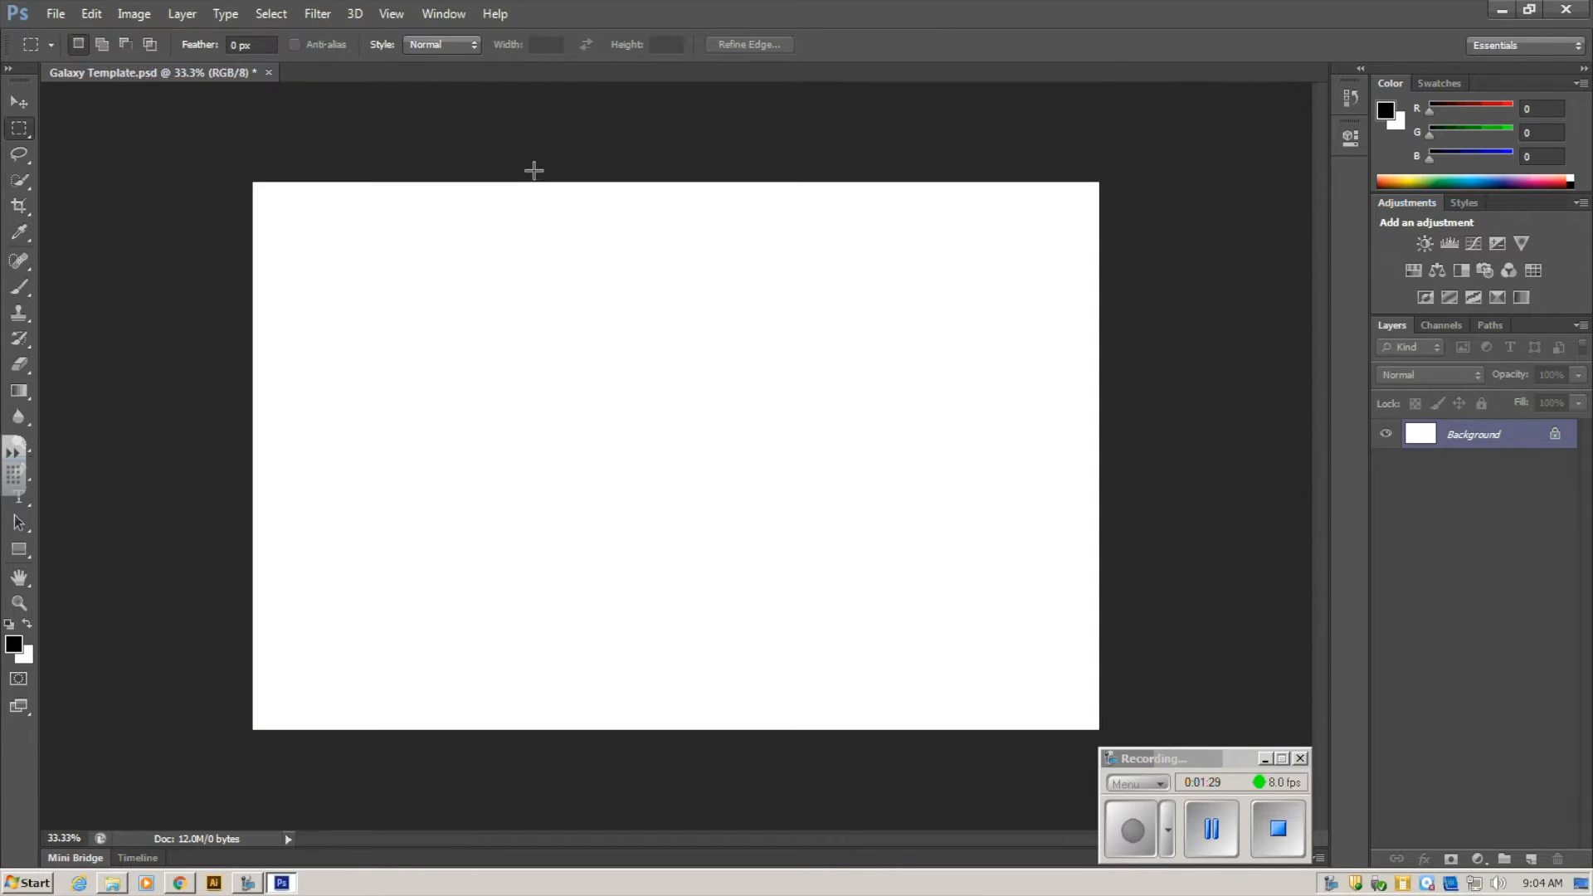
- Fill the Background layer with black in Normal mode at 100% opacity, and activate the Brush tool
left_click(92, 14)
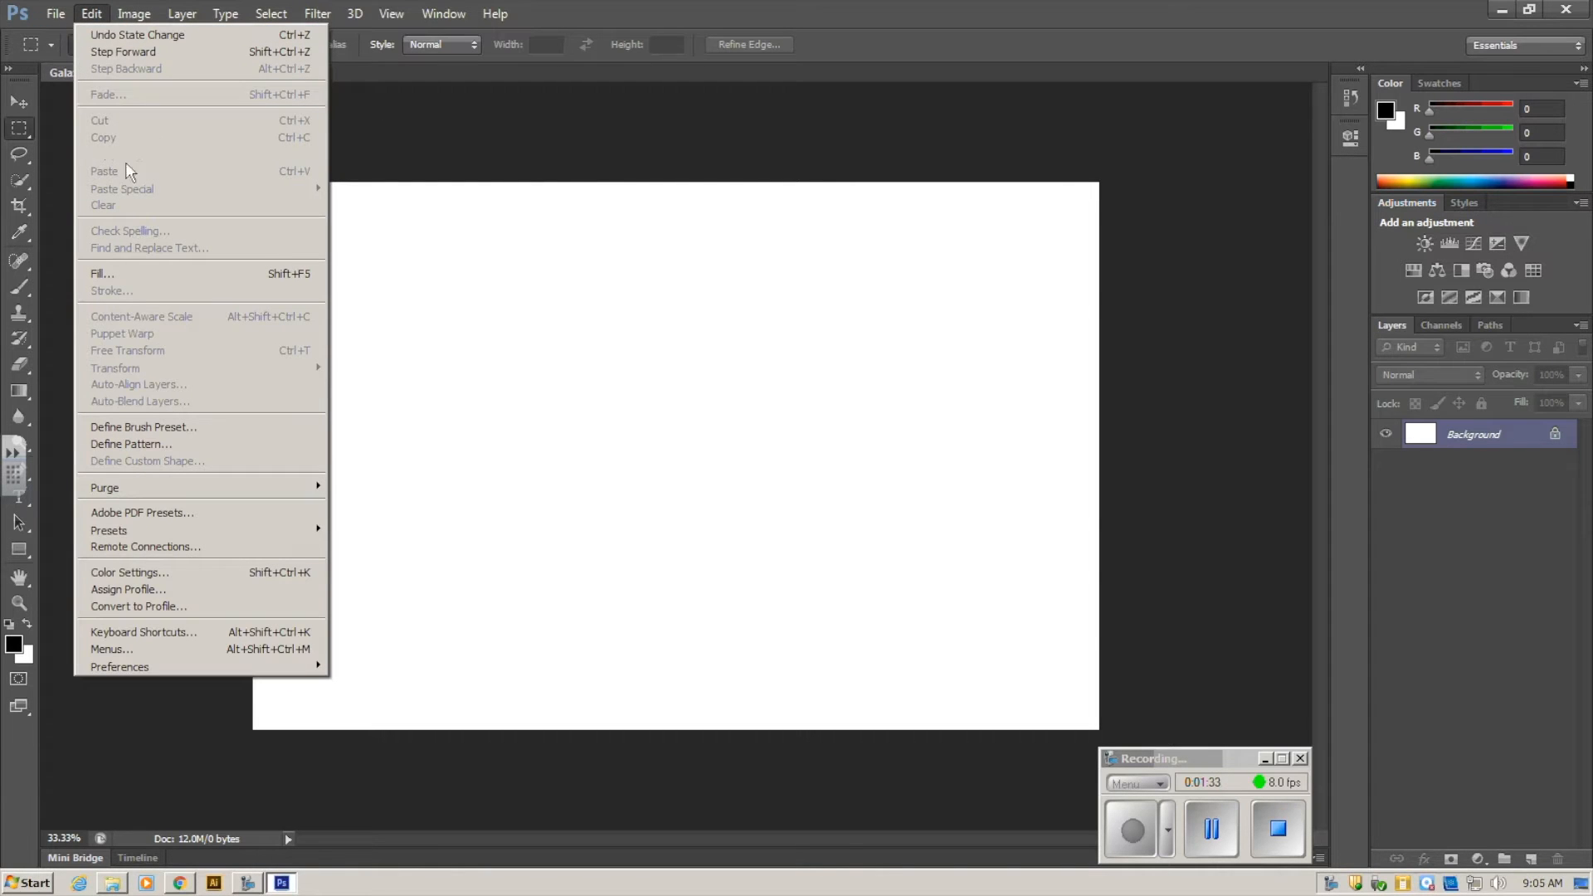
left_click(150, 274)
left_click(741, 265)
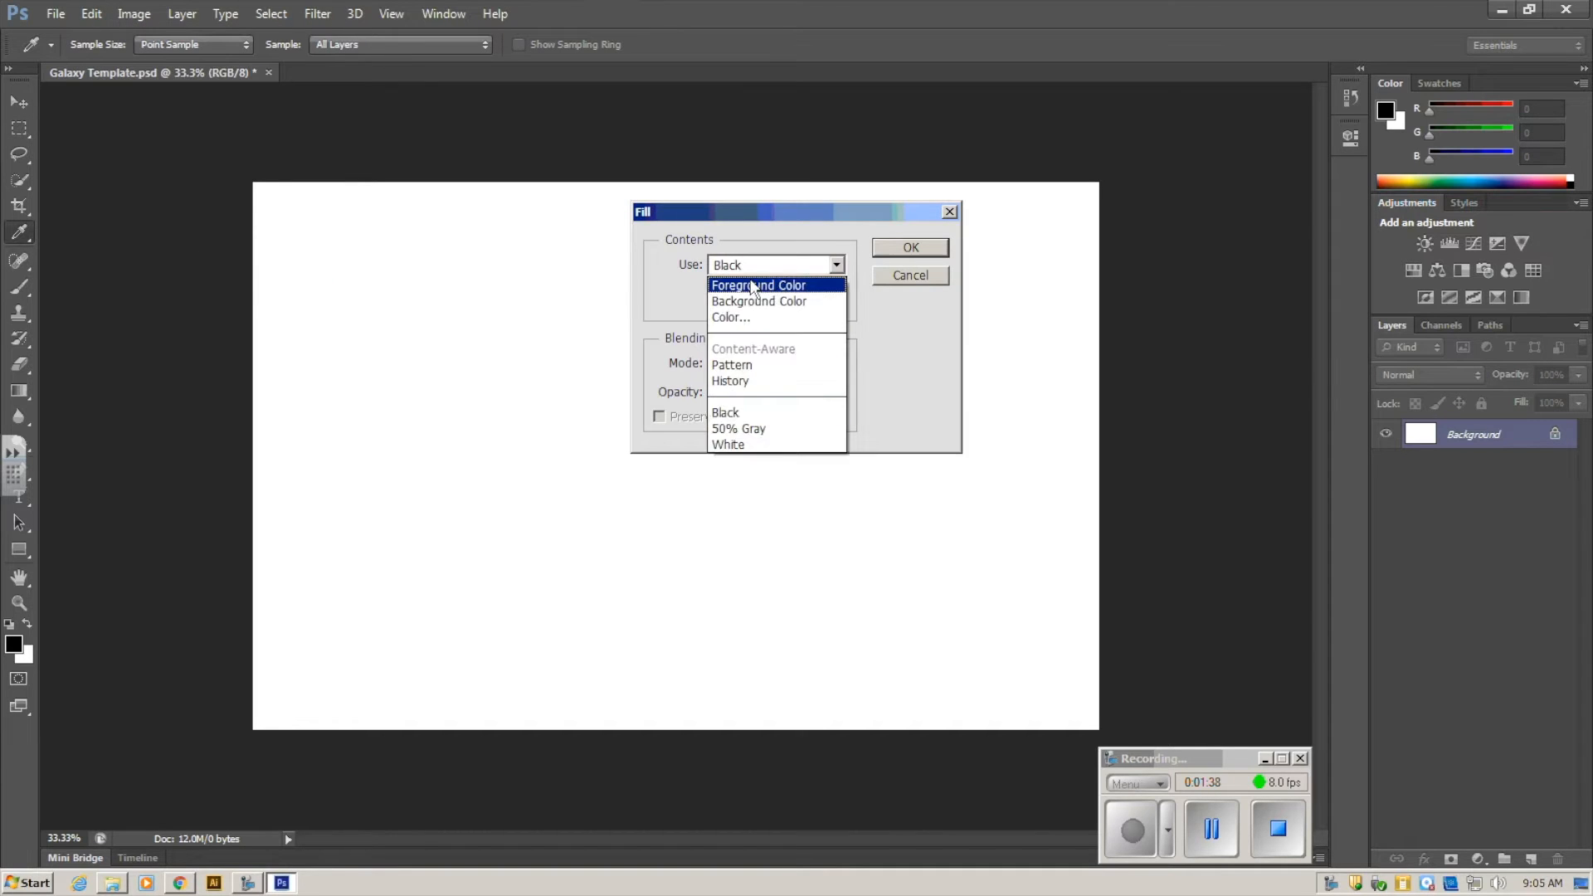
left_click(754, 287)
left_click(756, 267)
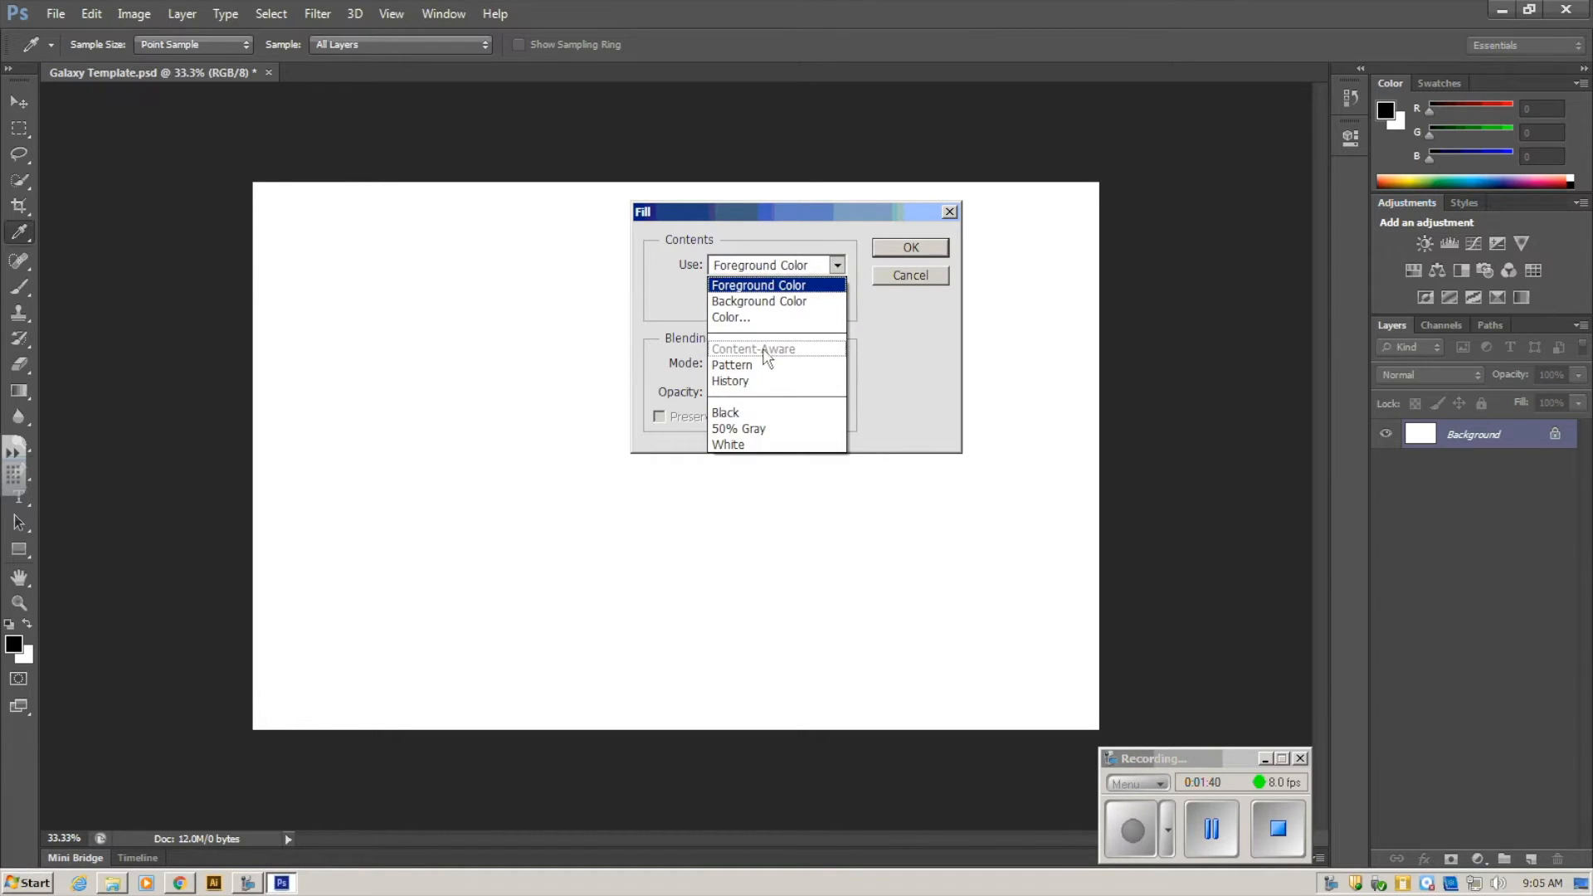
left_click(778, 413)
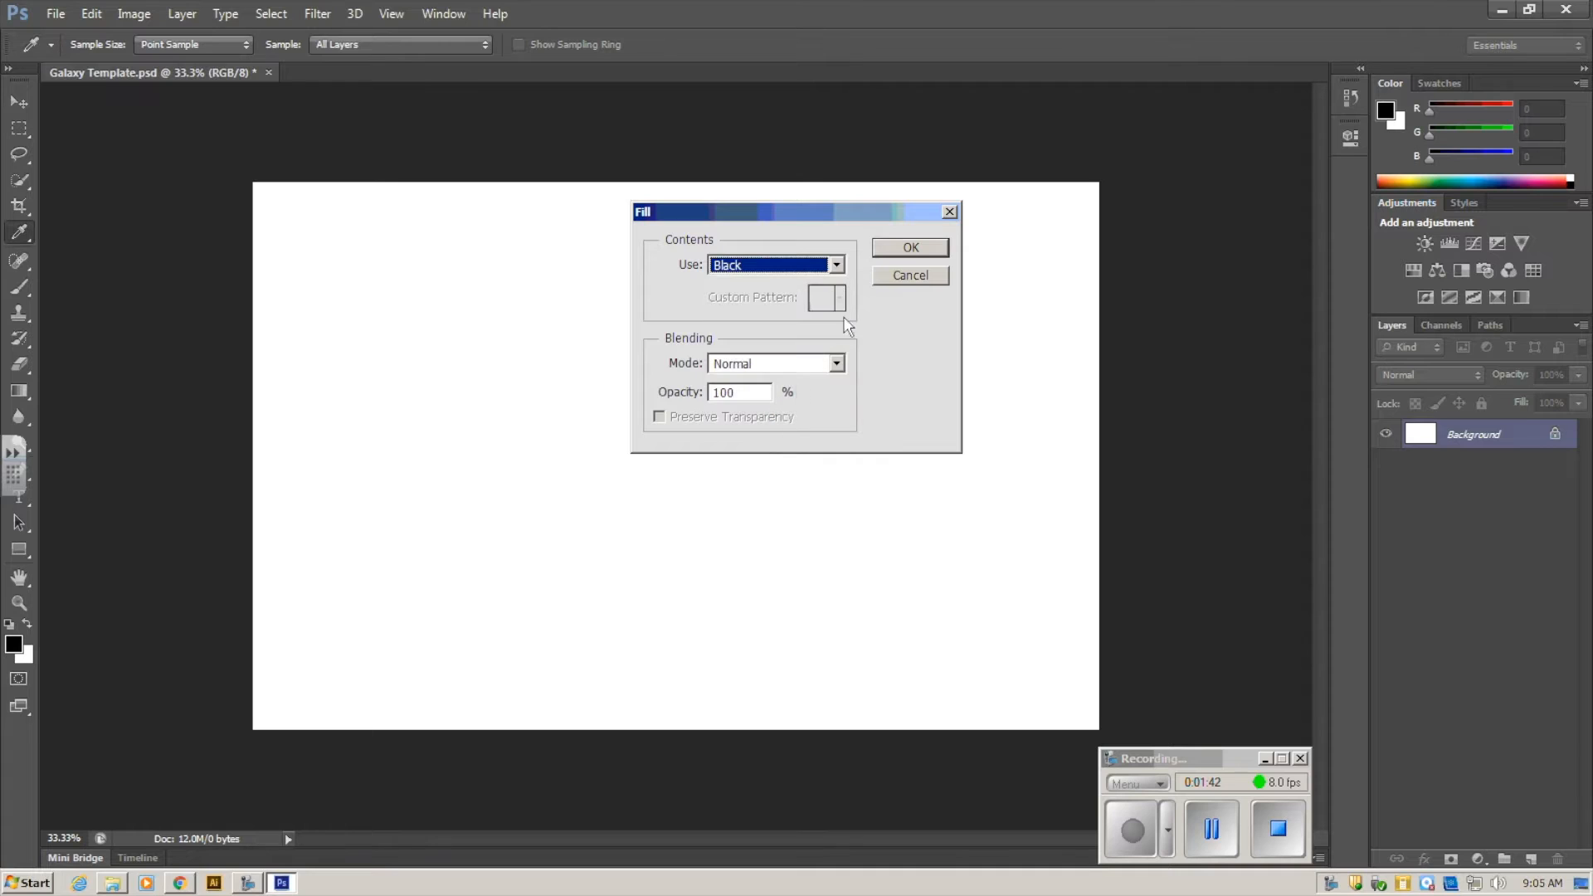
left_click(908, 246)
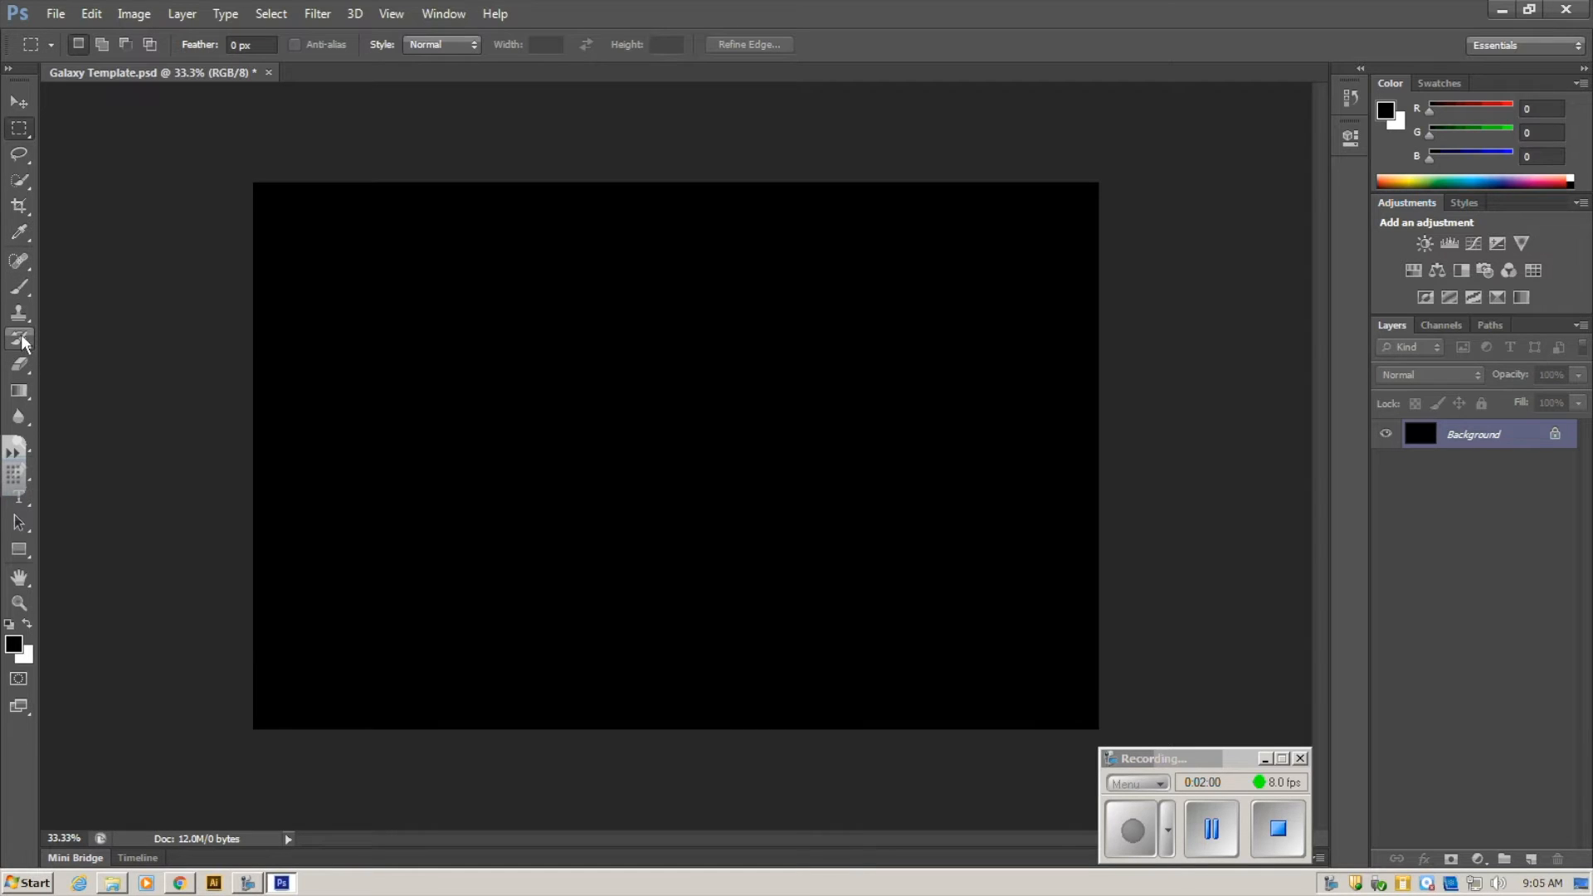
left_click(21, 288)
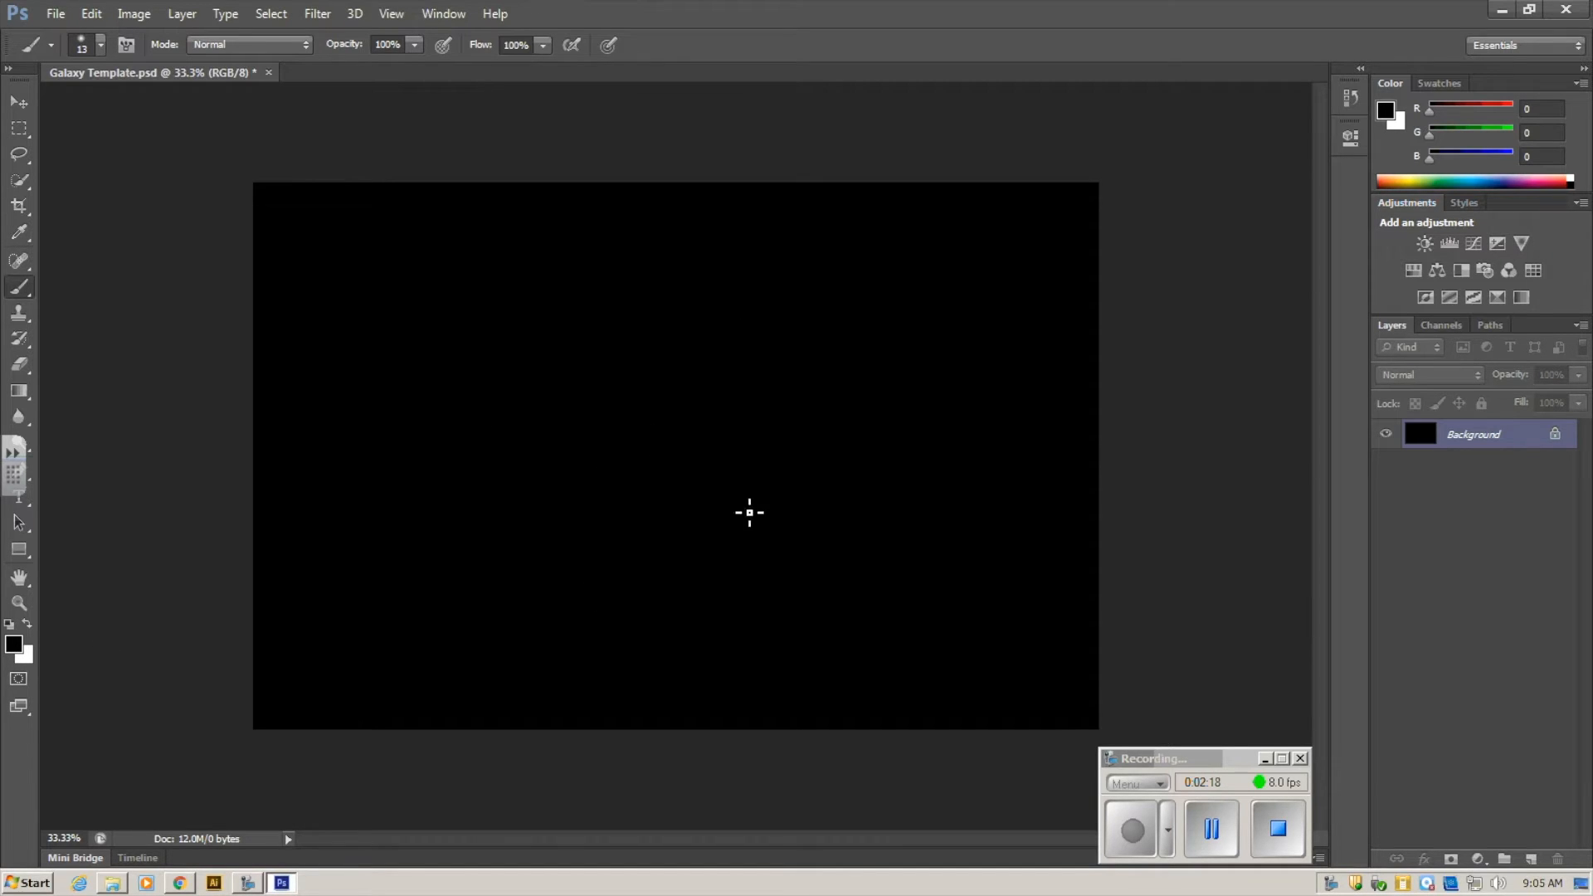
left_click(13, 644)
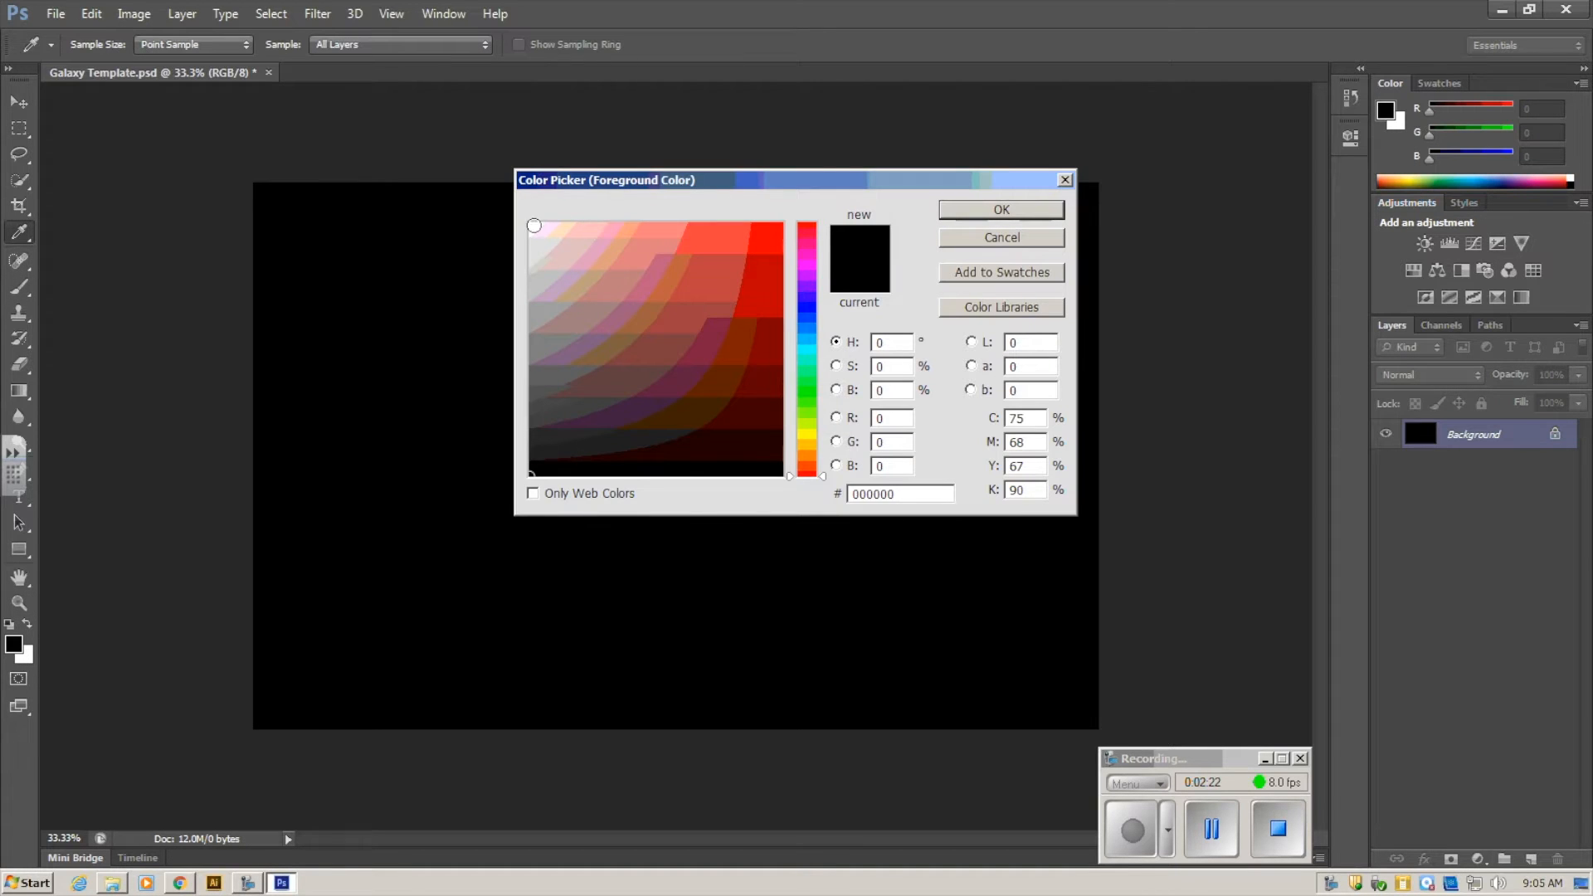
left_click(533, 226)
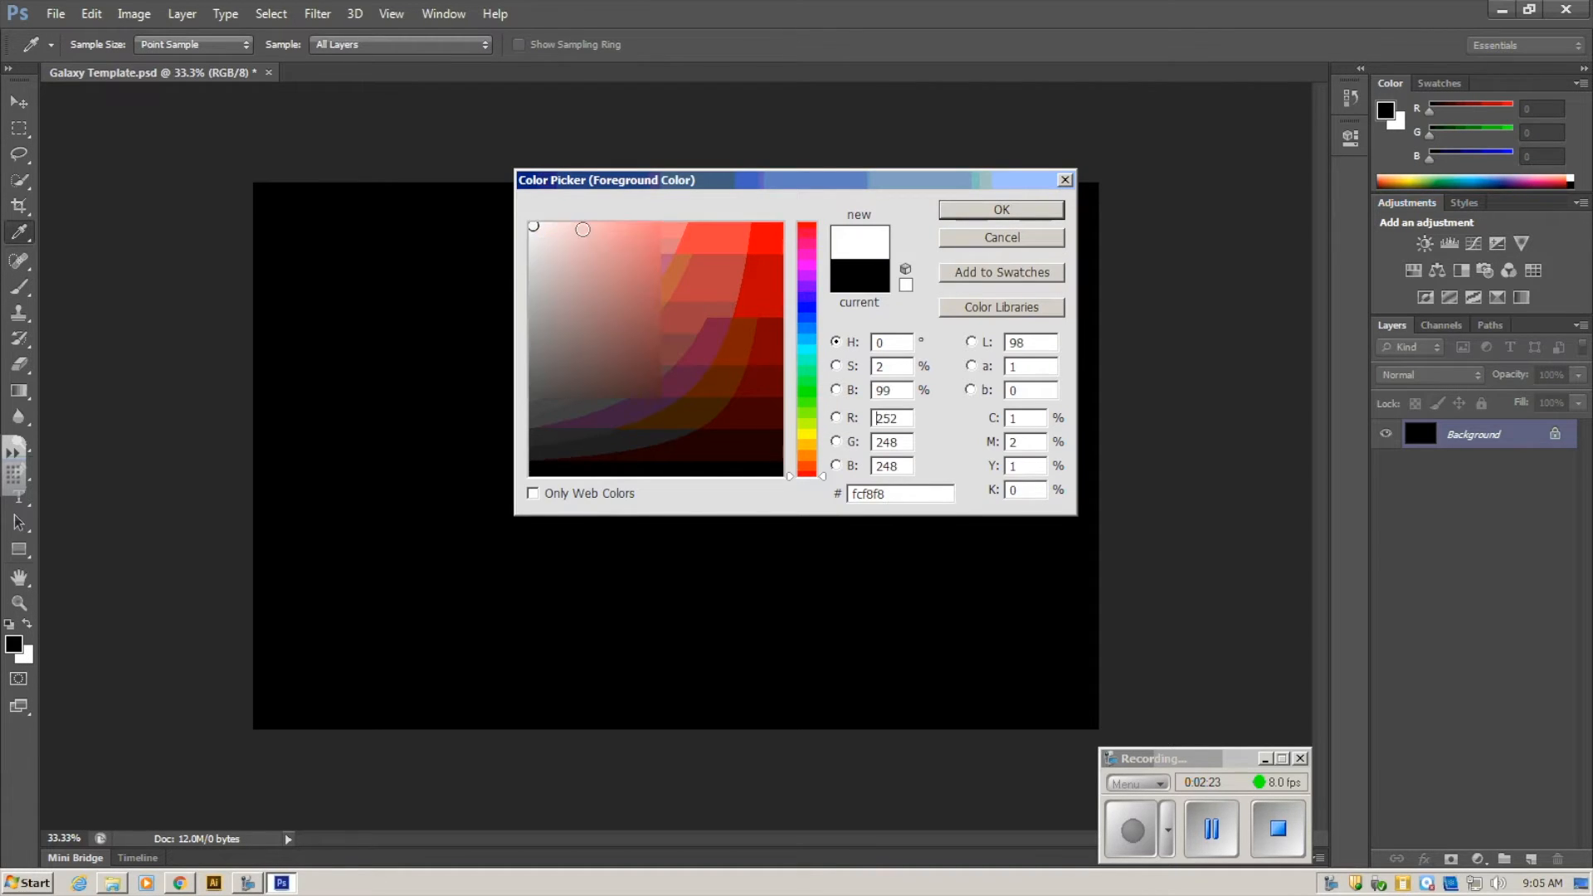
left_click(965, 239)
key("b")
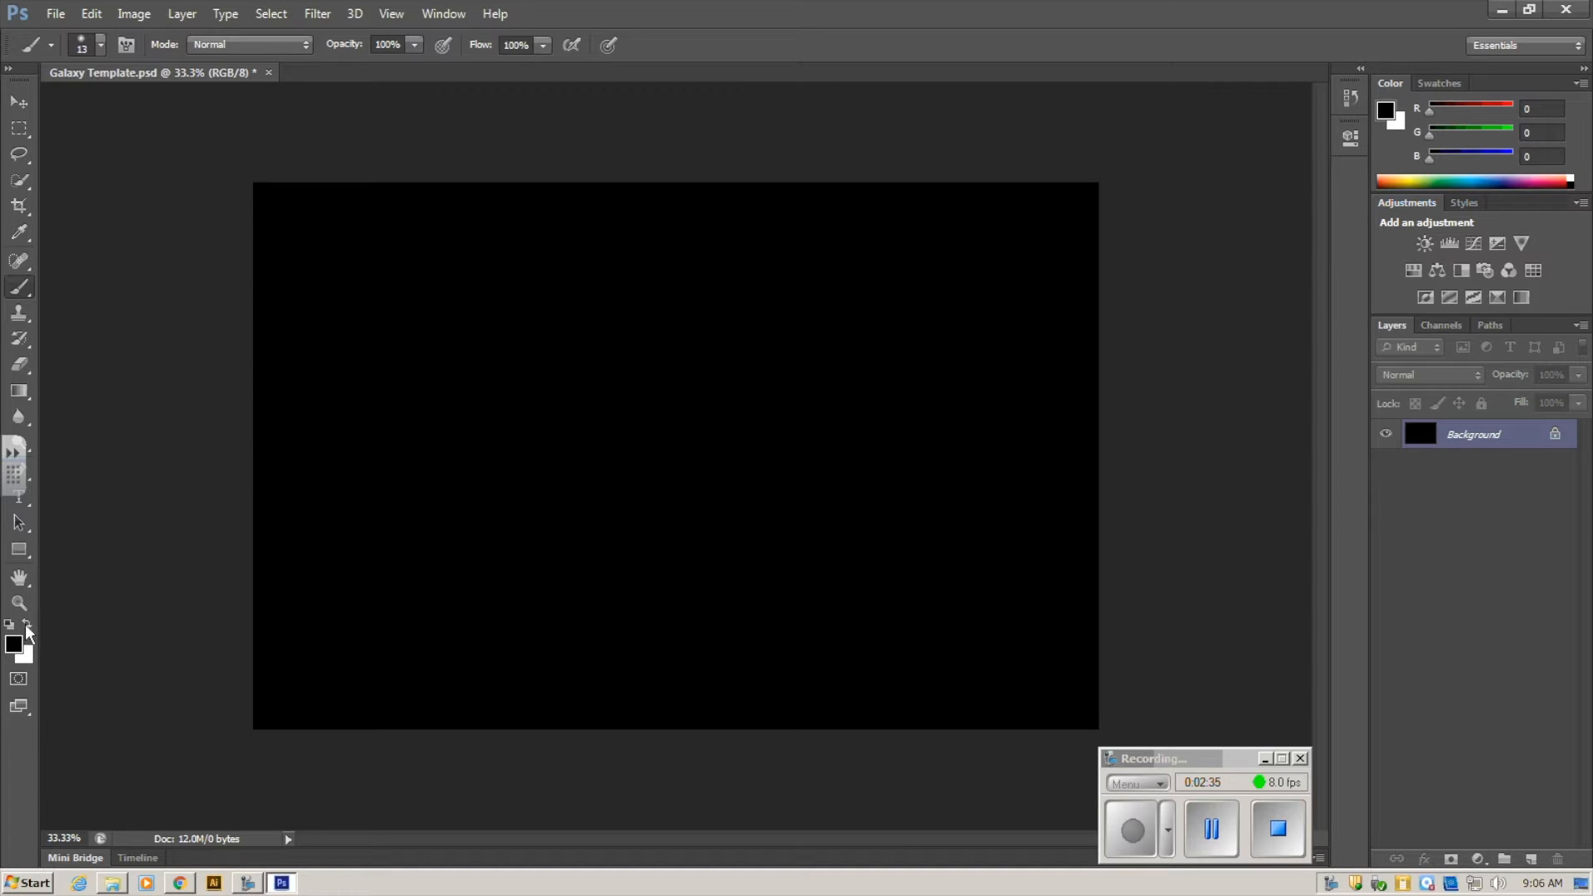
- Swap the foreground and background colors, ending with white as the foreground and black as the background
left_click(27, 626)
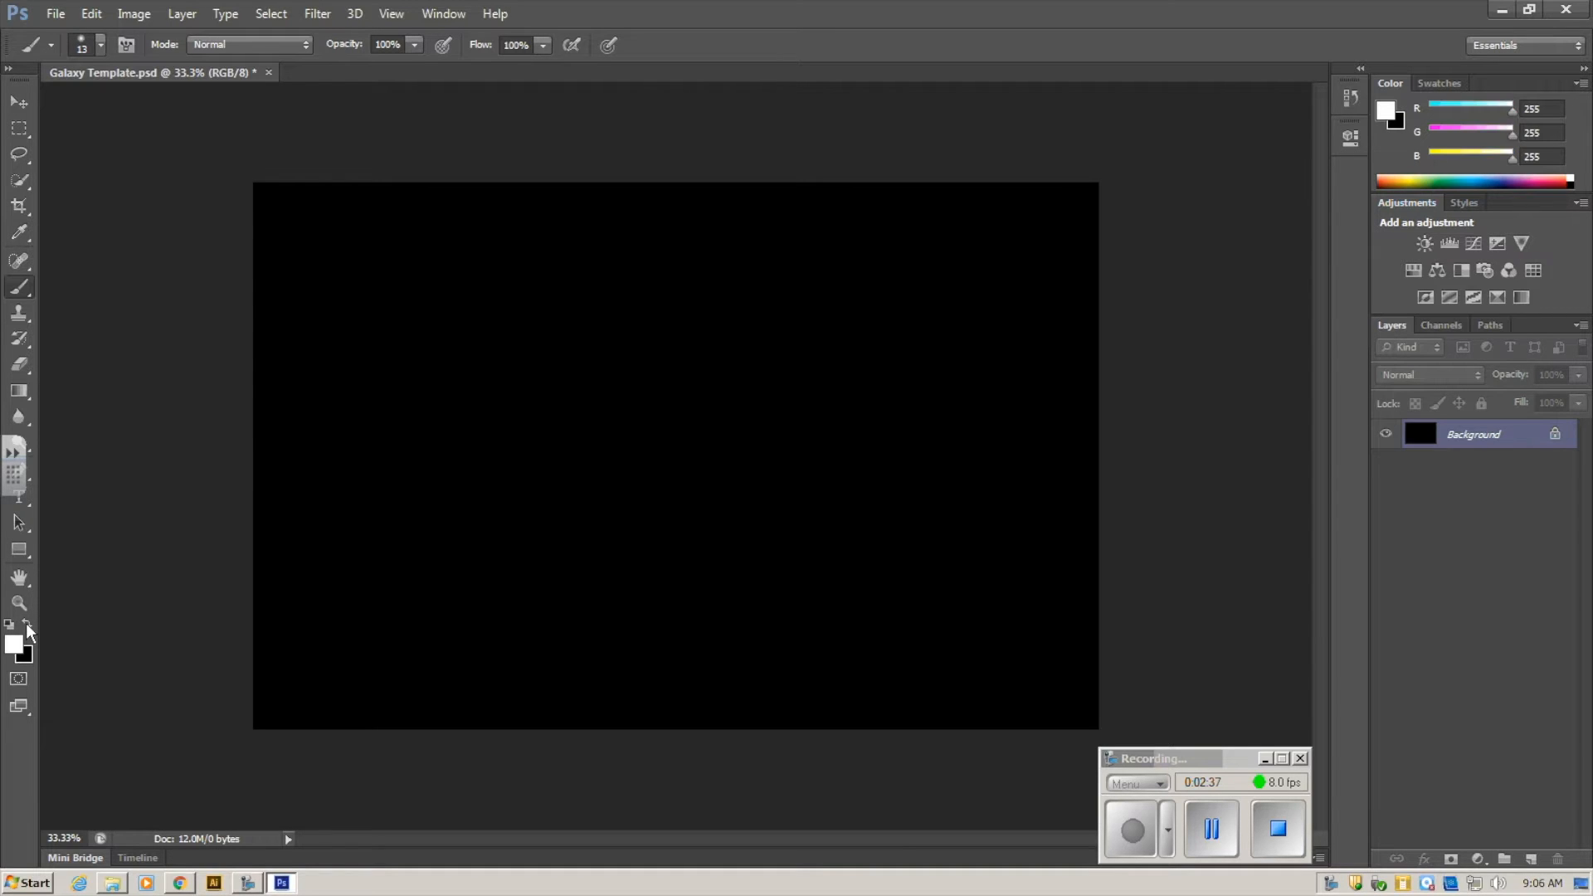
left_click(27, 629)
left_click(27, 629)
left_click(27, 629)
left_click(27, 629)
left_click(28, 629)
left_click(28, 629)
- Try a red and a blue shade for the foreground color, and set it to near-white fdfefe
left_click(17, 647)
left_click(752, 244)
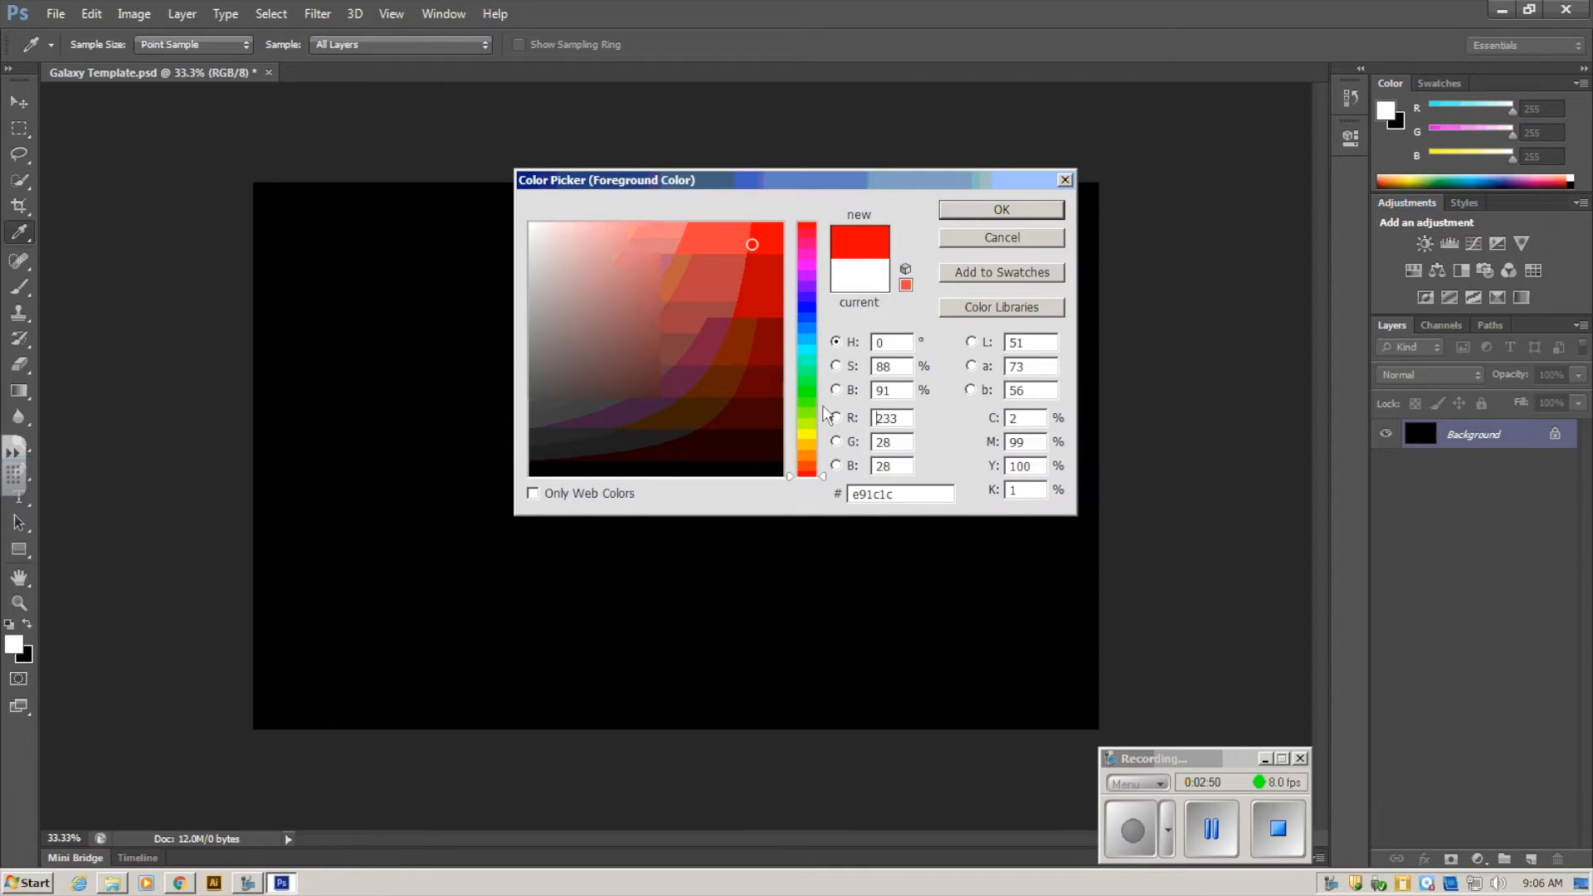
left_click(806, 334)
left_click(766, 268)
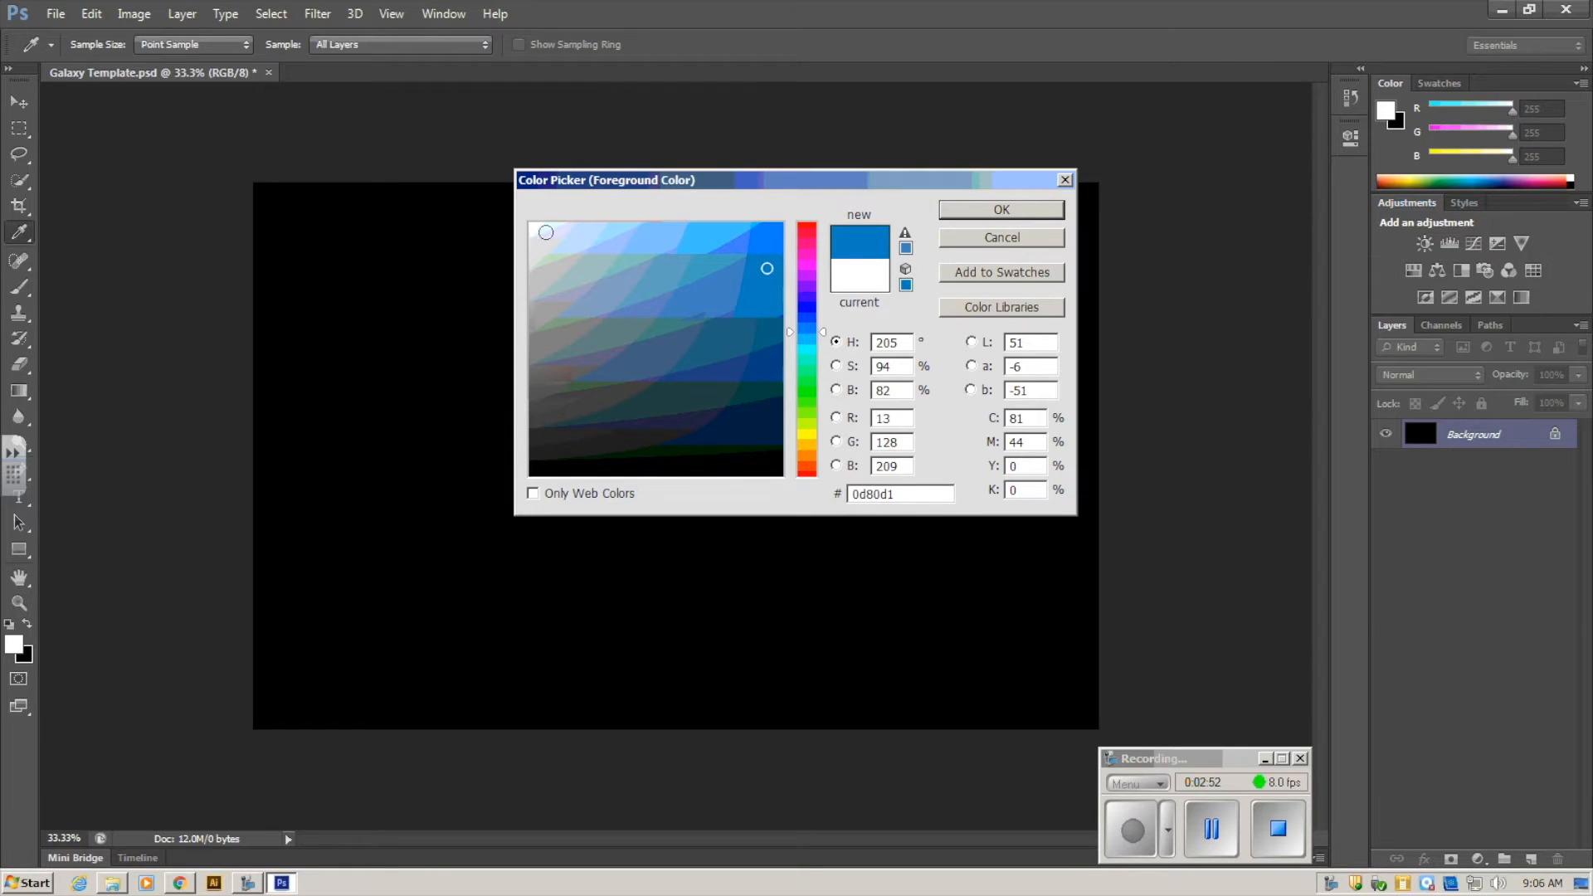
left_click(532, 225)
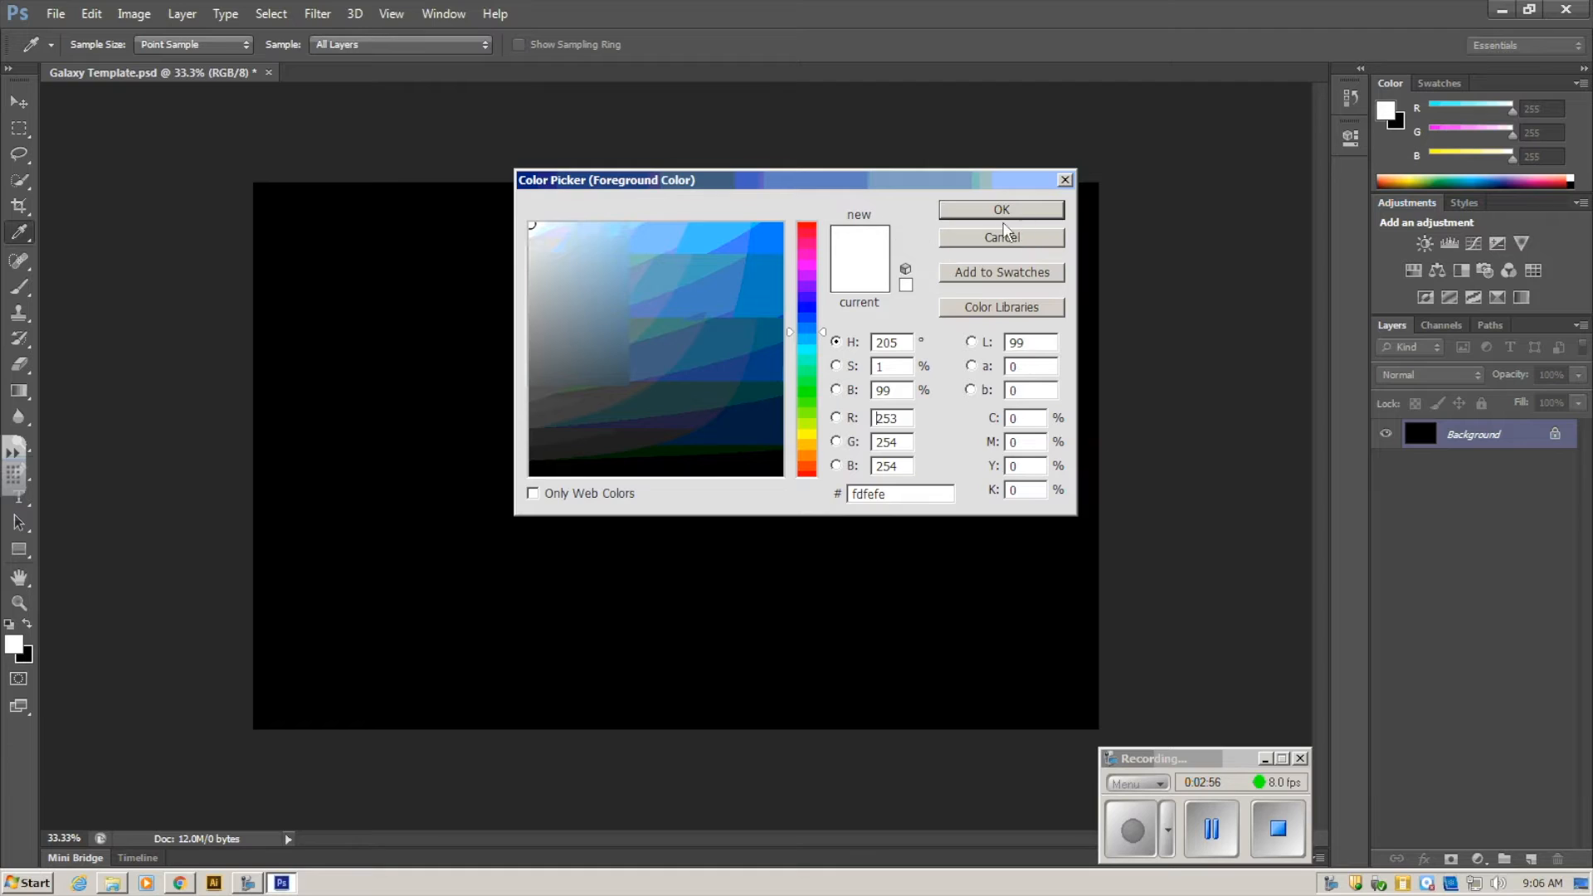
left_click(1001, 212)
key("b")
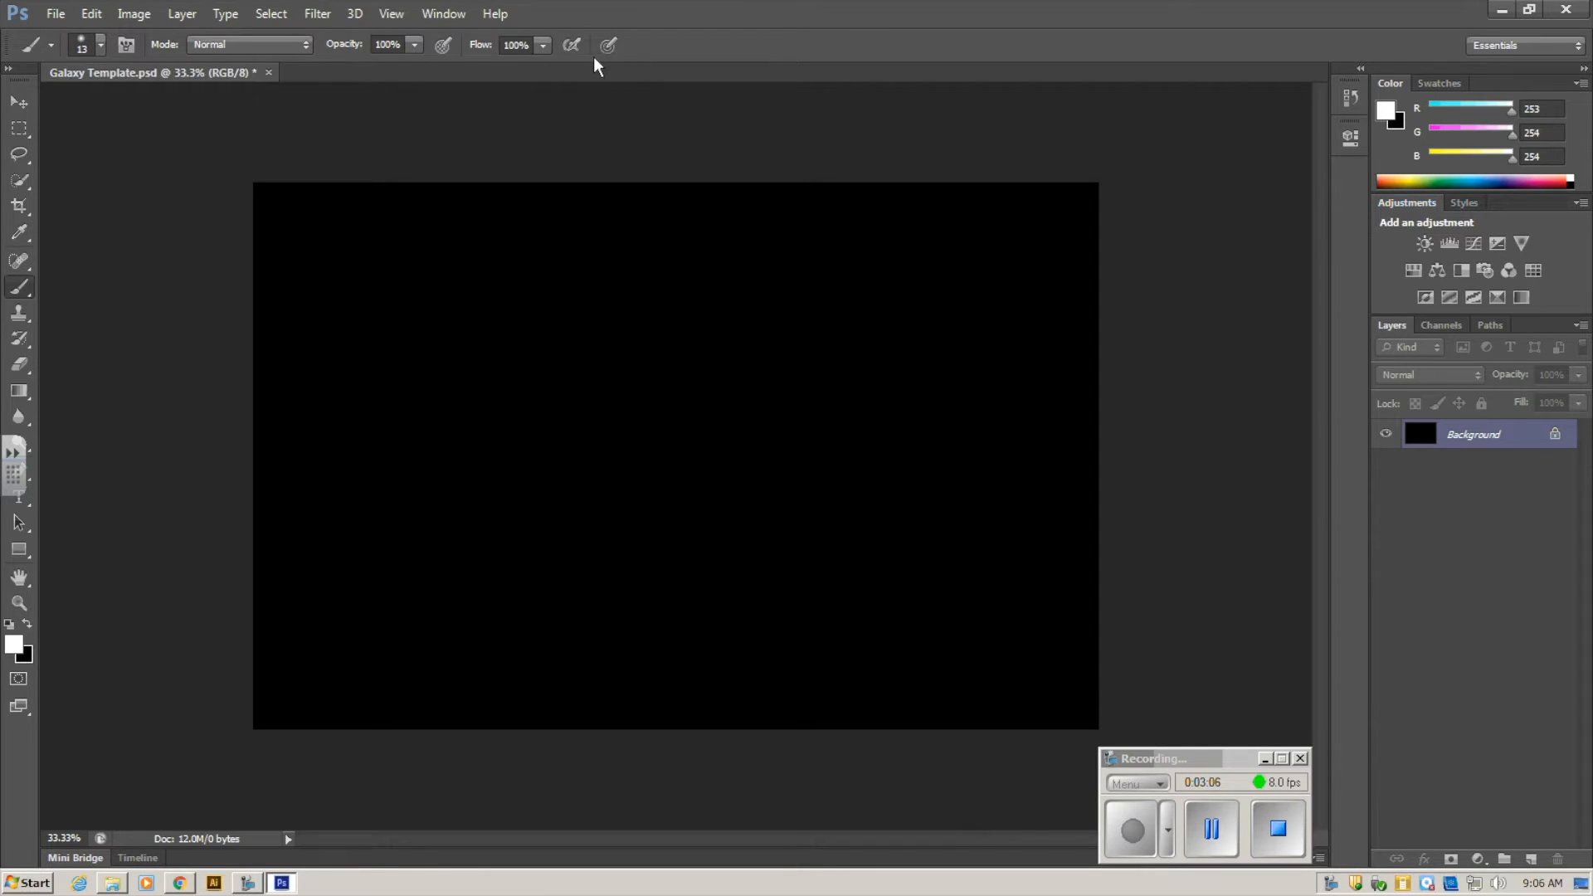
- Set the brush hardness to 100% and the brush size to 391 px
left_click(102, 46)
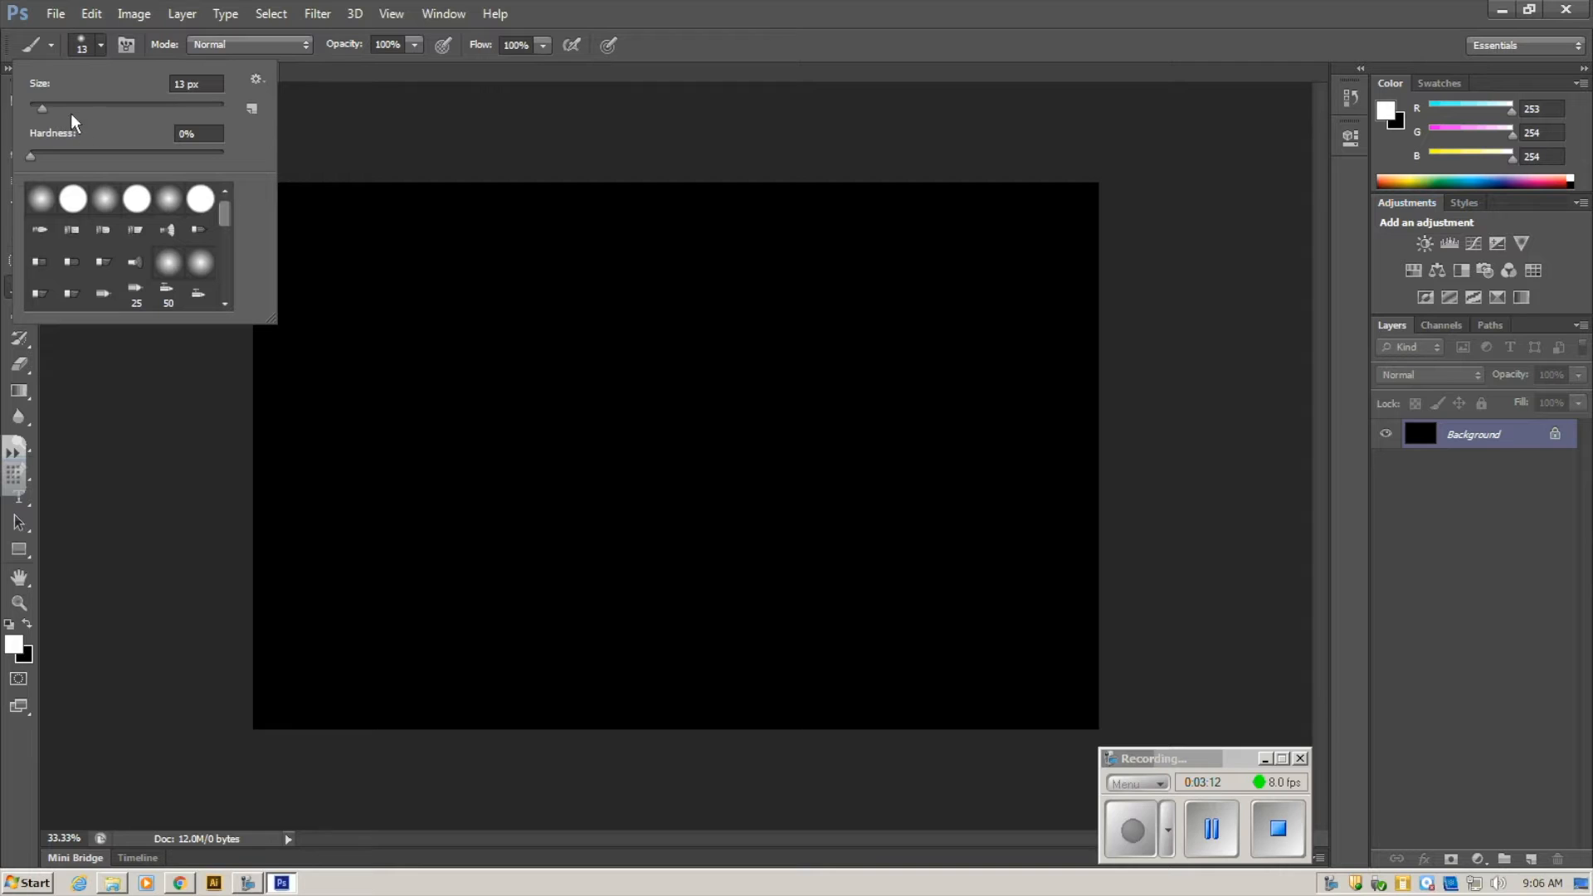
mouse_move(43, 109)
left_mouse_down()
mouse_move(206, 110)
mouse_move(17, 116)
left_mouse_up()
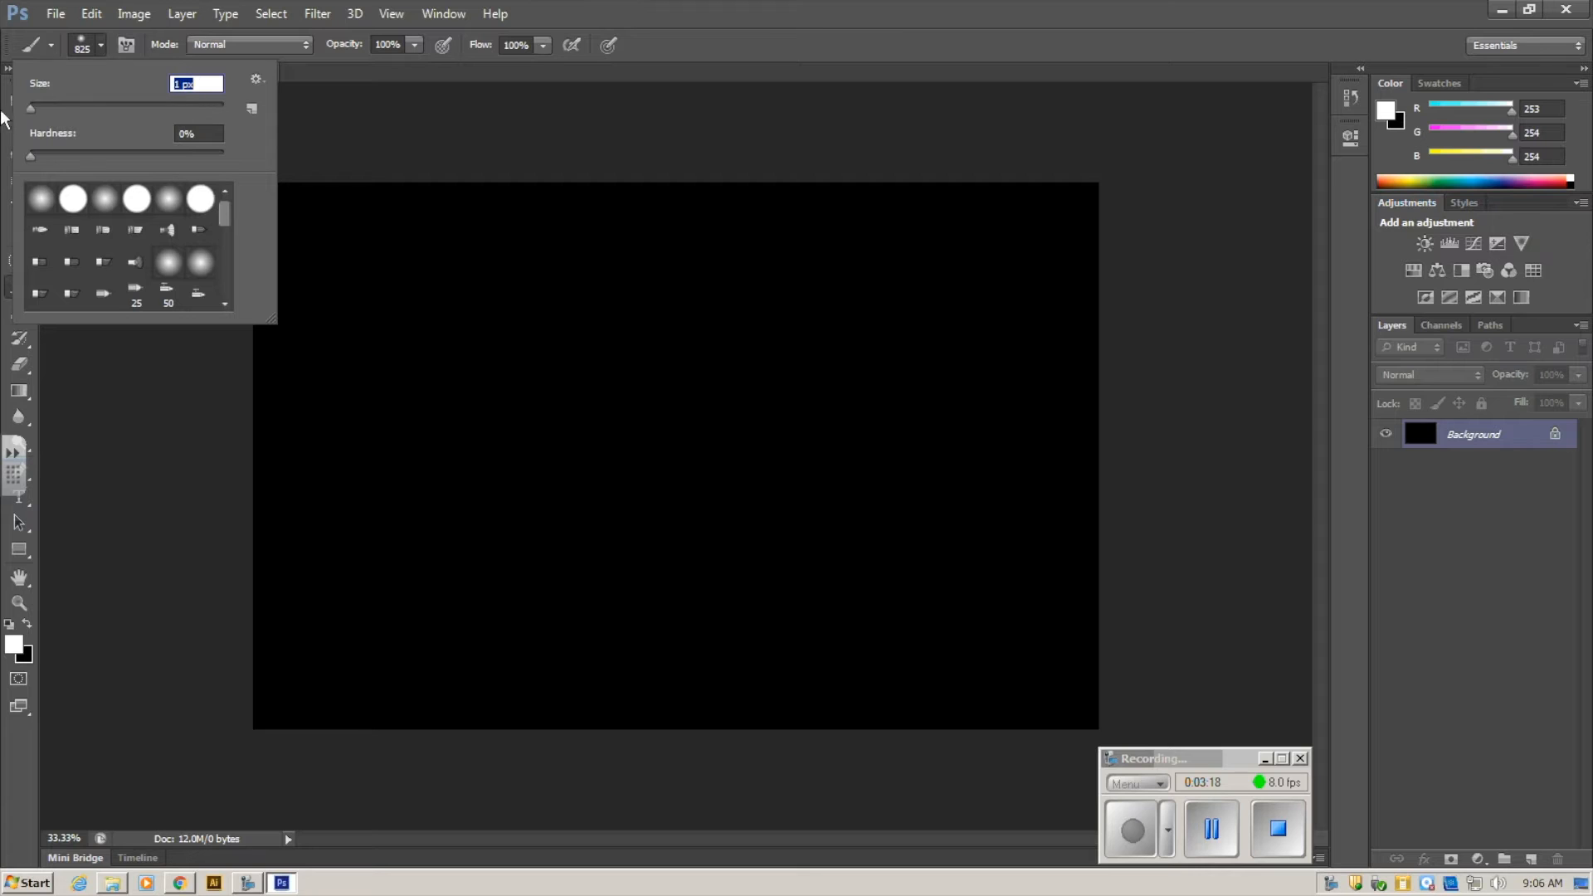
mouse_move(30, 109)
left_mouse_down()
mouse_move(93, 106)
mouse_move(36, 108)
left_mouse_up()
left_click_drag(31, 156, 232, 154)
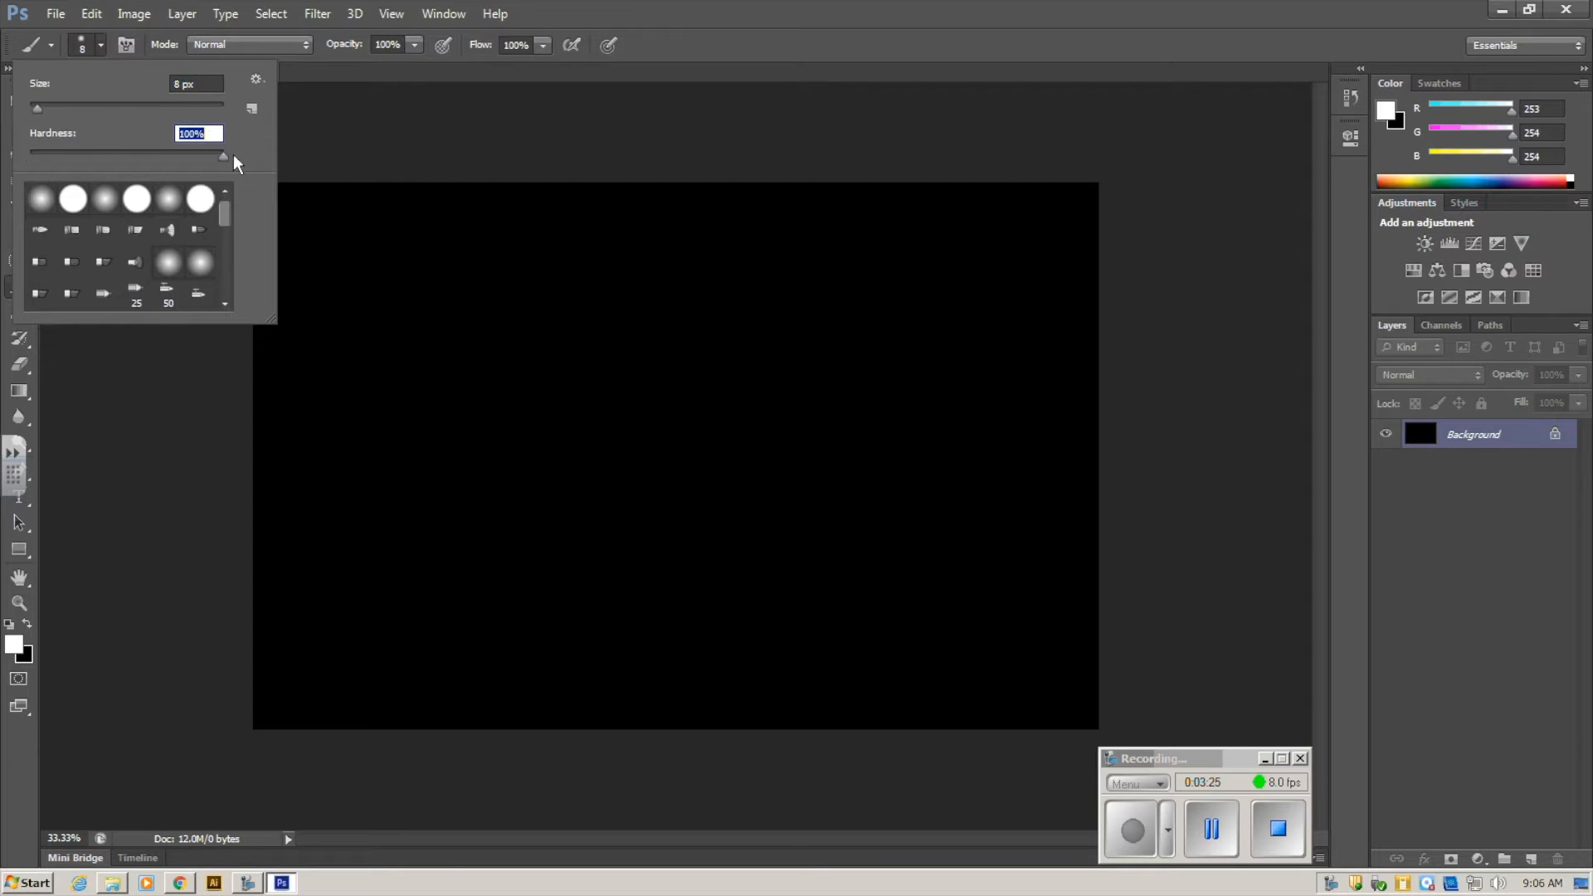
left_click(154, 105)
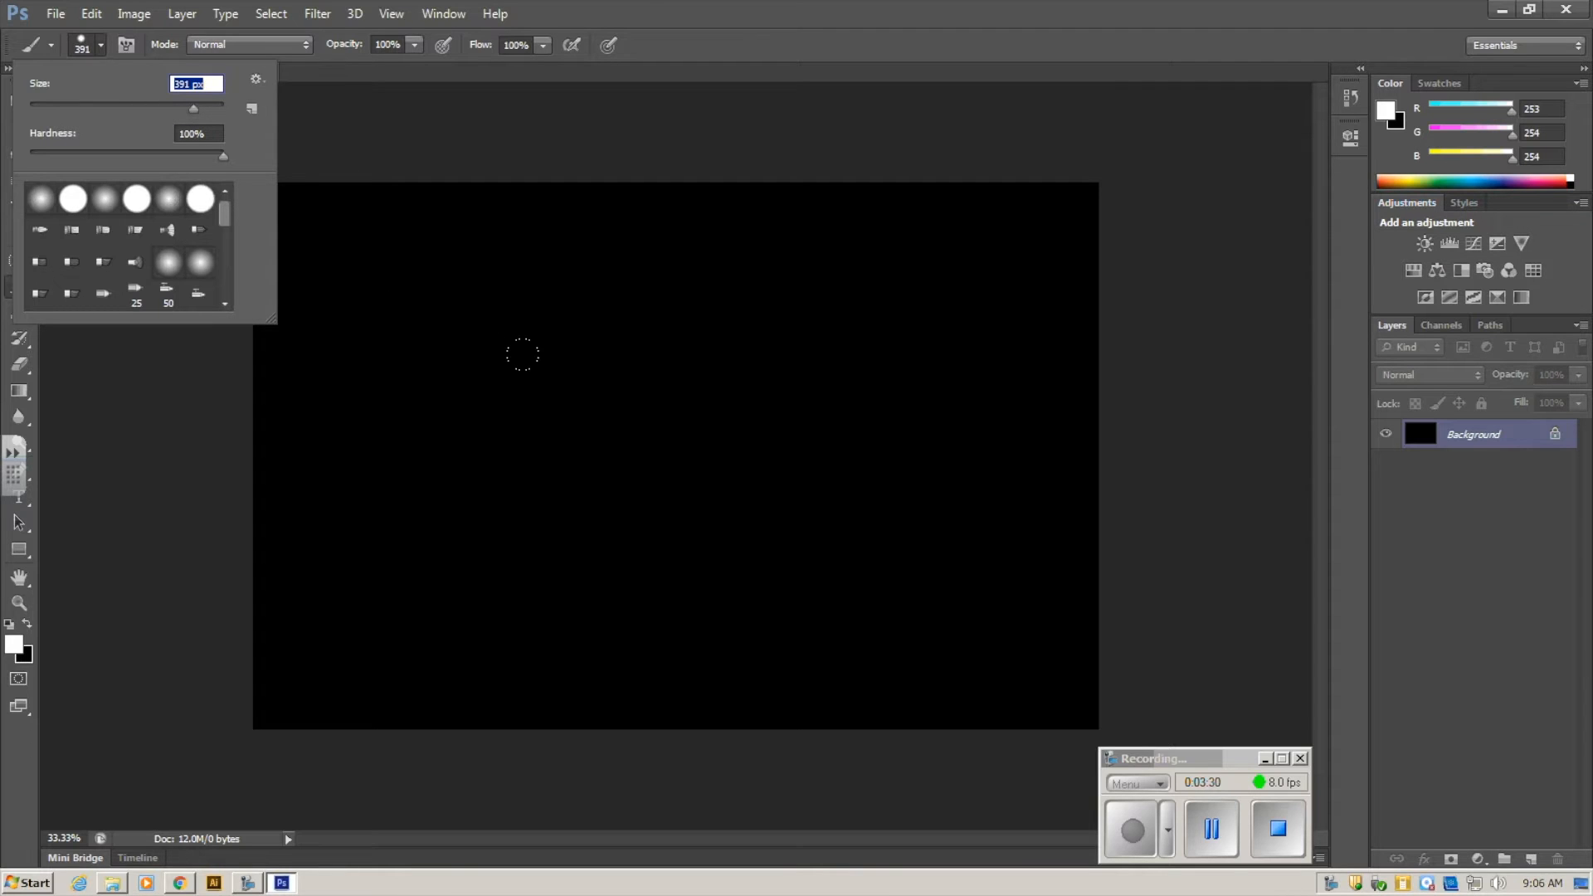
- Paint three separate white dots on the black canvas, one left of center and two right of center
left_click(572, 404)
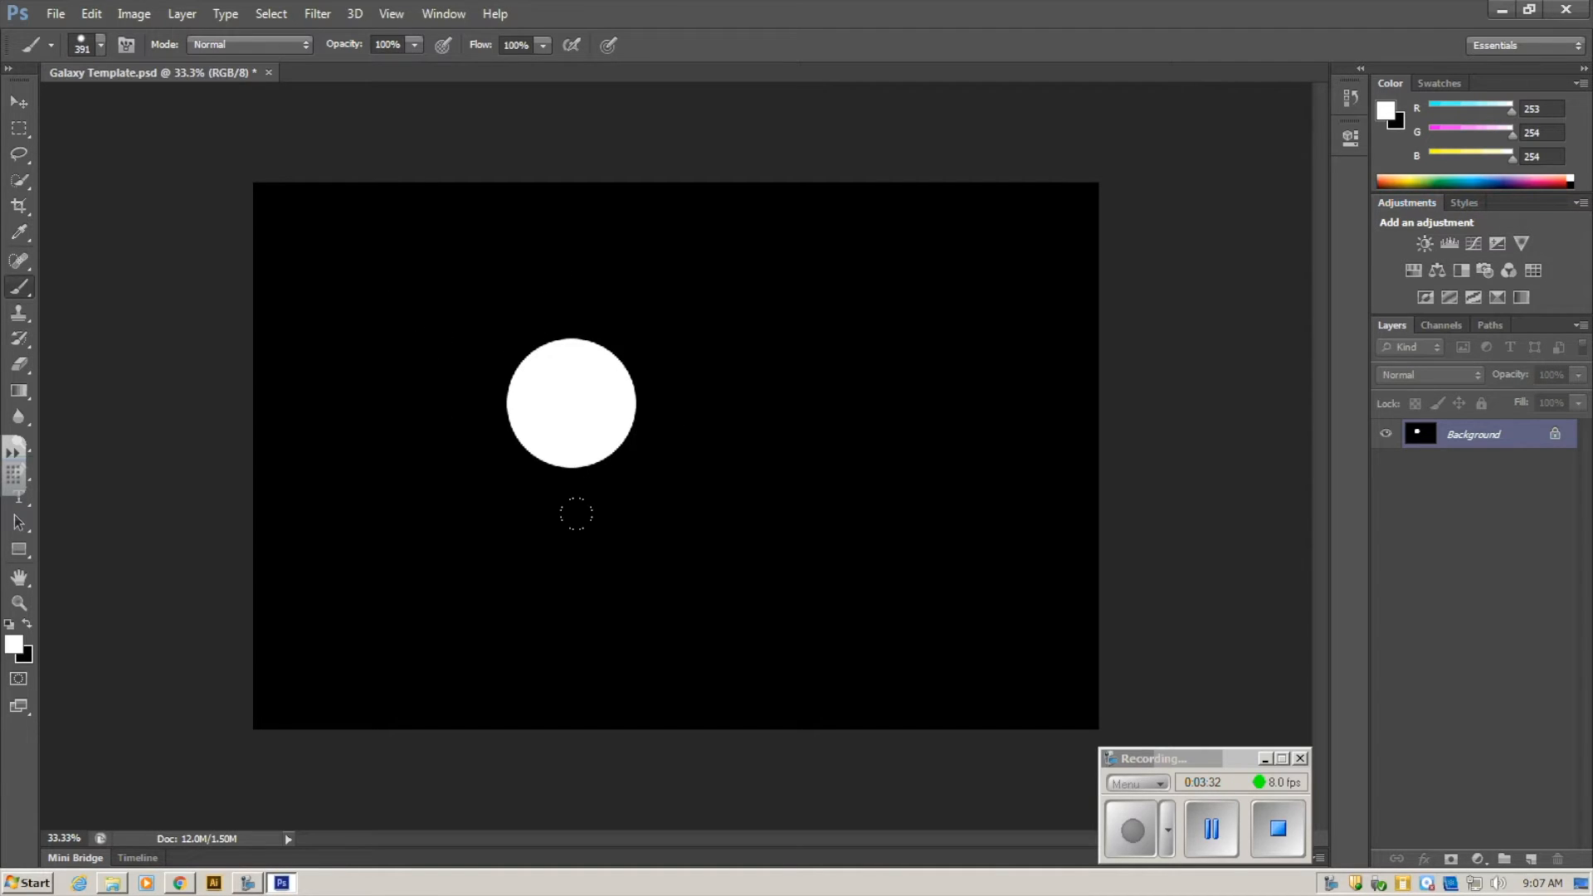
left_click(802, 483)
left_click(801, 313)
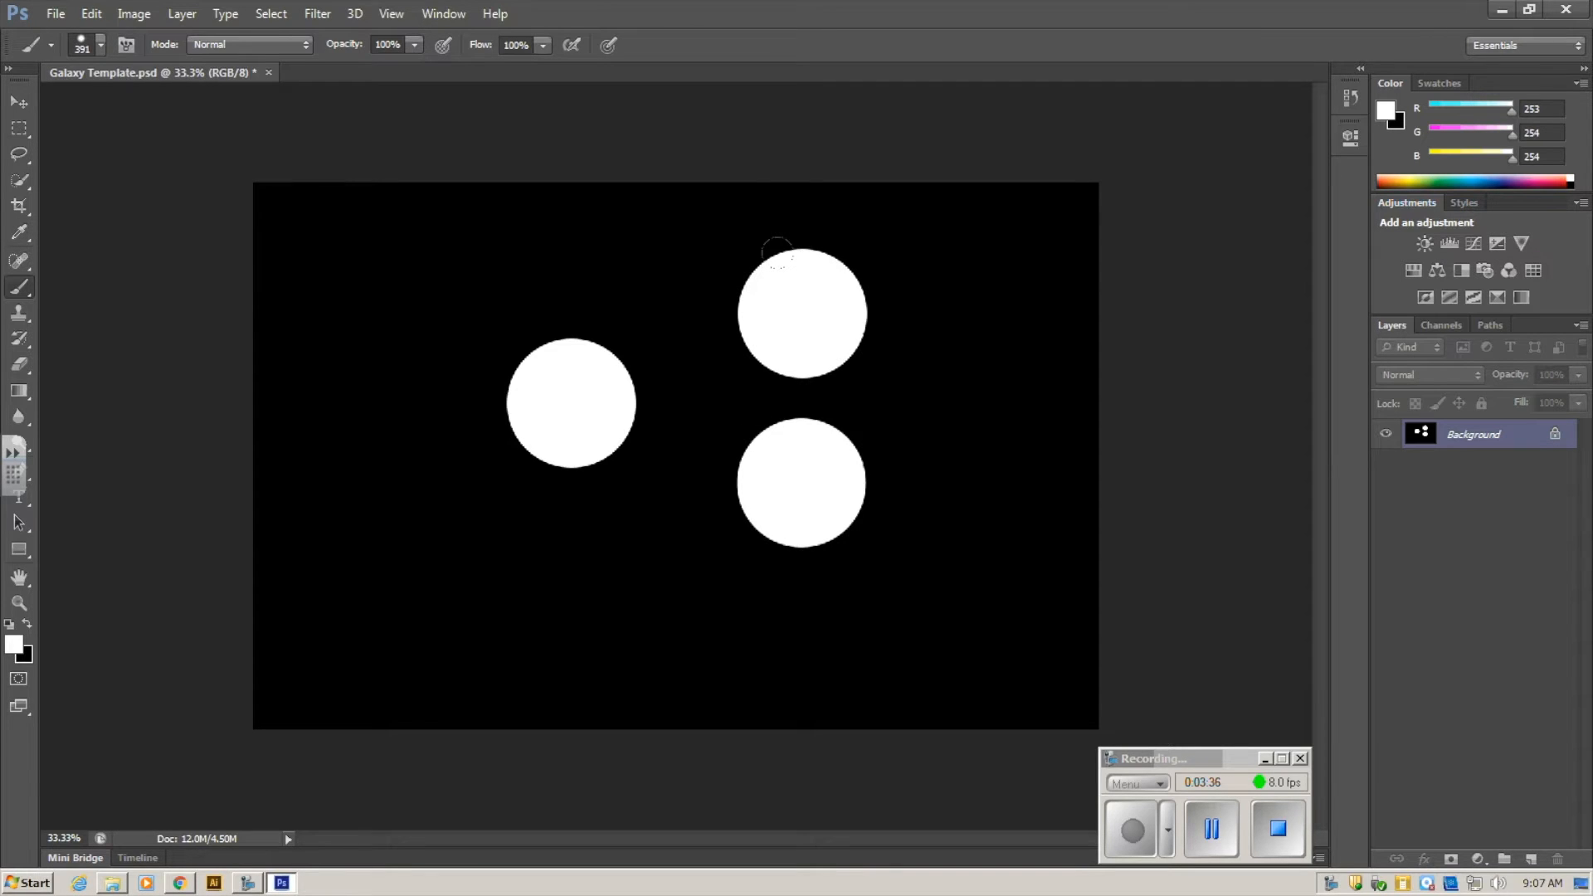
- Swap the foreground color to black and paint over all three white dots
left_click(28, 626)
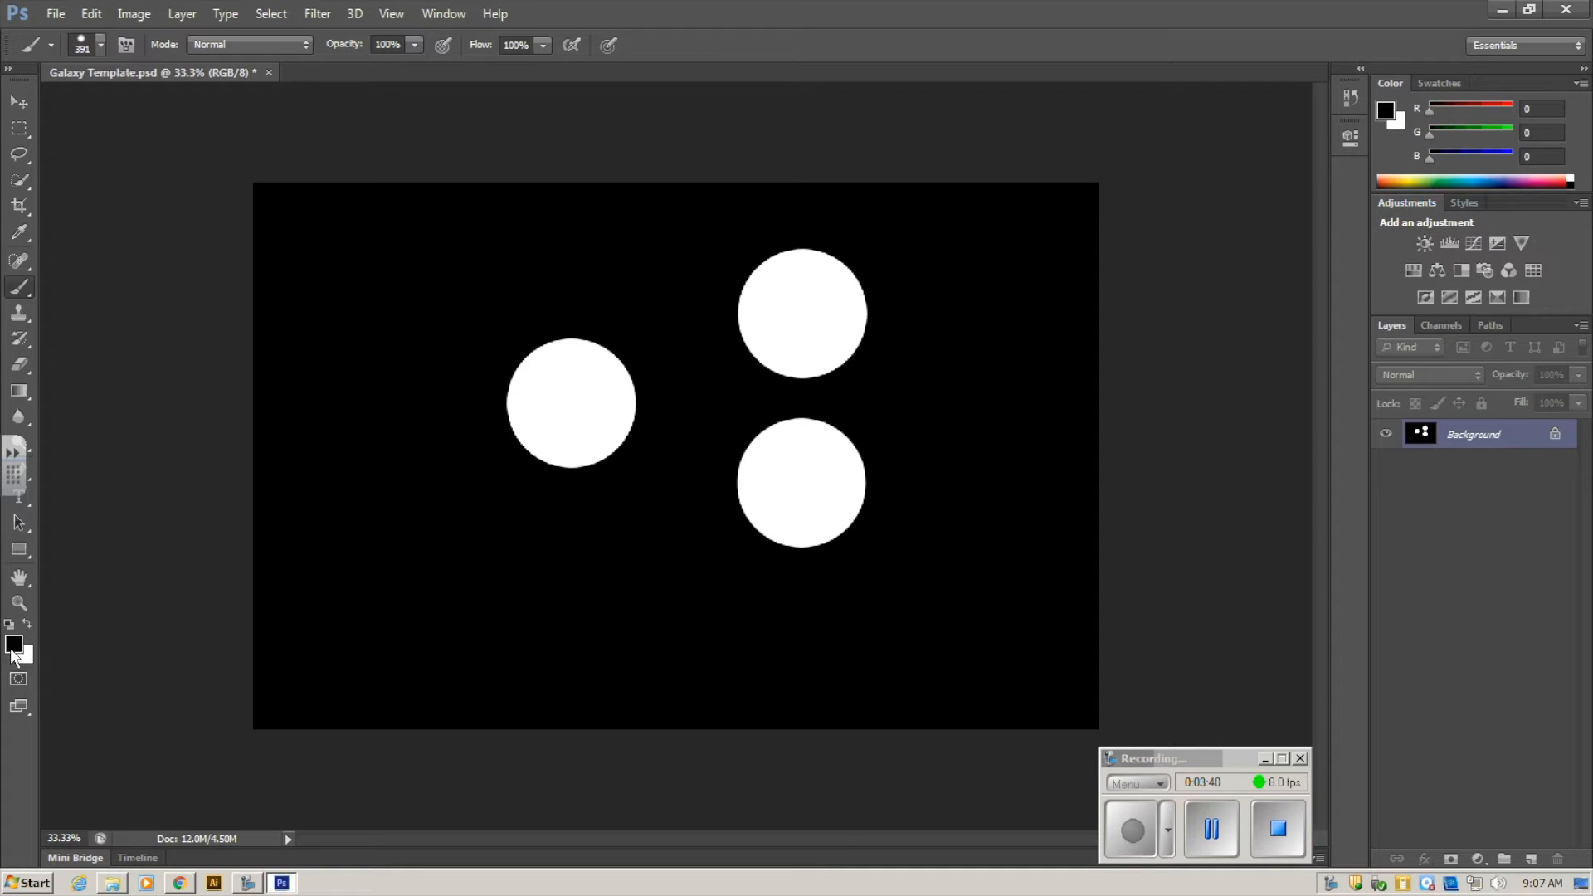
left_click(28, 626)
left_click(28, 626)
mouse_move(518, 260)
left_mouse_down()
mouse_move(467, 435)
mouse_move(428, 415)
mouse_move(728, 376)
mouse_move(779, 526)
left_mouse_up()
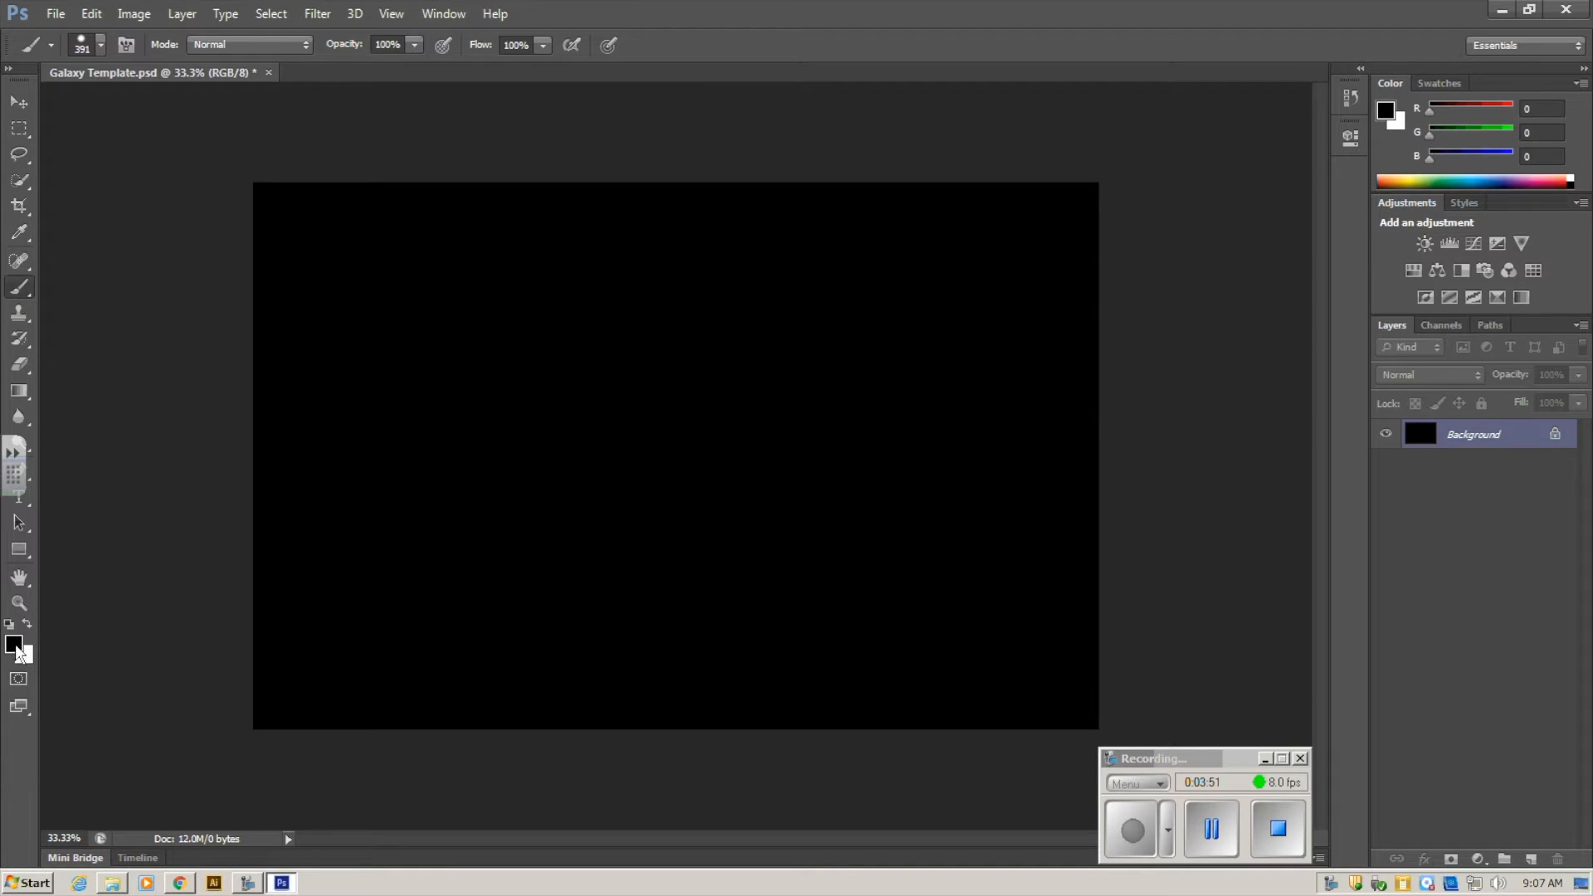
- Swap the foreground color back to near-white and set the brush hardness to 0%
left_click(28, 625)
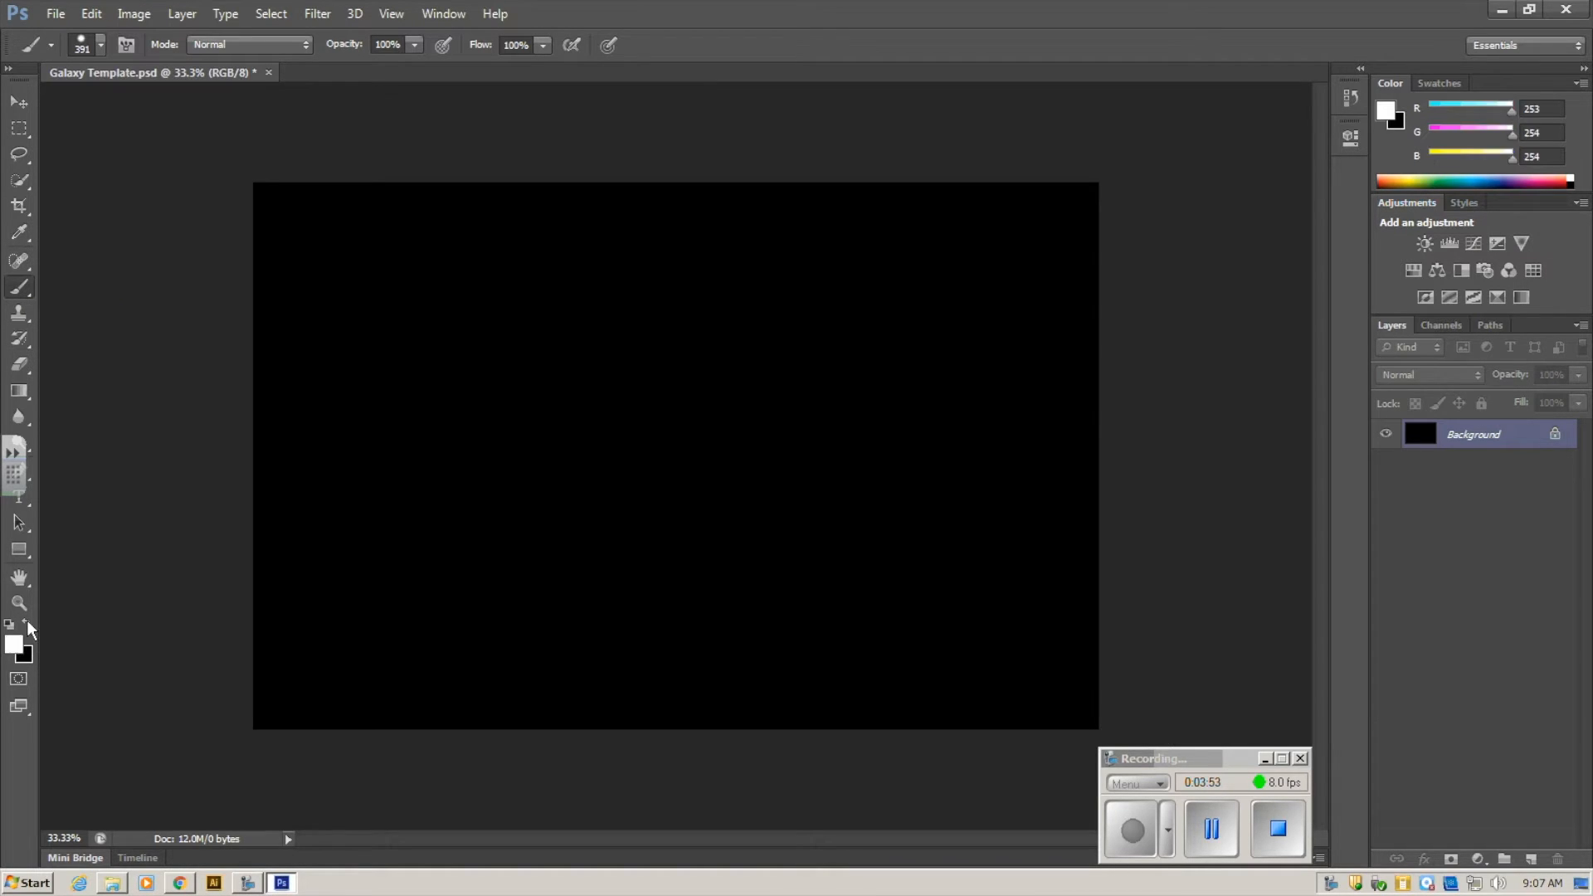
left_click(101, 45)
mouse_move(224, 157)
left_mouse_down()
mouse_move(12, 162)
mouse_move(202, 164)
left_mouse_up()
left_click_drag(81, 151, 4, 160)
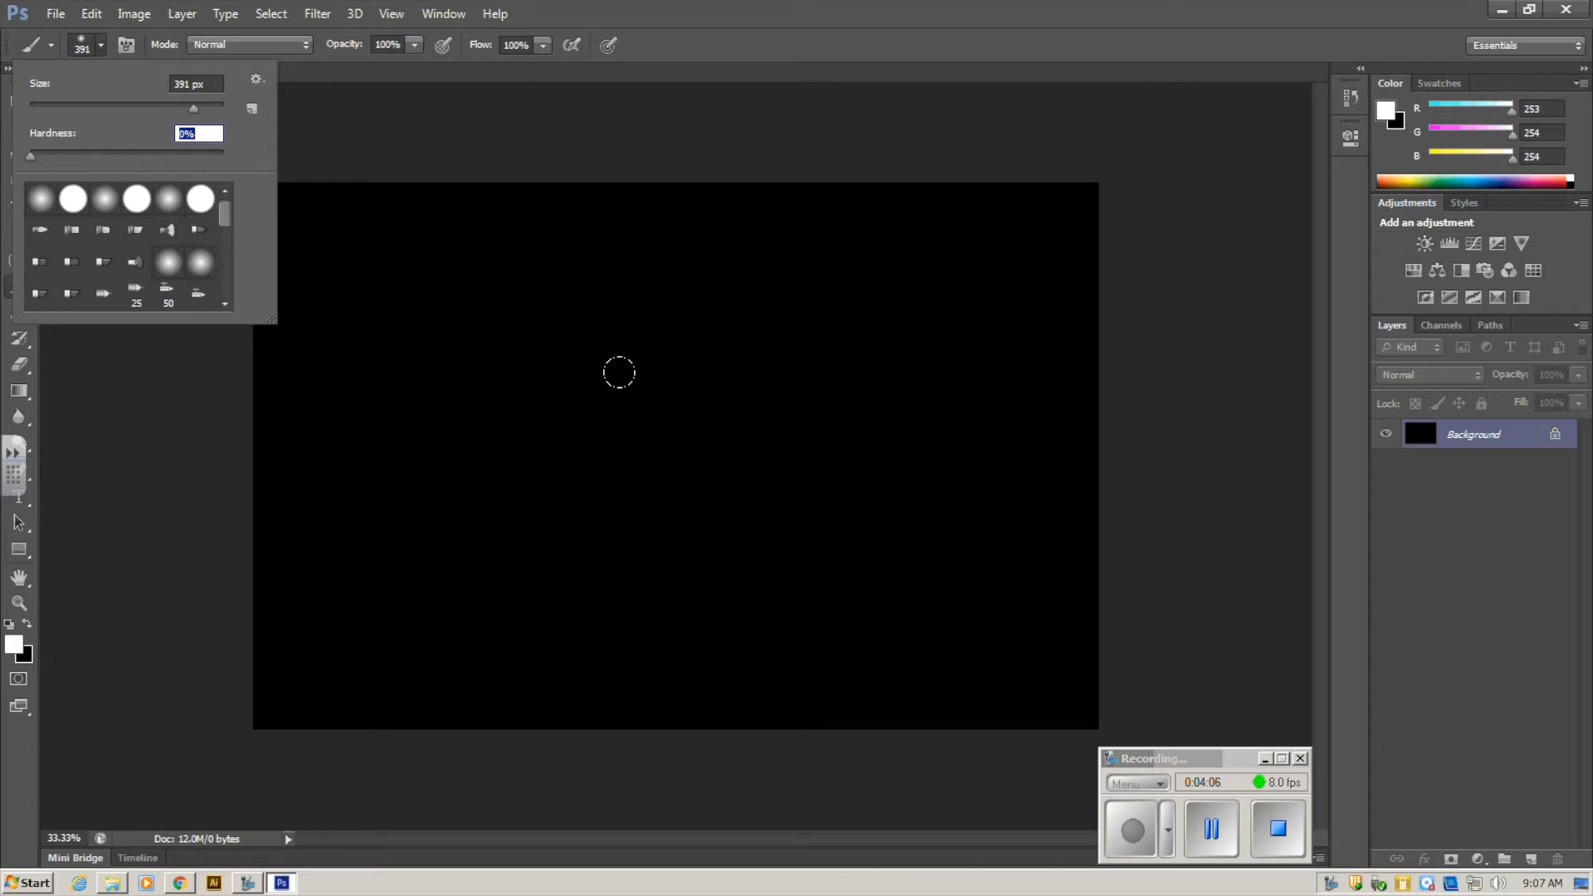
- Paint one soft white dot near the center of the canvas and undo it
left_click(654, 407)
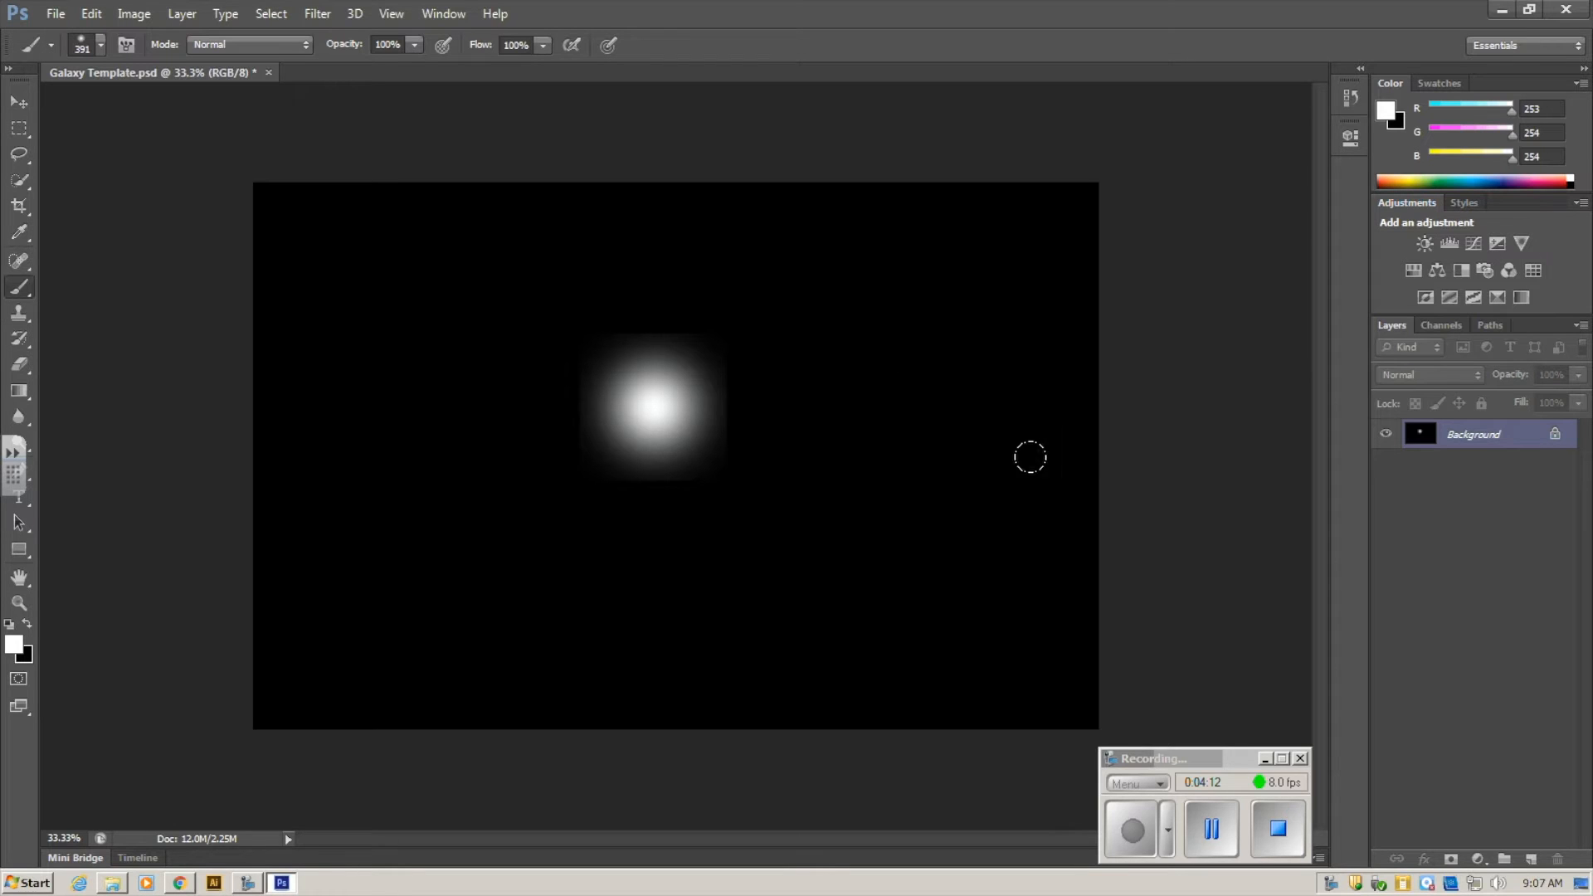
left_click(89, 14)
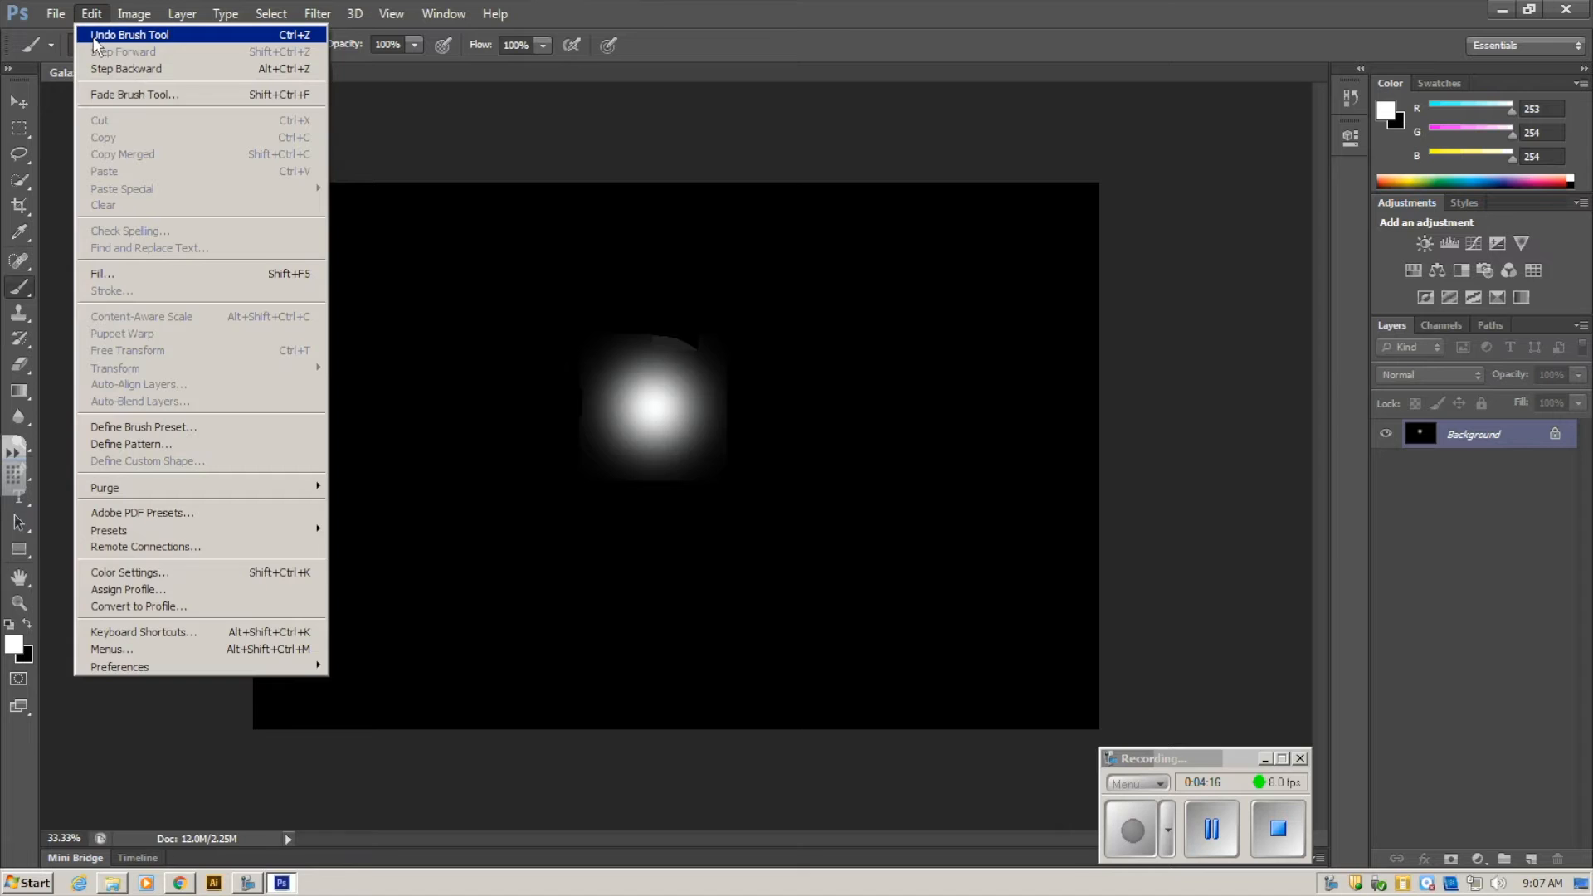
left_click(95, 35)
left_click(89, 15)
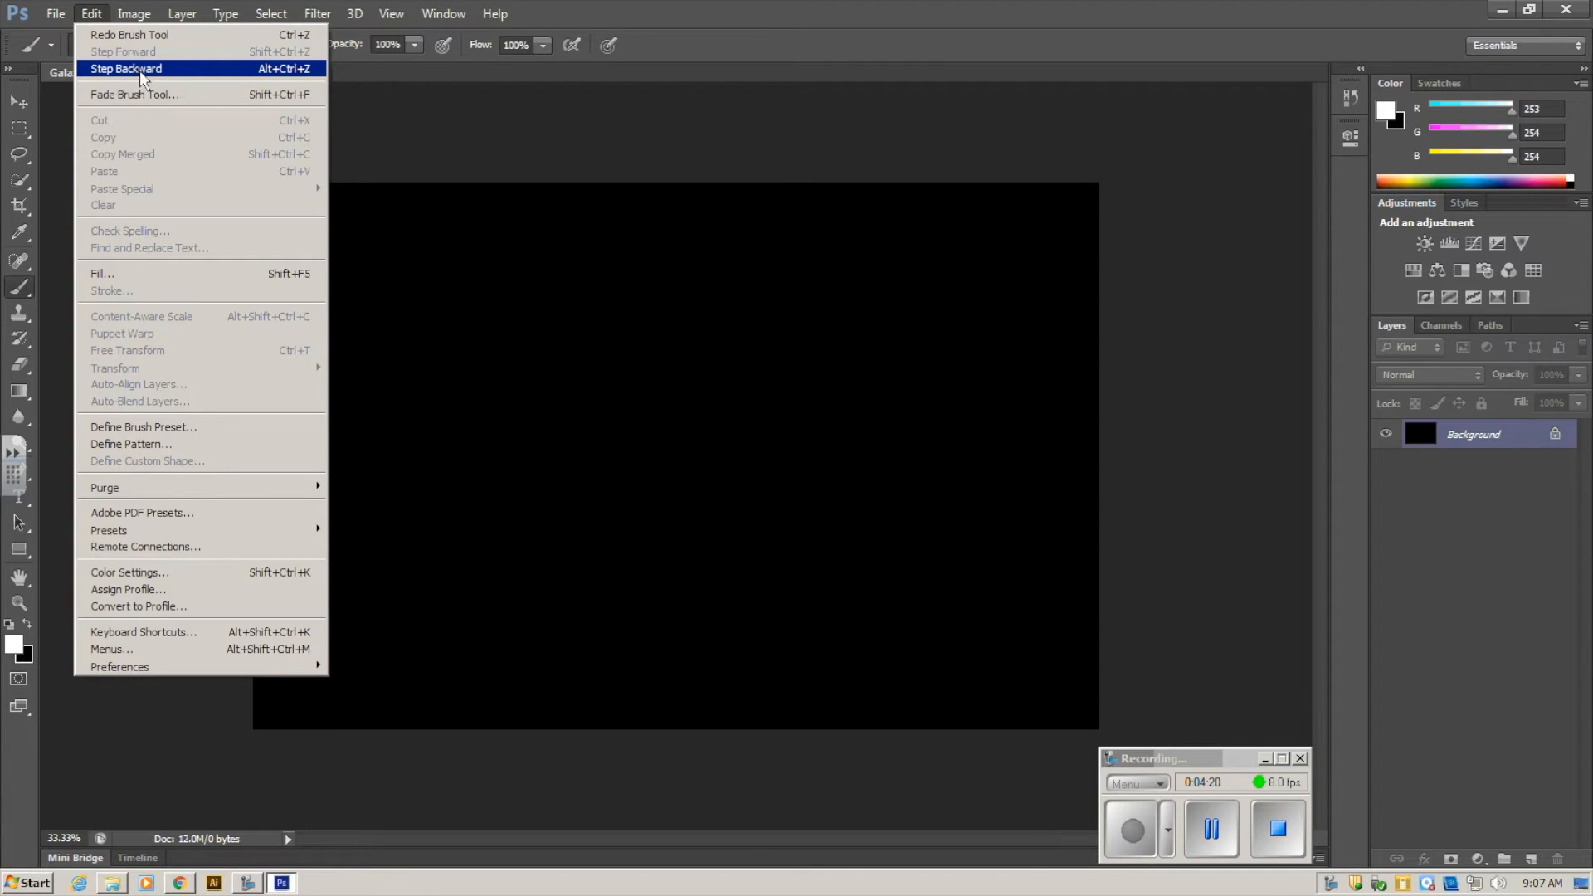
left_click(718, 9)
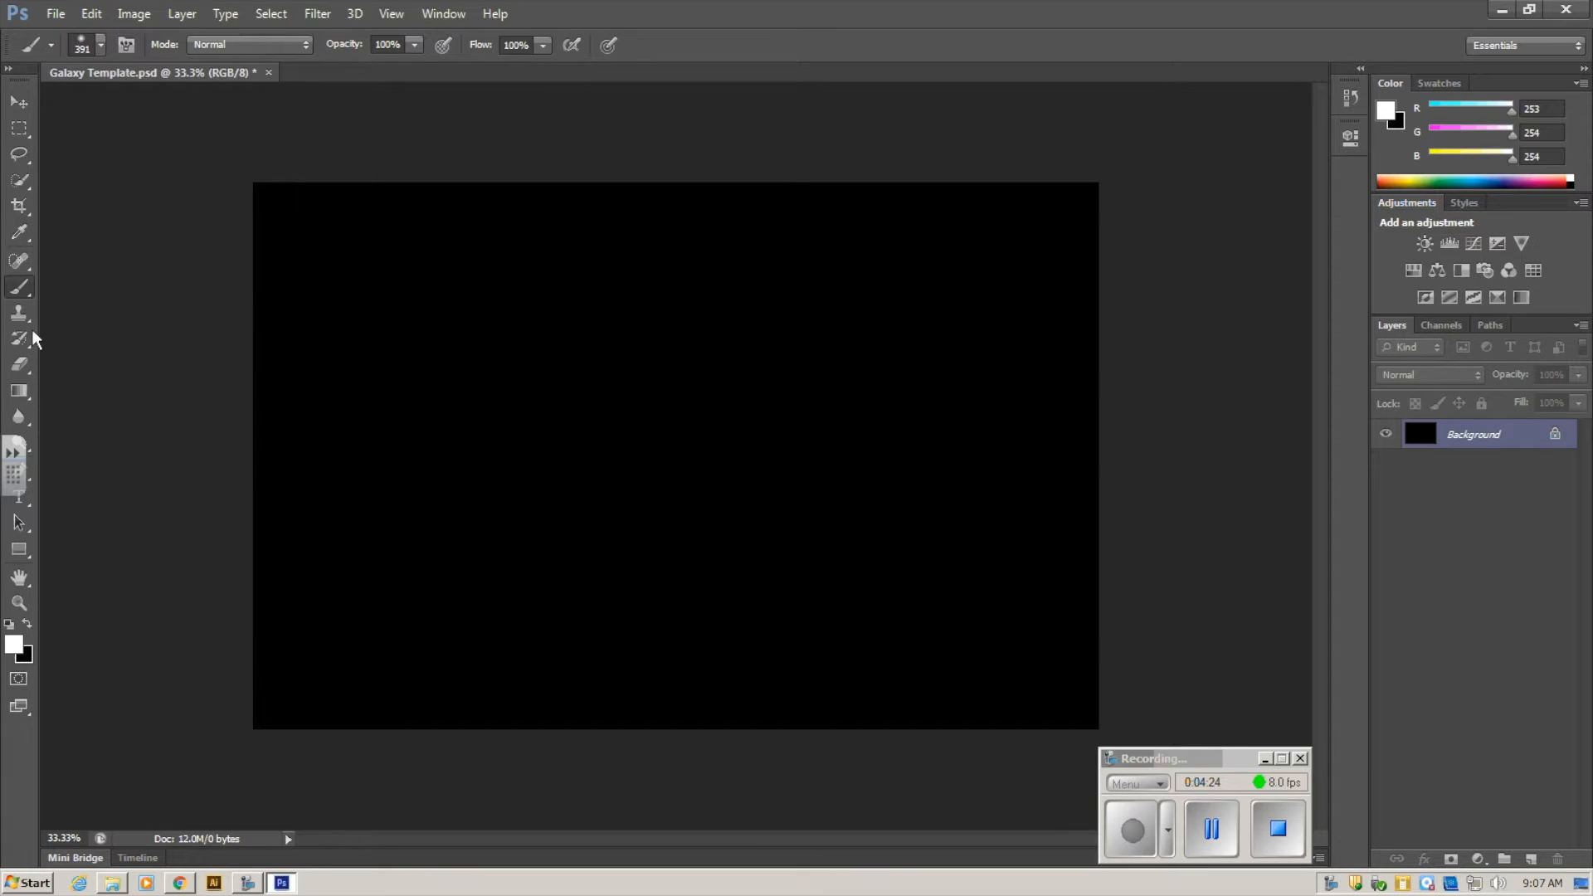
- Set the brush size to 9 px and scatter many tiny white stars across the whole black canvas
left_click(96, 48)
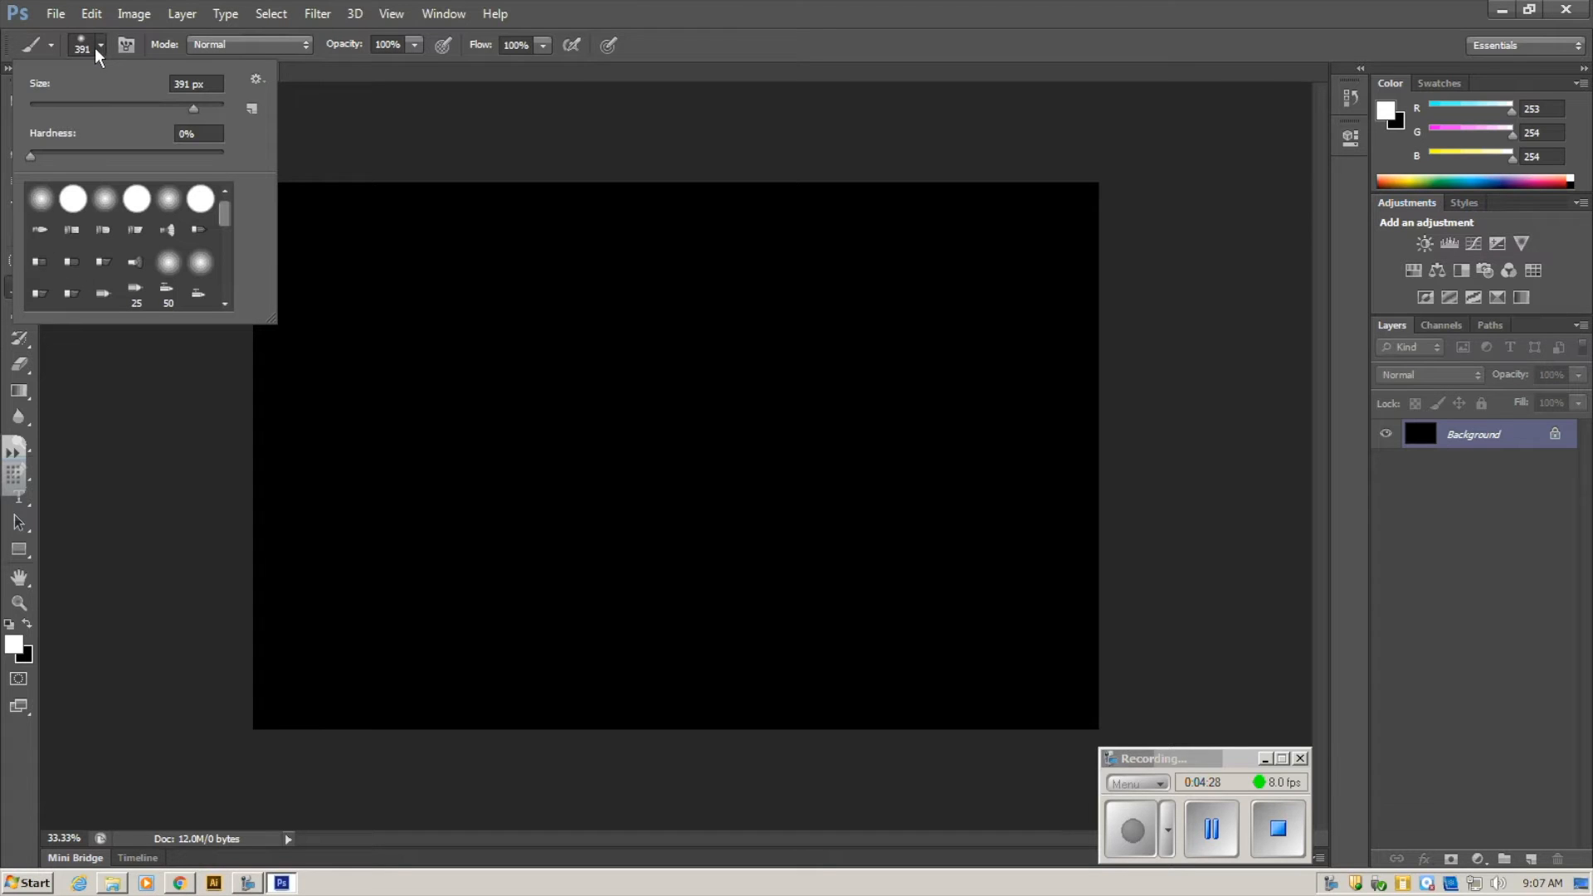
left_click_drag(192, 108, 32, 108)
left_click(415, 355)
left_click(581, 448)
left_click(599, 440)
left_click(962, 463)
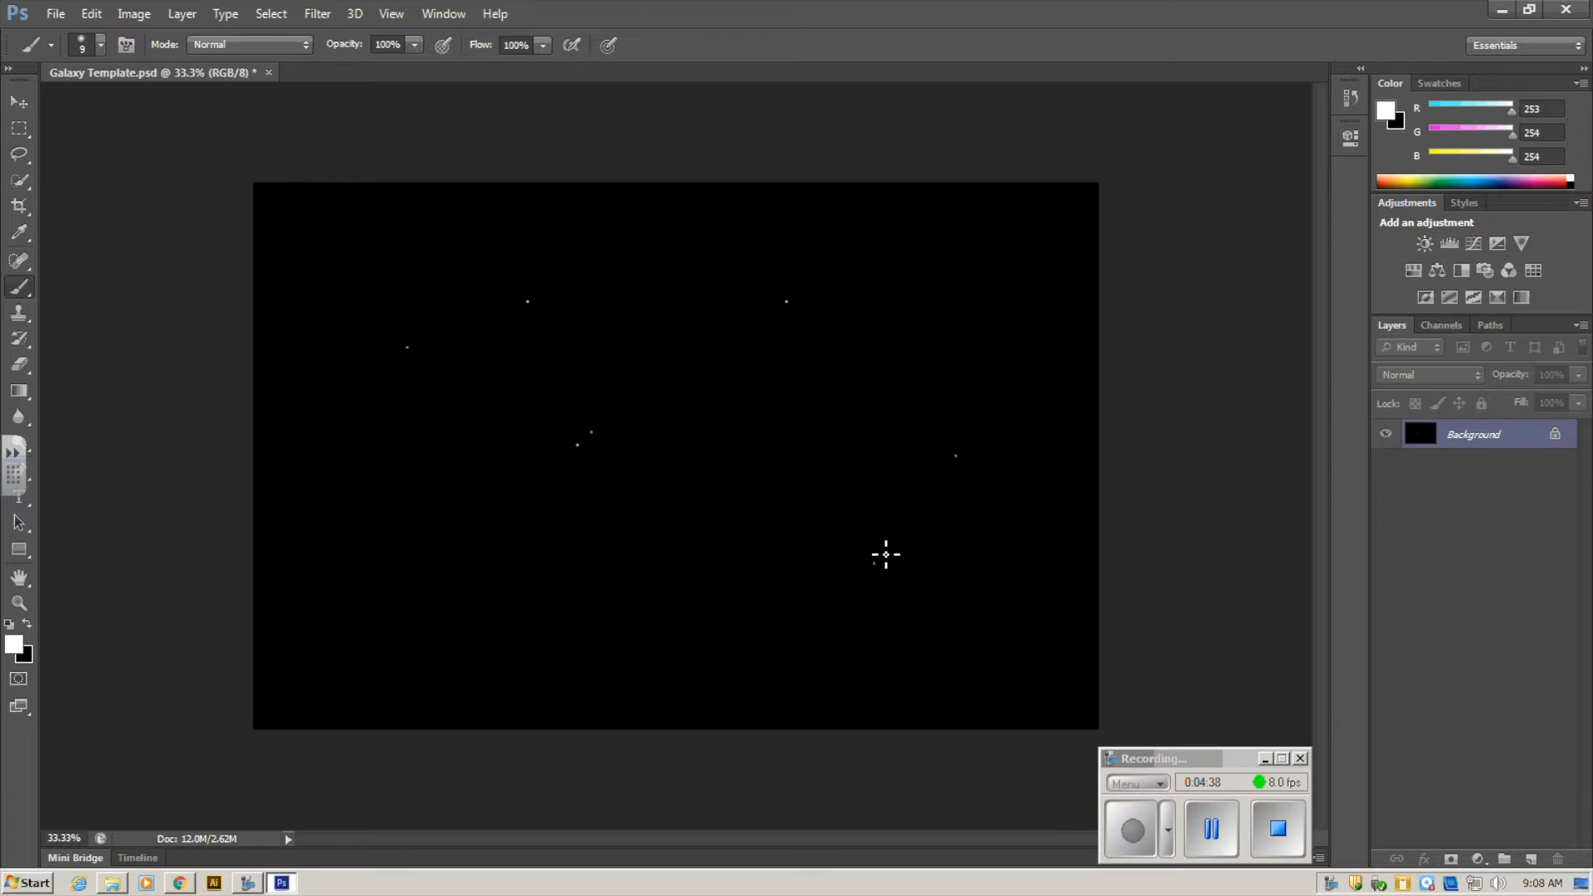
left_click(688, 470)
left_click(702, 614)
left_click(386, 569)
left_click(366, 654)
left_click(346, 647)
left_click(332, 573)
left_click(276, 724)
left_click(346, 436)
left_click(291, 218)
left_click(516, 217)
left_click(670, 356)
left_click(821, 235)
left_click(804, 525)
left_click(608, 629)
left_click(591, 579)
left_click(797, 672)
left_click(1037, 552)
left_click(1011, 559)
left_click(790, 422)
left_click(950, 330)
left_click(1051, 226)
left_click(1065, 373)
left_click(287, 290)
left_click(319, 375)
left_click(312, 377)
left_click(286, 381)
left_click(337, 502)
- Enlarge the brush to 500 px, paint a big soft glow at the canvas center, and undo it
key("bracketright")
key("bracketright")
key("bracketright")
key("bracketright")
key("bracketright")
key("bracketright")
key("bracketright")
key("bracketright")
key("bracketright")
key("bracketright")
key("bracketright")
key("bracketright")
key("bracketright")
key("bracketright")
key("bracketright")
key("bracketright")
key("bracketright")
key("bracketright")
left_click(669, 424)
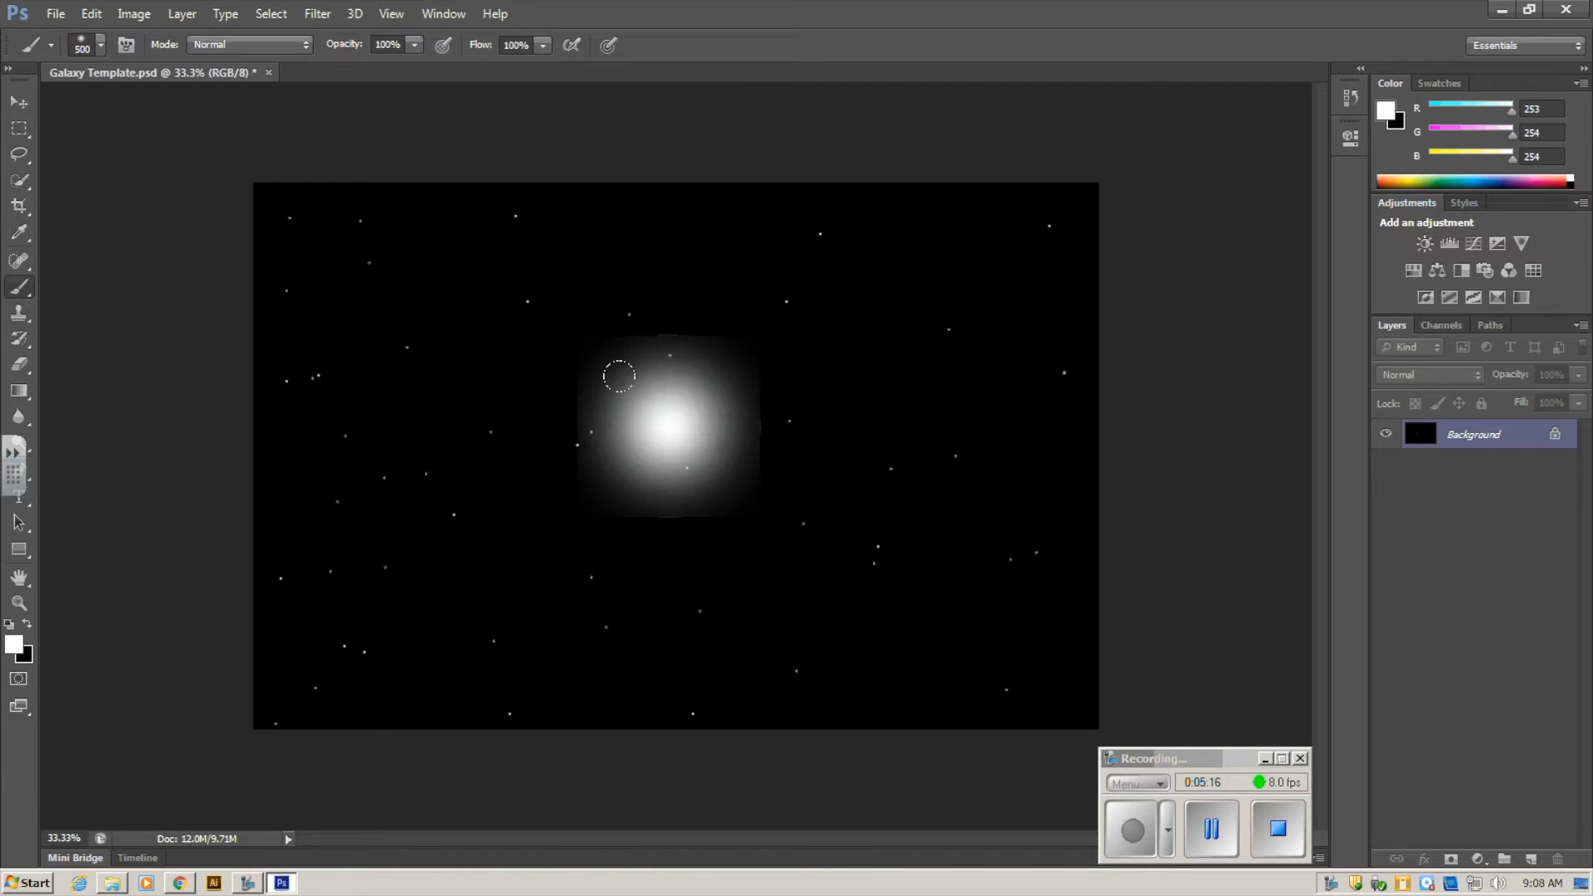
left_click(97, 20)
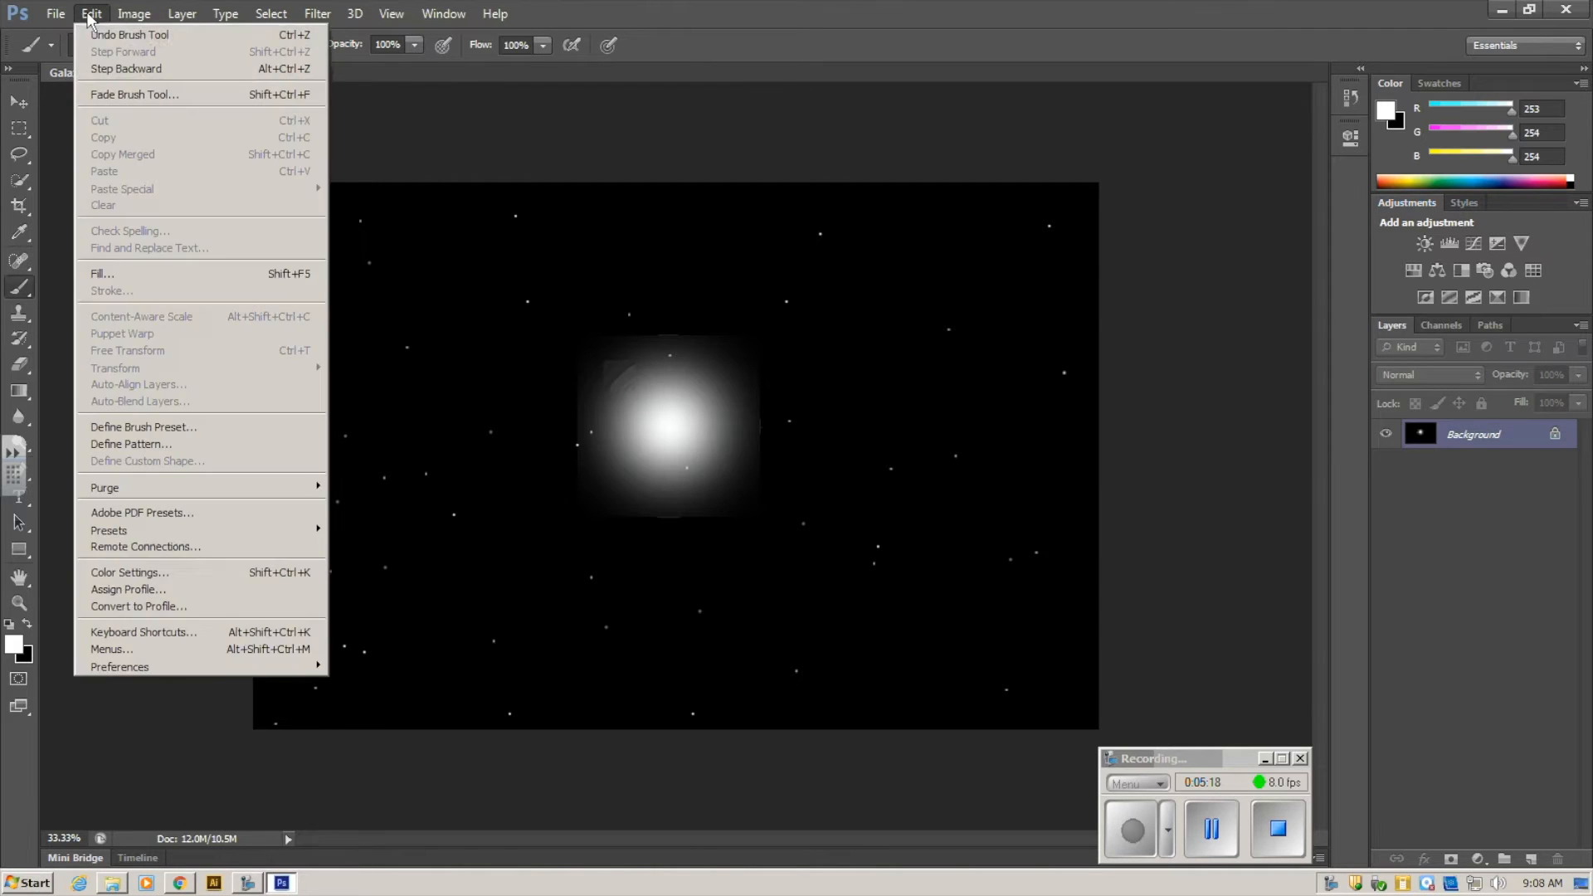
left_click(117, 32)
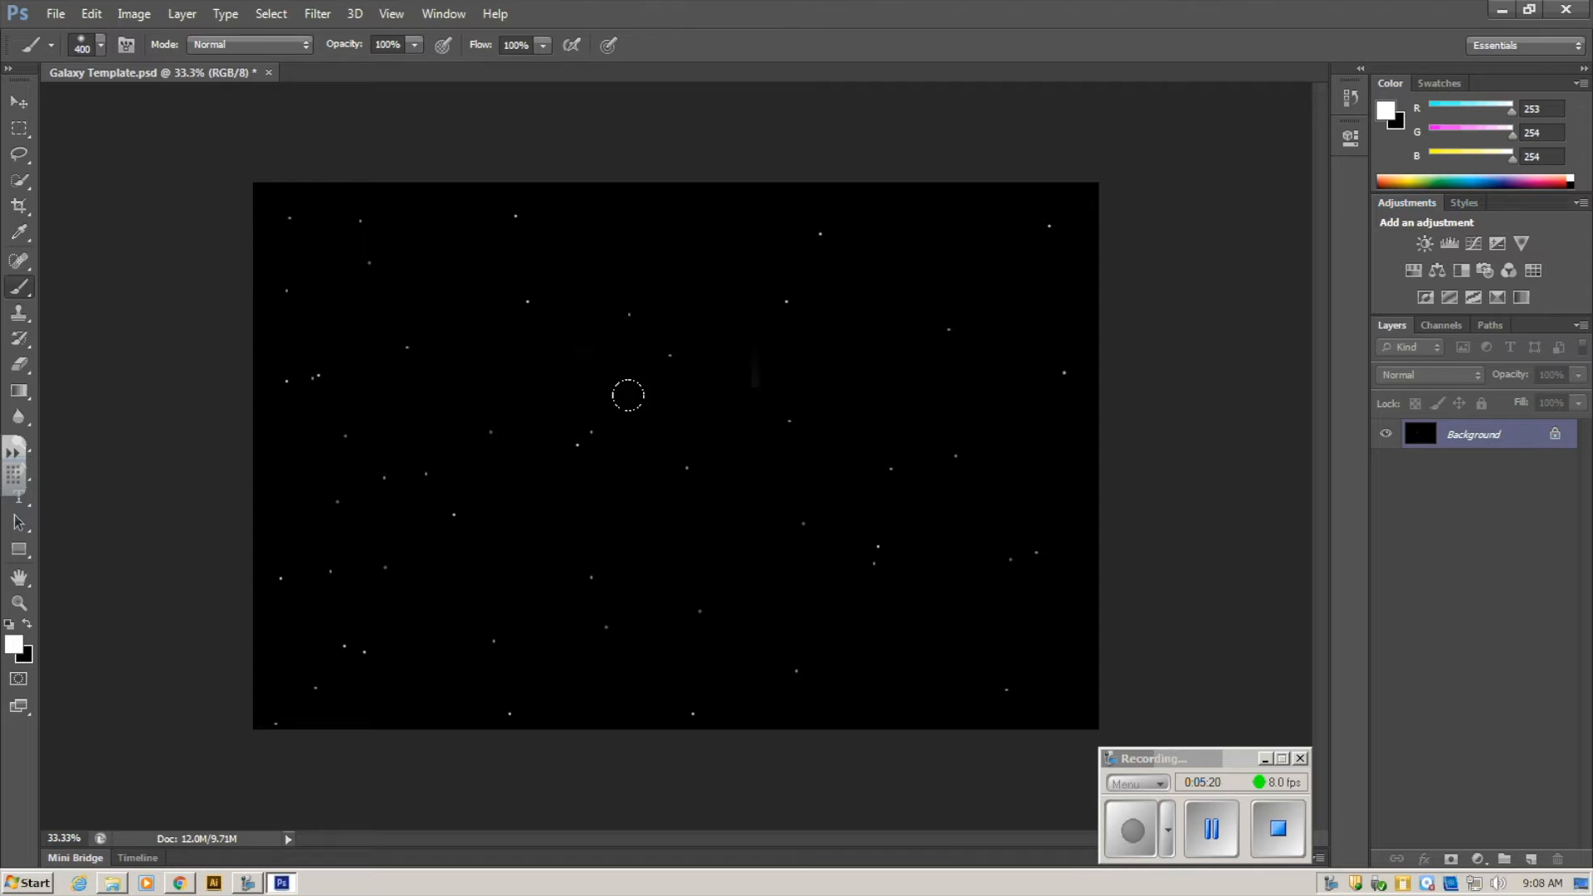
- Shrink the soft brush to around 30 px and paint a few larger stars across the upper and middle canvas, varying their size slightly
key("bracketleft")
key("bracketleft")
key("bracketleft")
key("bracketleft")
key("bracketleft")
key("bracketleft")
key("bracketleft")
key("bracketleft")
key("bracketleft")
key("bracketleft")
key("bracketleft")
key("bracketleft")
key("bracketleft")
key("bracketleft")
left_click(917, 237)
key("bracketleft")
key("bracketleft")
key("bracketleft")
left_click(649, 257)
key("bracketright")
key("bracketright")
left_click(730, 191)
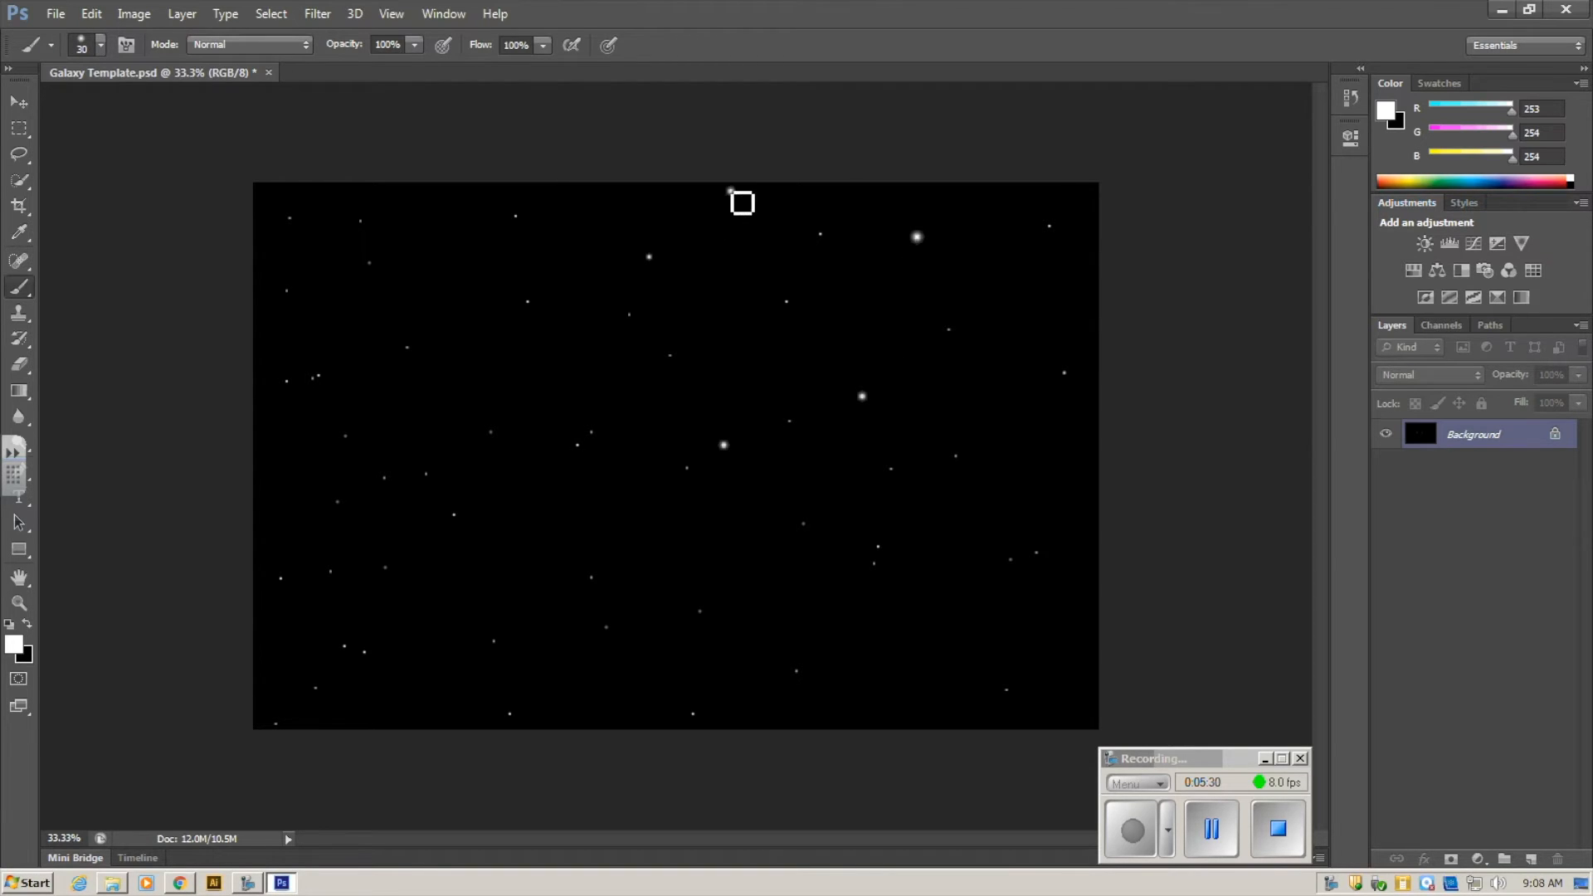
- Paint more soft stars of varied sizes along the left side and bottom of the canvas, using brush sizes up to 35 px
left_click(400, 200)
left_click(308, 186)
key("bracketleft")
key("bracketleft")
left_click(300, 321)
left_click(420, 375)
key("bracketright")
key("bracketright")
left_click(469, 298)
left_click(534, 587)
key("bracketleft")
key("bracketleft")
left_click(433, 682)
key("bracketright")
key("bracketright")
key("bracketright")
left_click(754, 645)
left_click(976, 726)
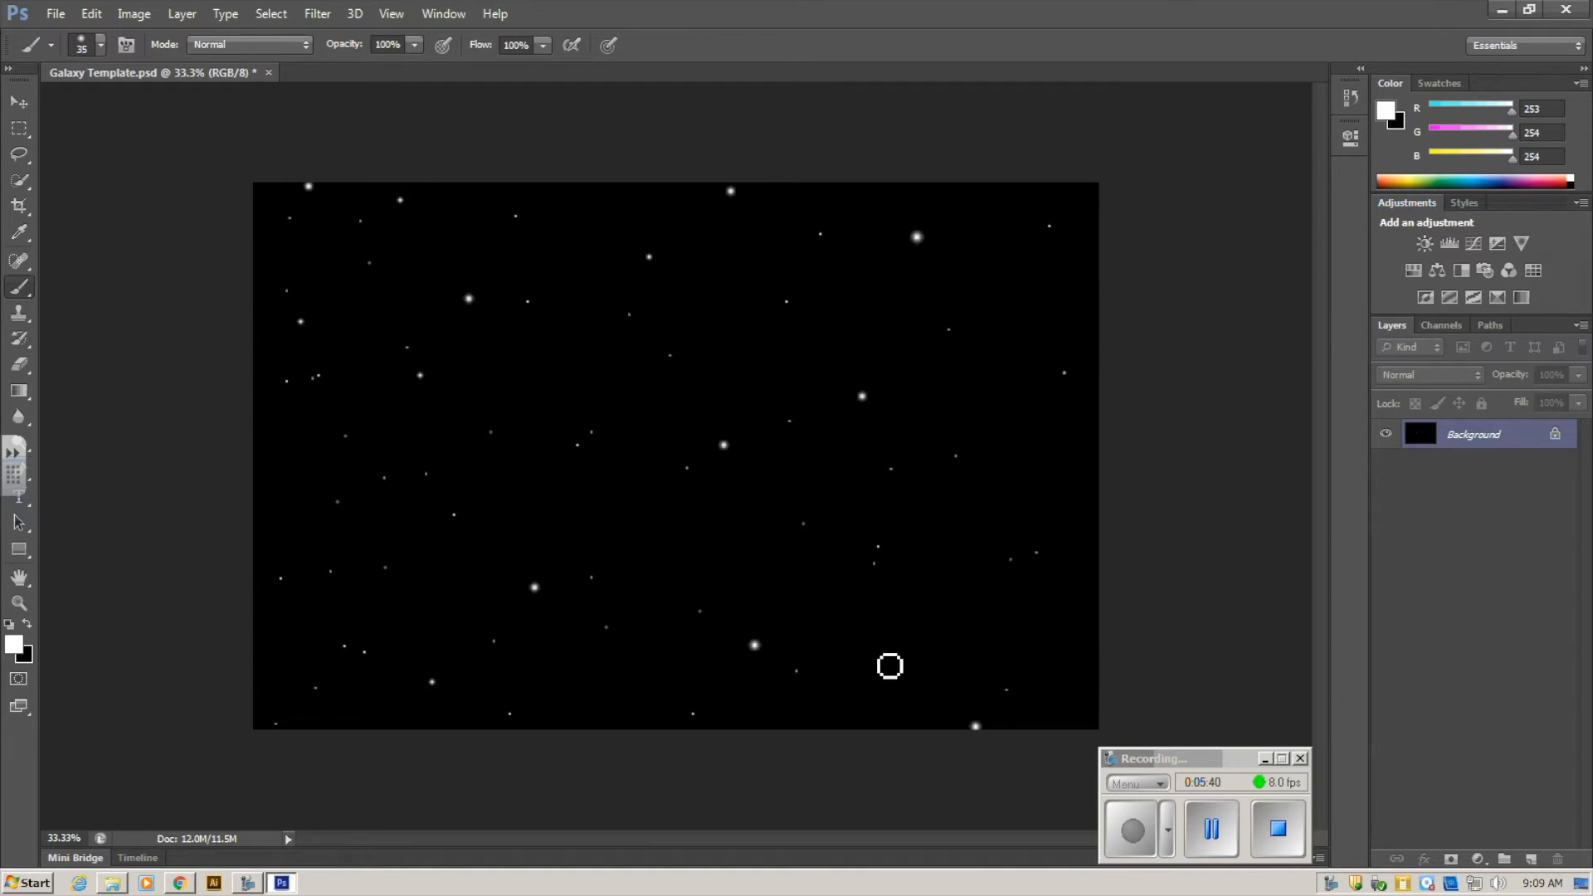
- Fill the remaining gaps in the middle, lower right and left edge of the canvas with soft stars at about 30 px
left_click(642, 535)
key("bracketleft")
key("bracketleft")
left_click(540, 488)
left_click(1021, 485)
key("bracketright")
left_click(928, 643)
left_click(936, 627)
left_click(791, 603)
left_click(1078, 607)
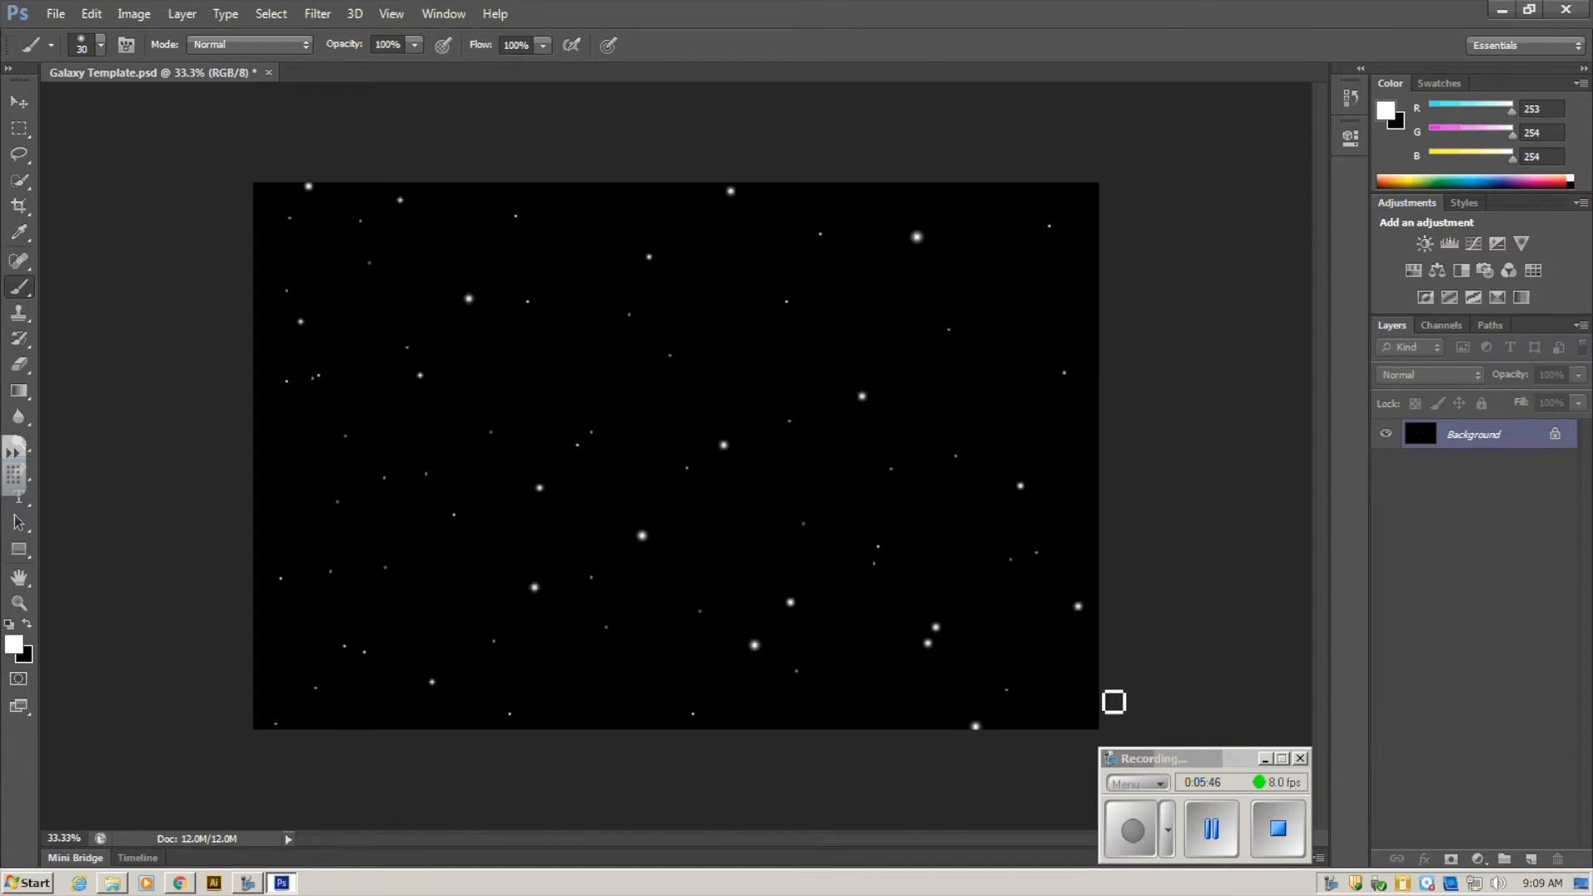
left_click(1078, 690)
left_click(278, 479)
left_click(1212, 829)
left_click(1212, 829)
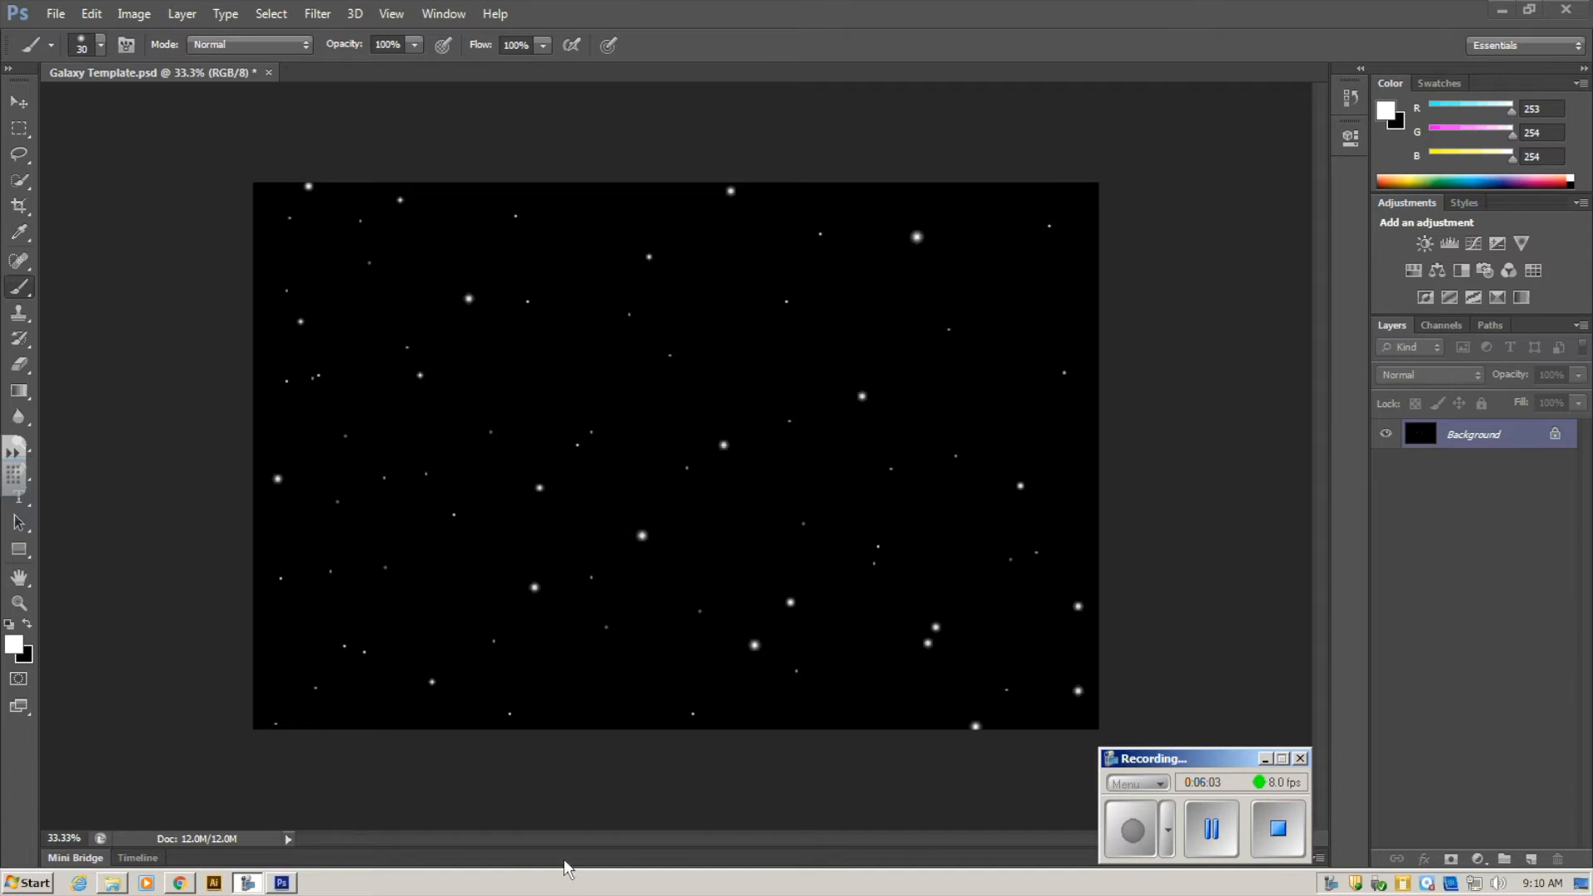
- Switch to Google Chrome and search Google Images for "wispy clouds"
mouse_move(181, 886)
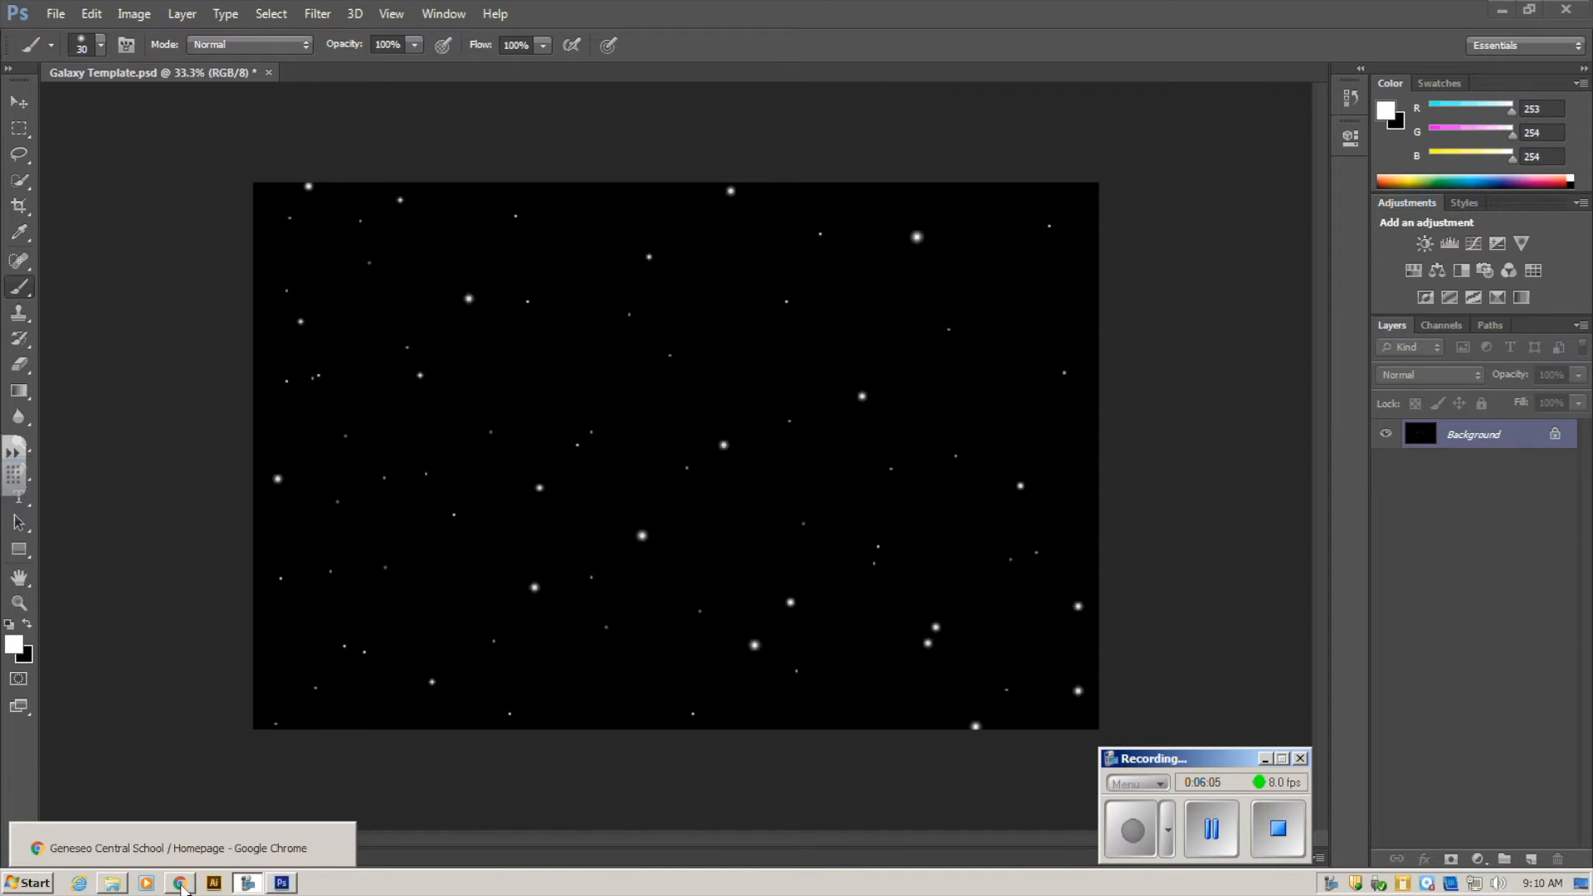
left_click(178, 848)
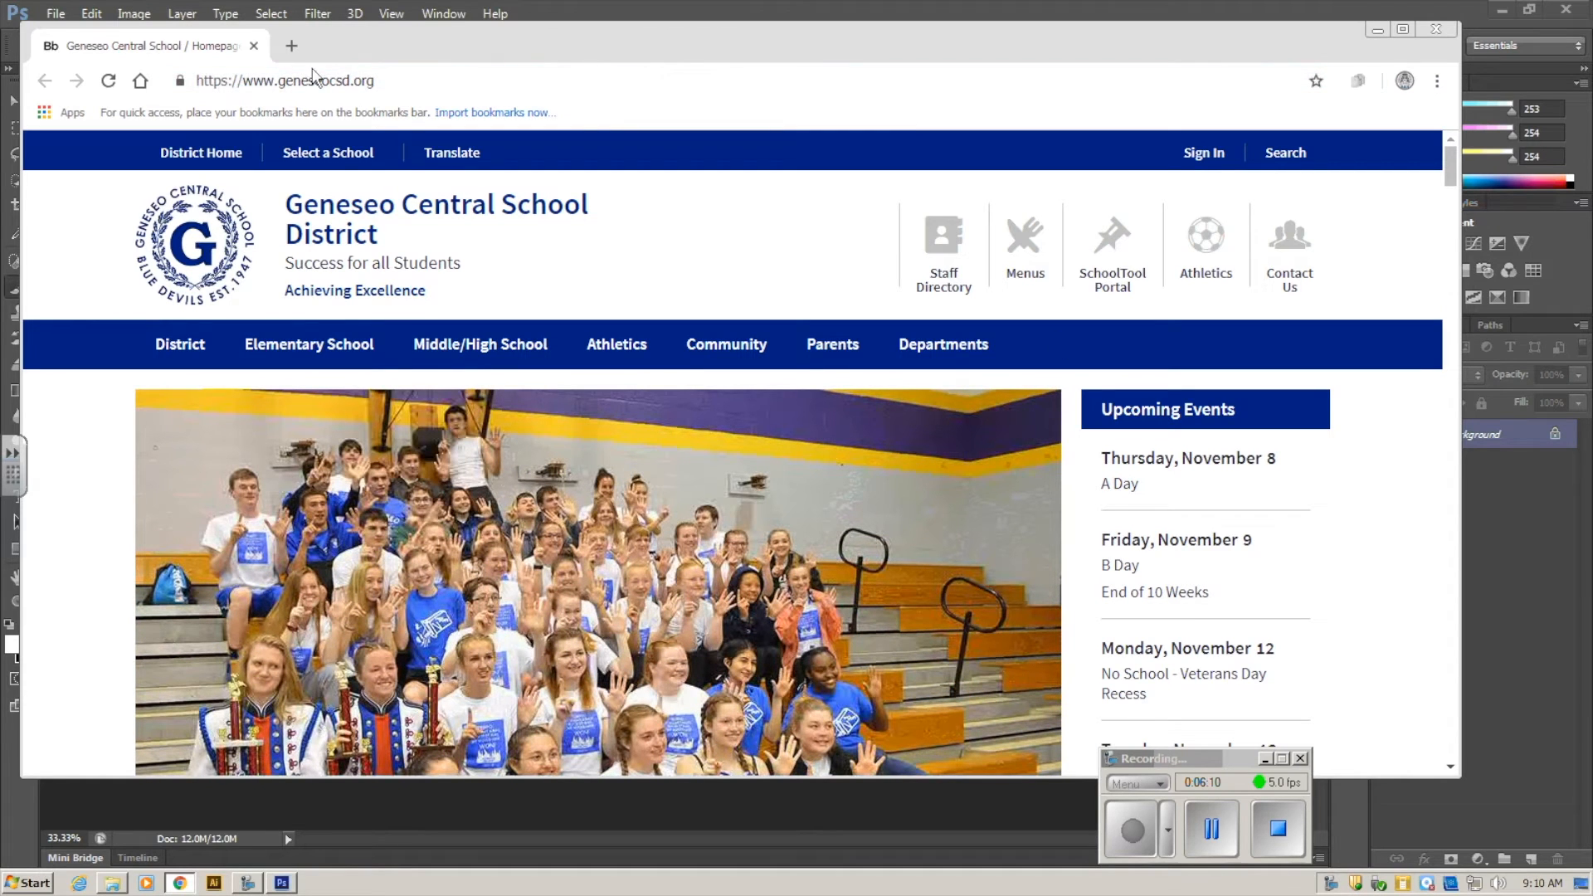
left_click_drag(638, 46, 701, 88)
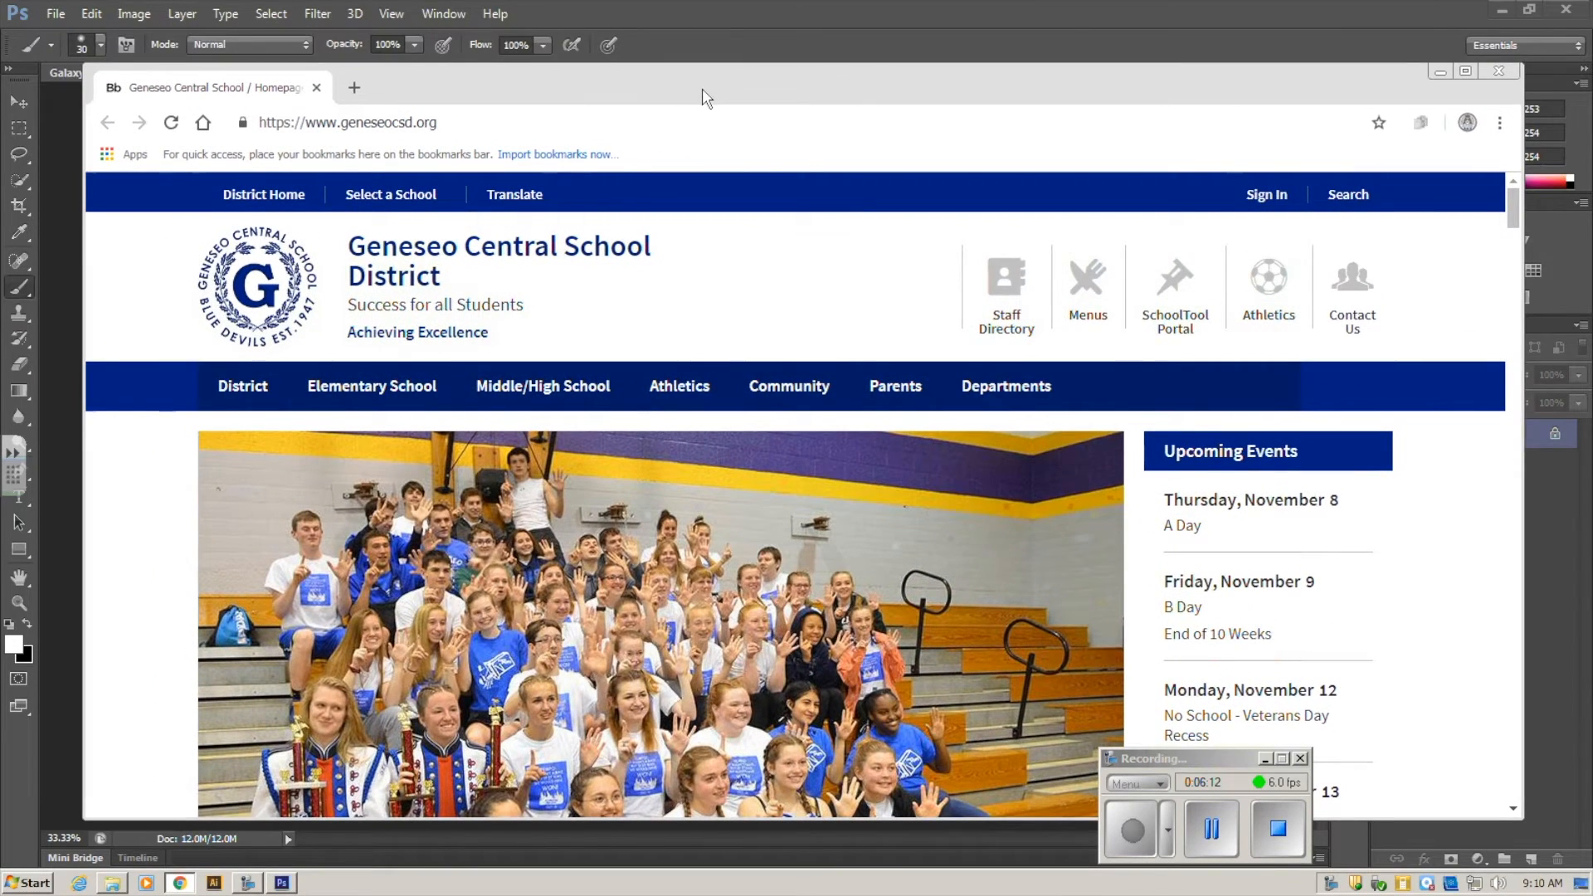
left_click_drag(920, 81, 905, 27)
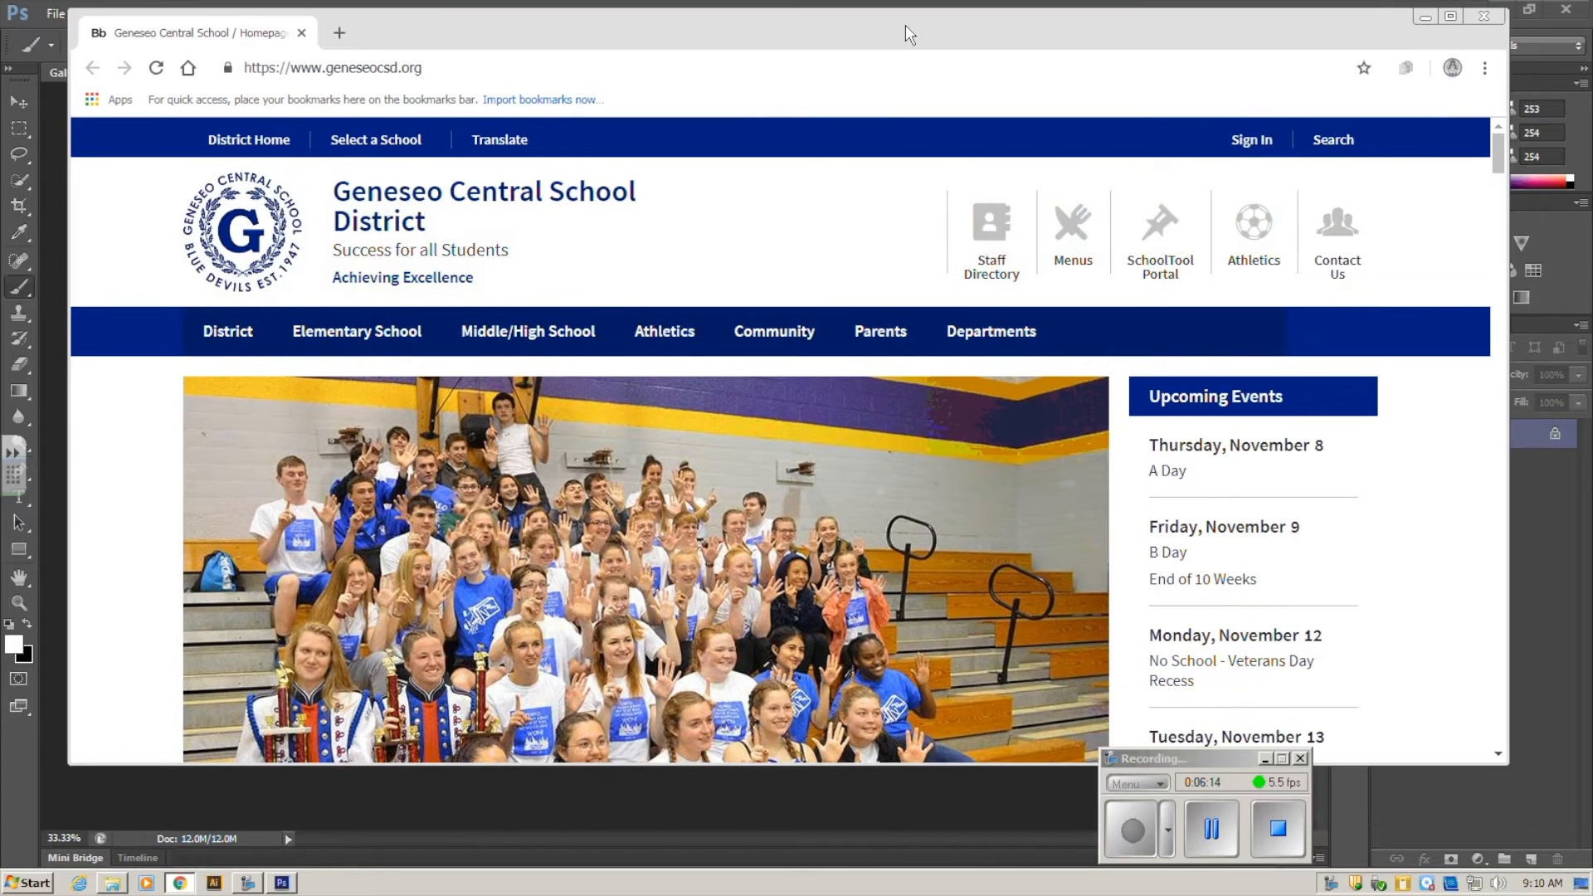
left_click(443, 73)
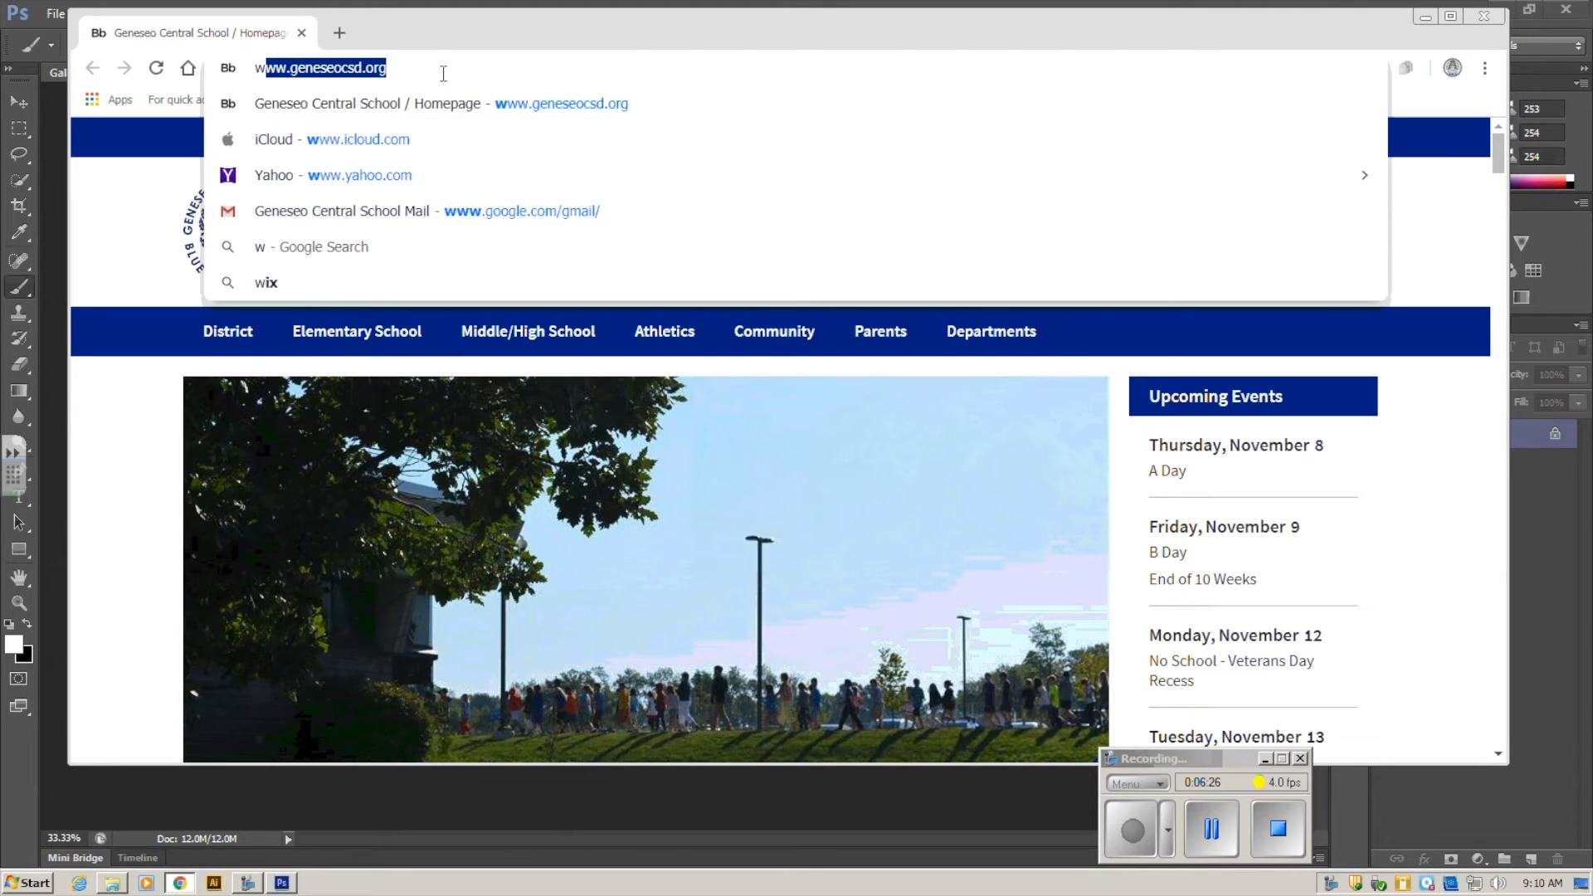
type("wispy")
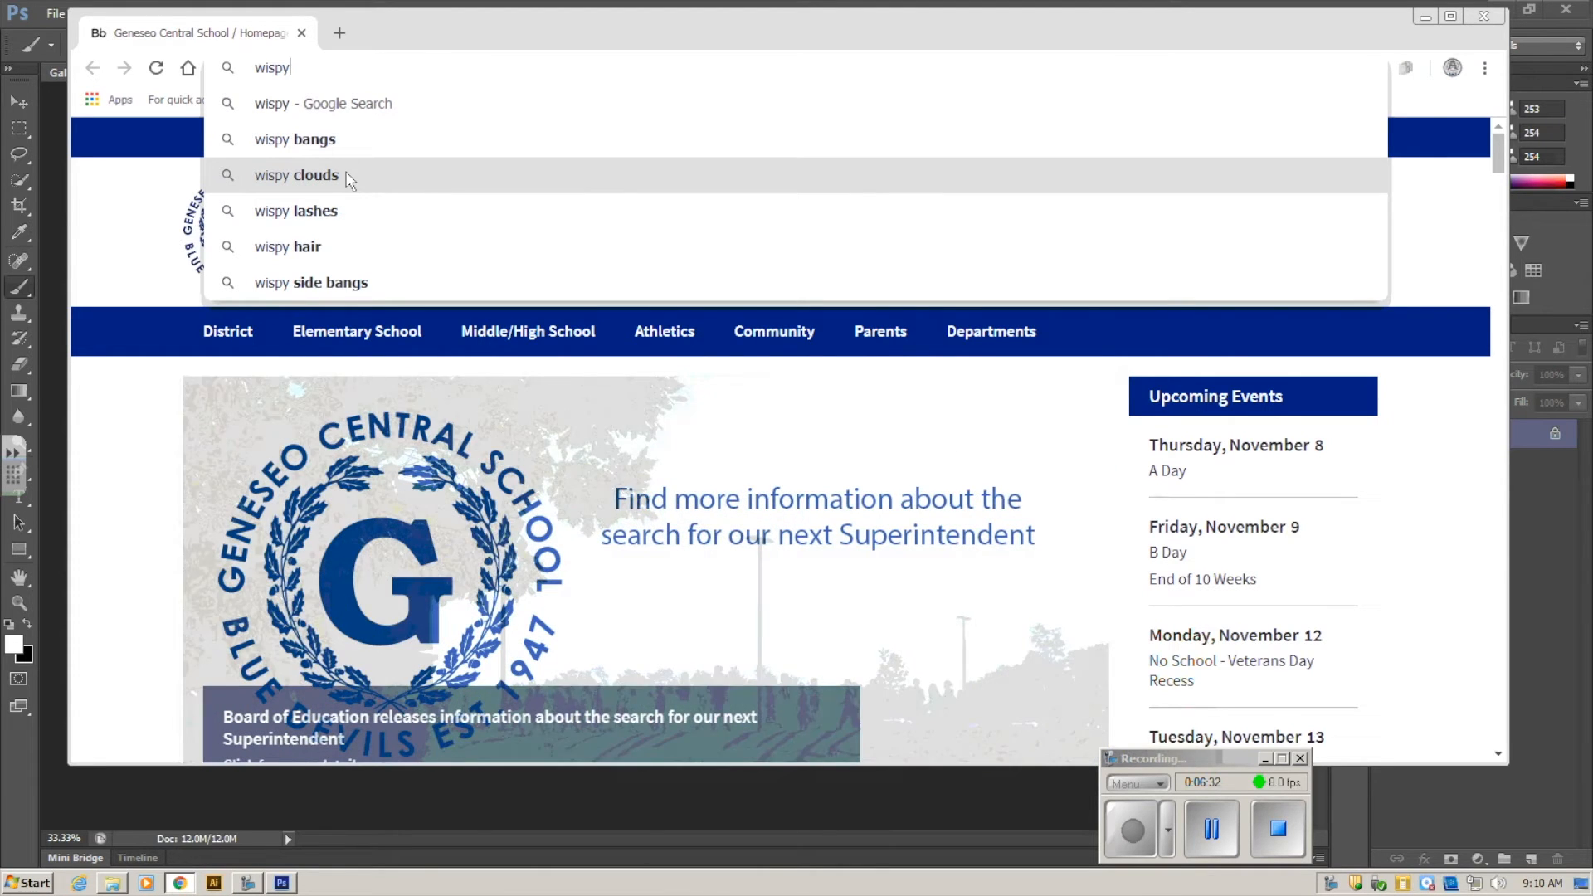
left_click(349, 175)
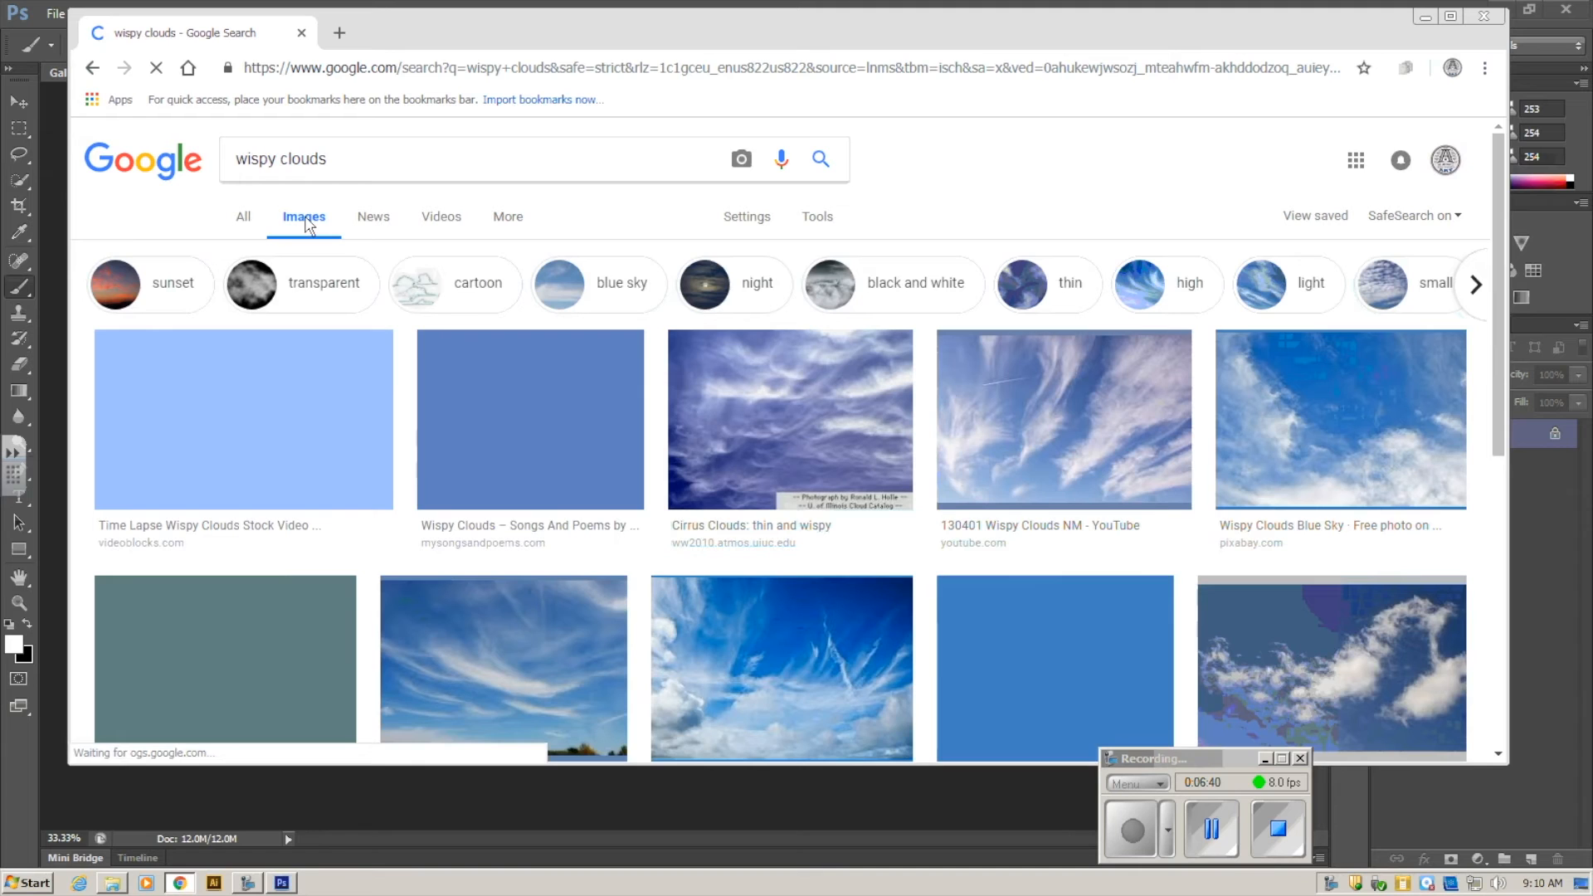
- Browse the cloud image results, open "Cirrus Clouds: thin and wispy", and copy the image
scroll(651, 462, "down", 3)
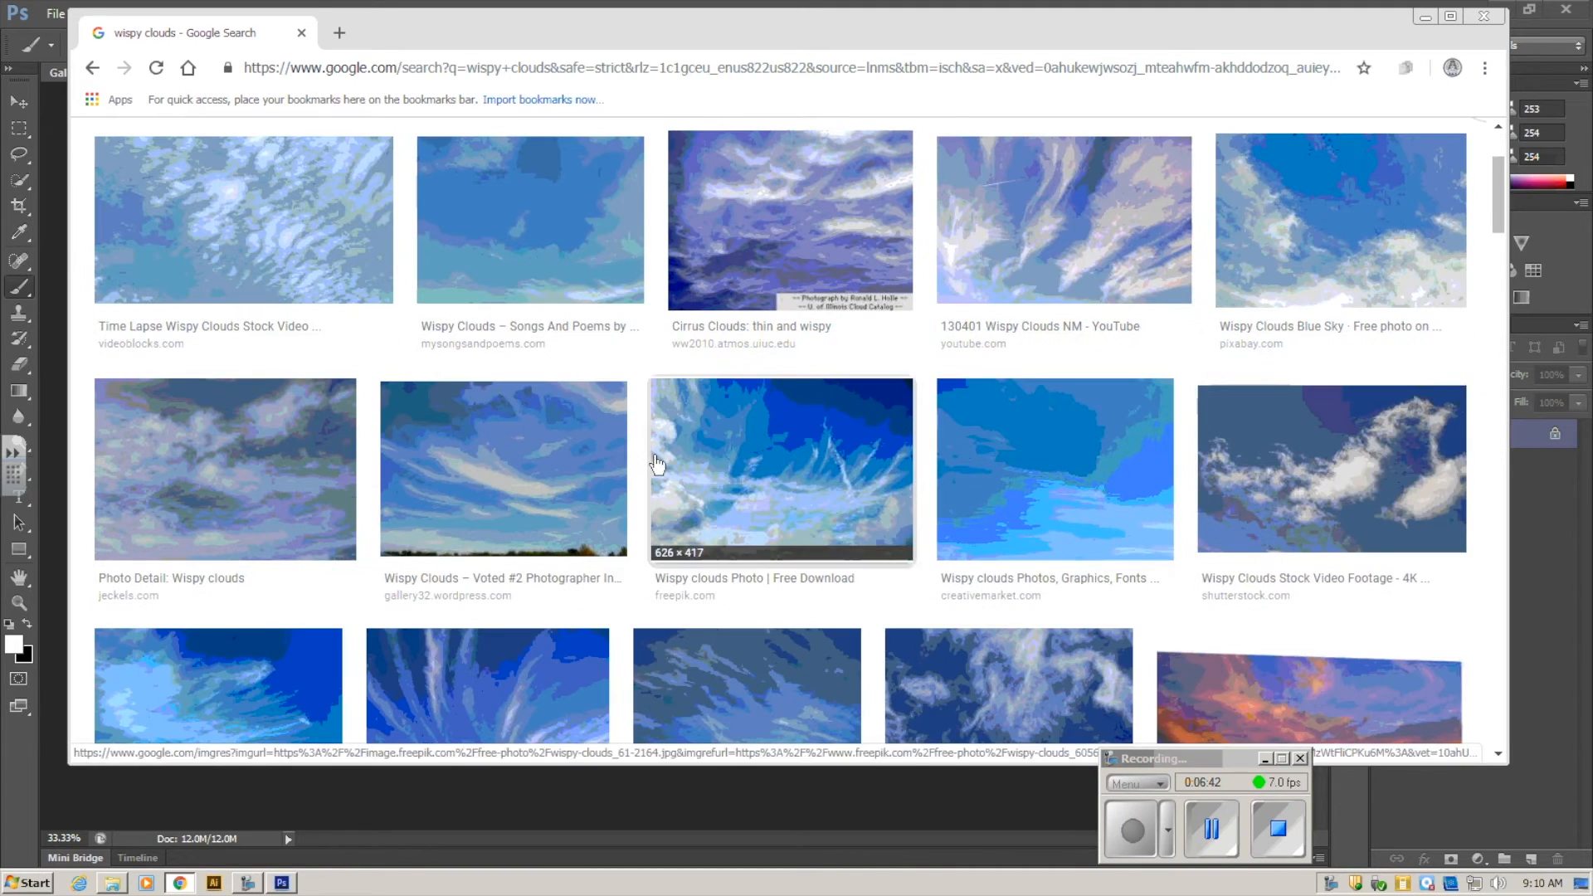
scroll(589, 506, "down", 1)
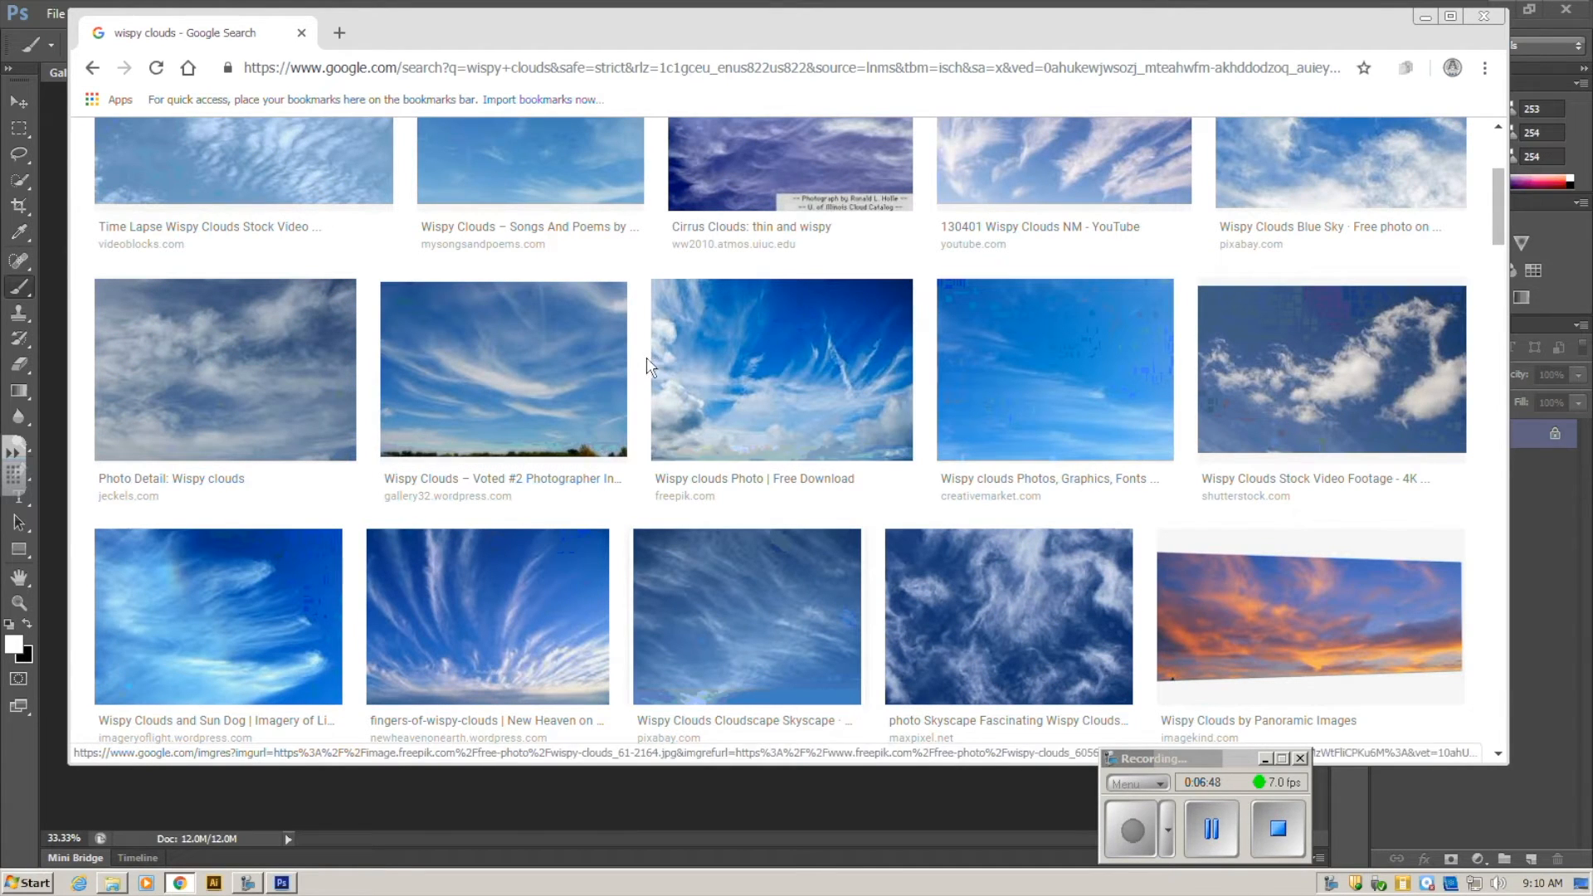
scroll(670, 381, "down", 1)
scroll(671, 381, "down", 2)
scroll(706, 407, "up", 5)
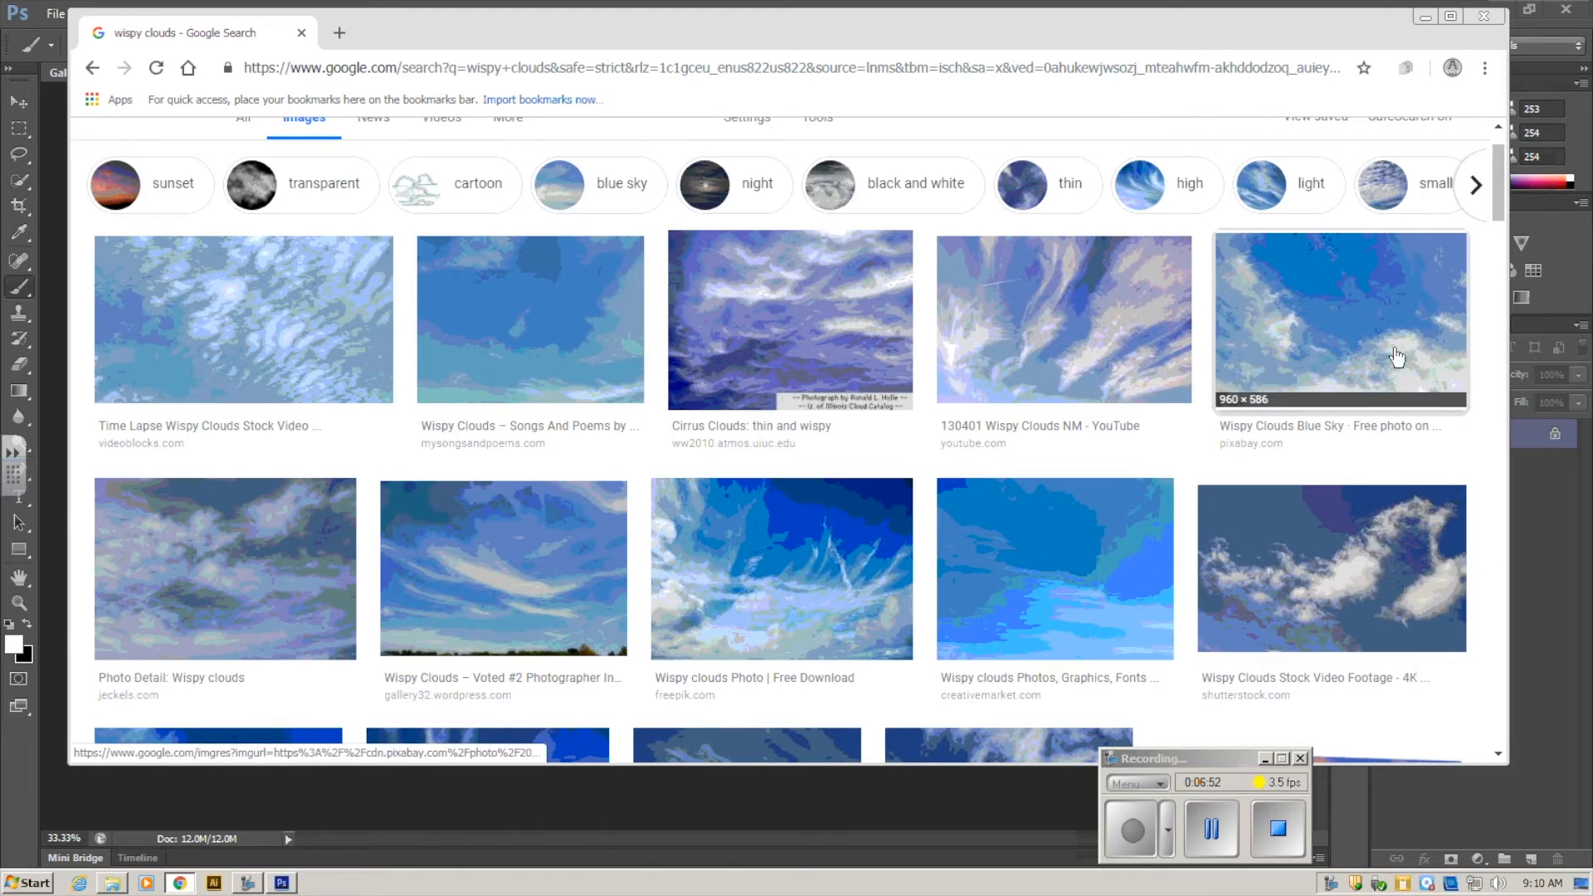
left_click(862, 313)
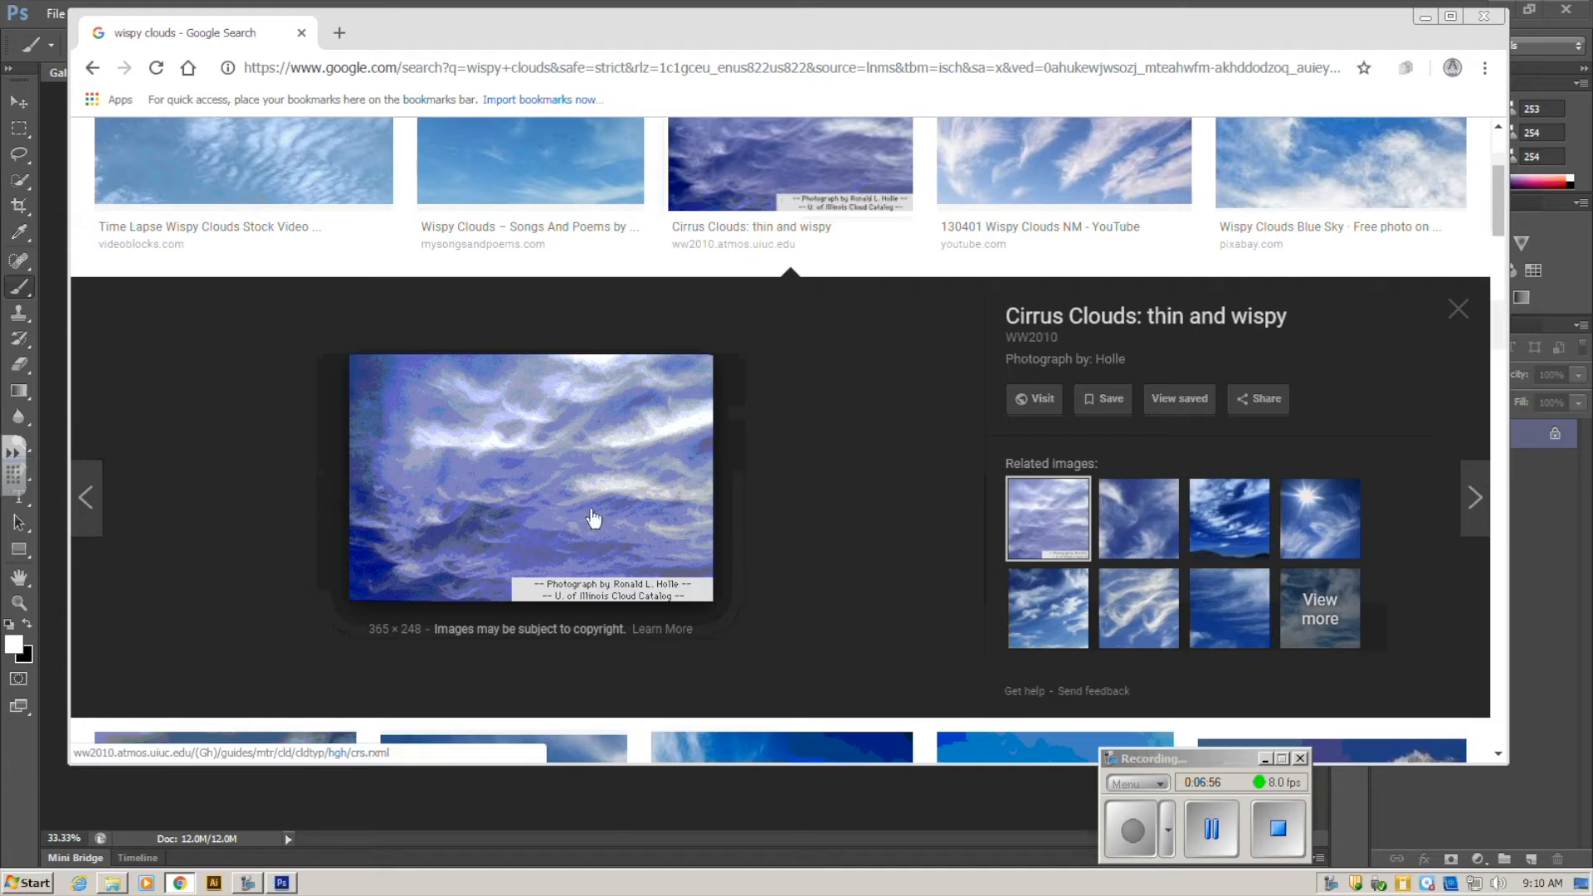
right_click(540, 470)
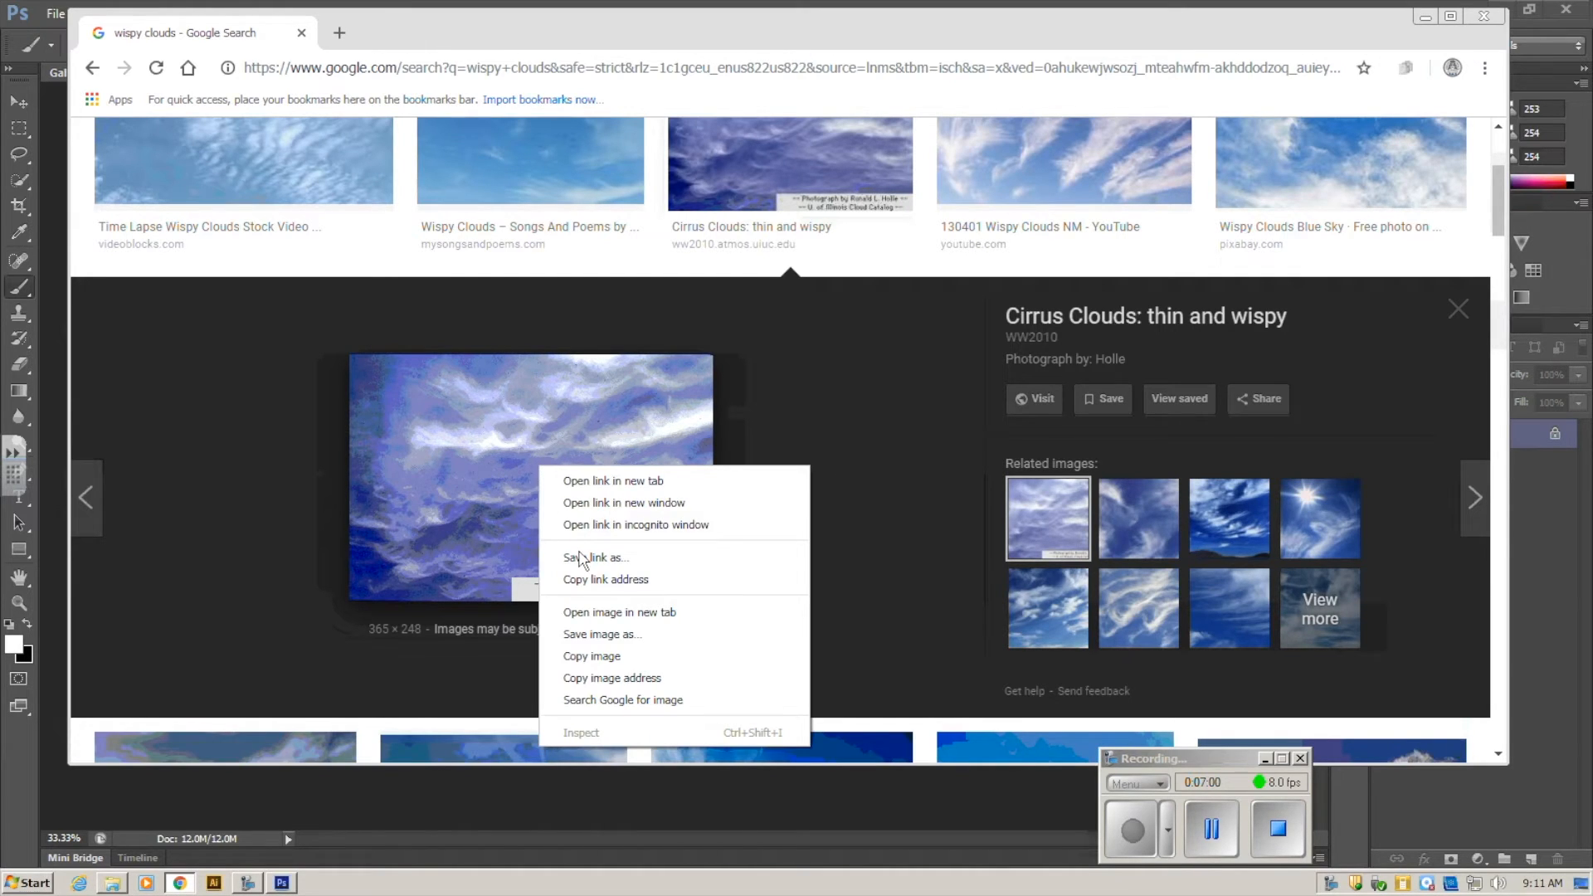
left_click(621, 657)
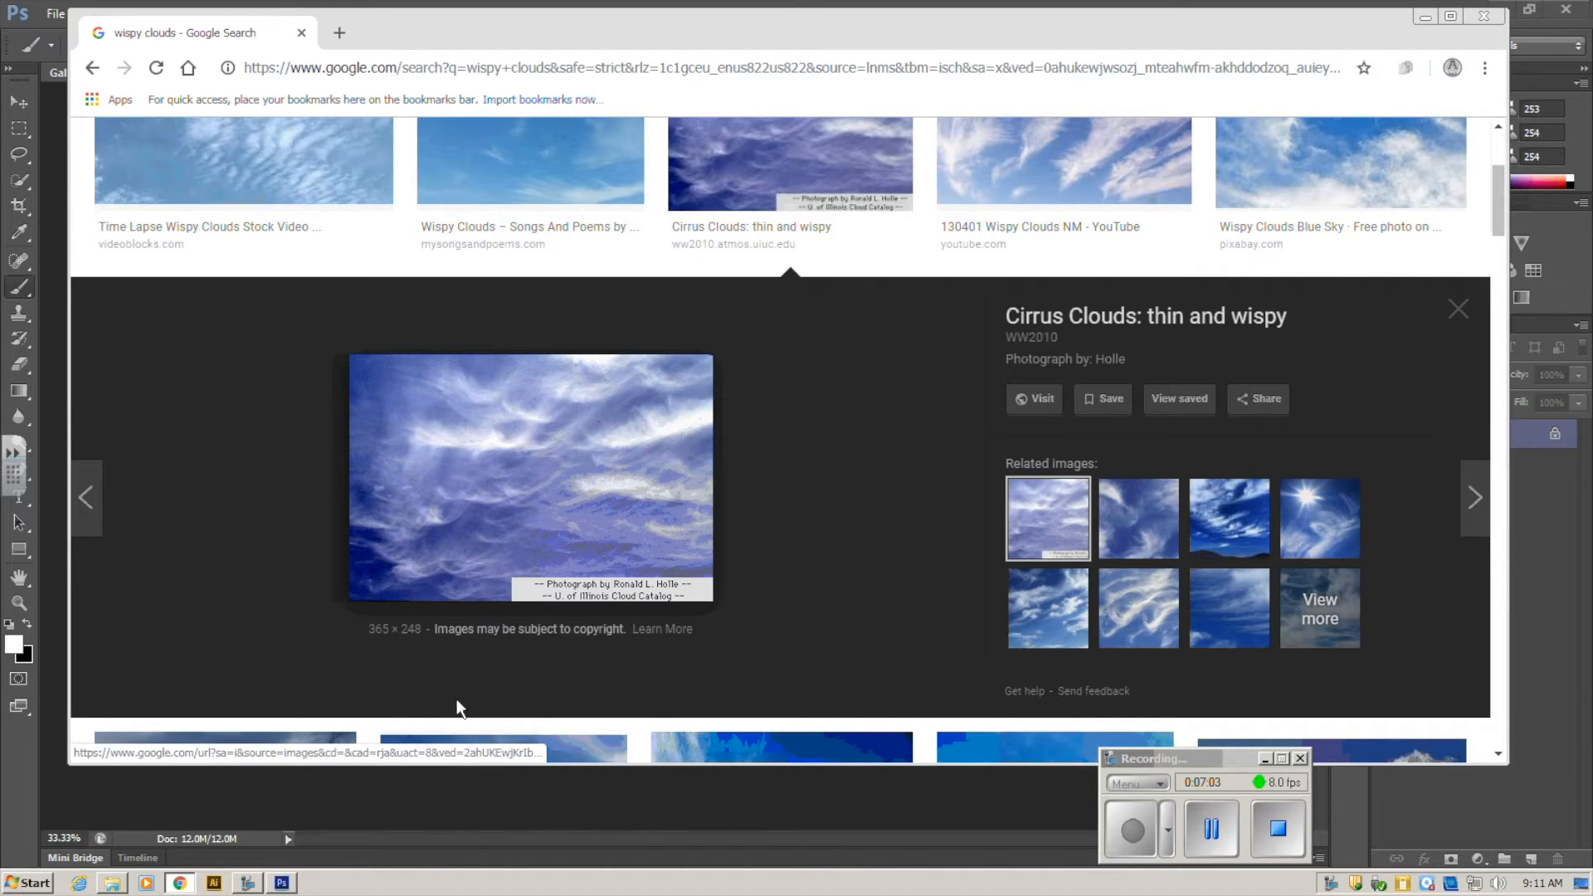
- Switch to Photoshop, paste the copied cloud image into the Galaxy Template, and move it slightly up and to the left
left_click(541, 839)
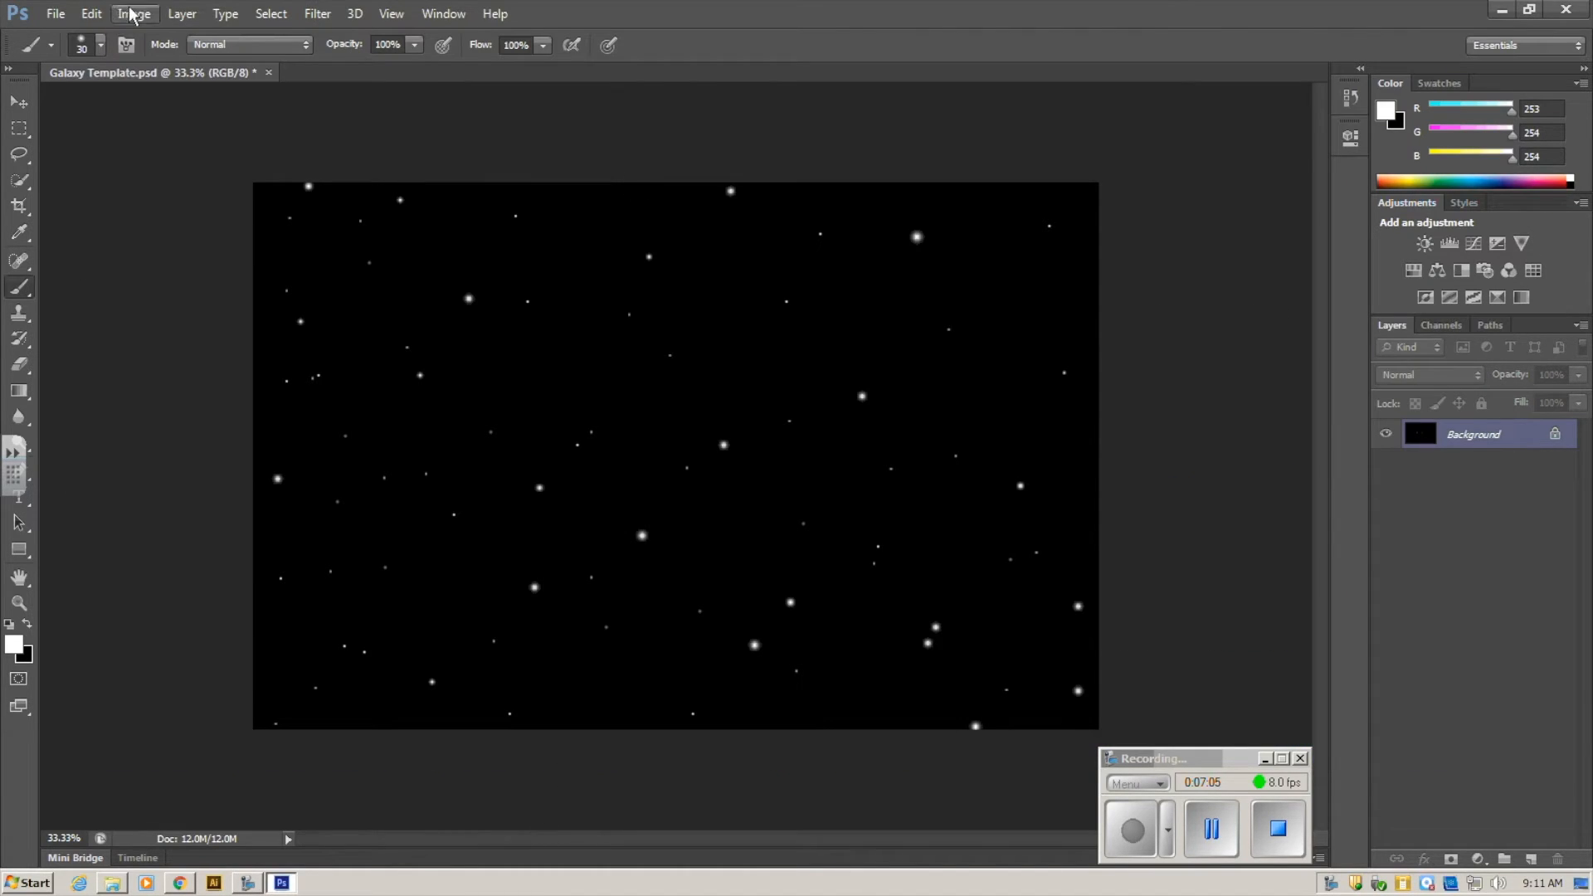
left_click(91, 14)
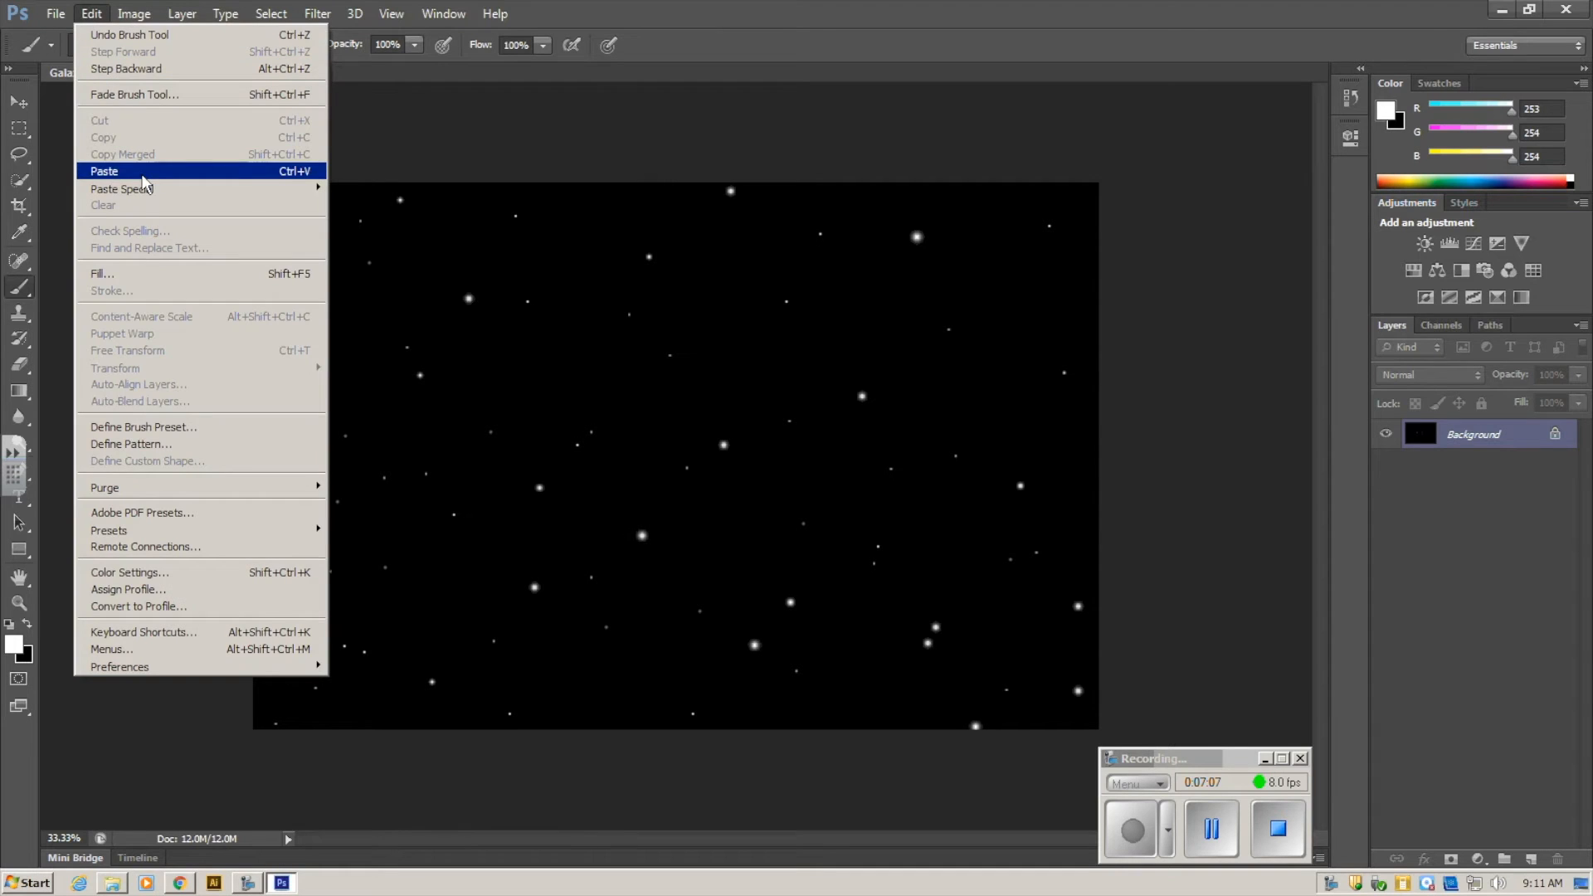
left_click(143, 171)
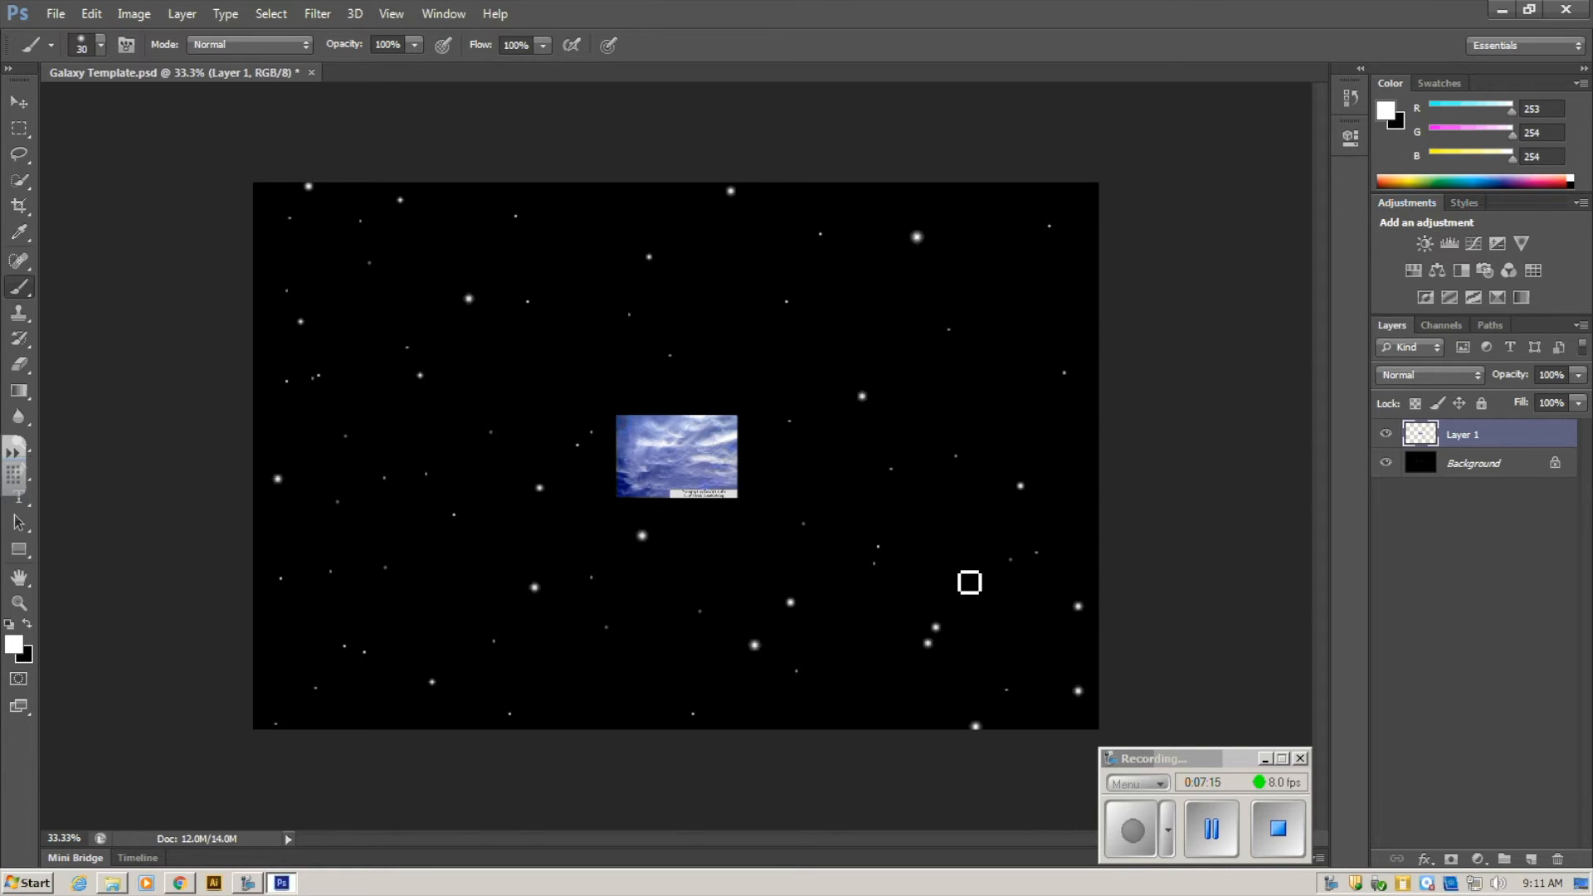
left_click(15, 105)
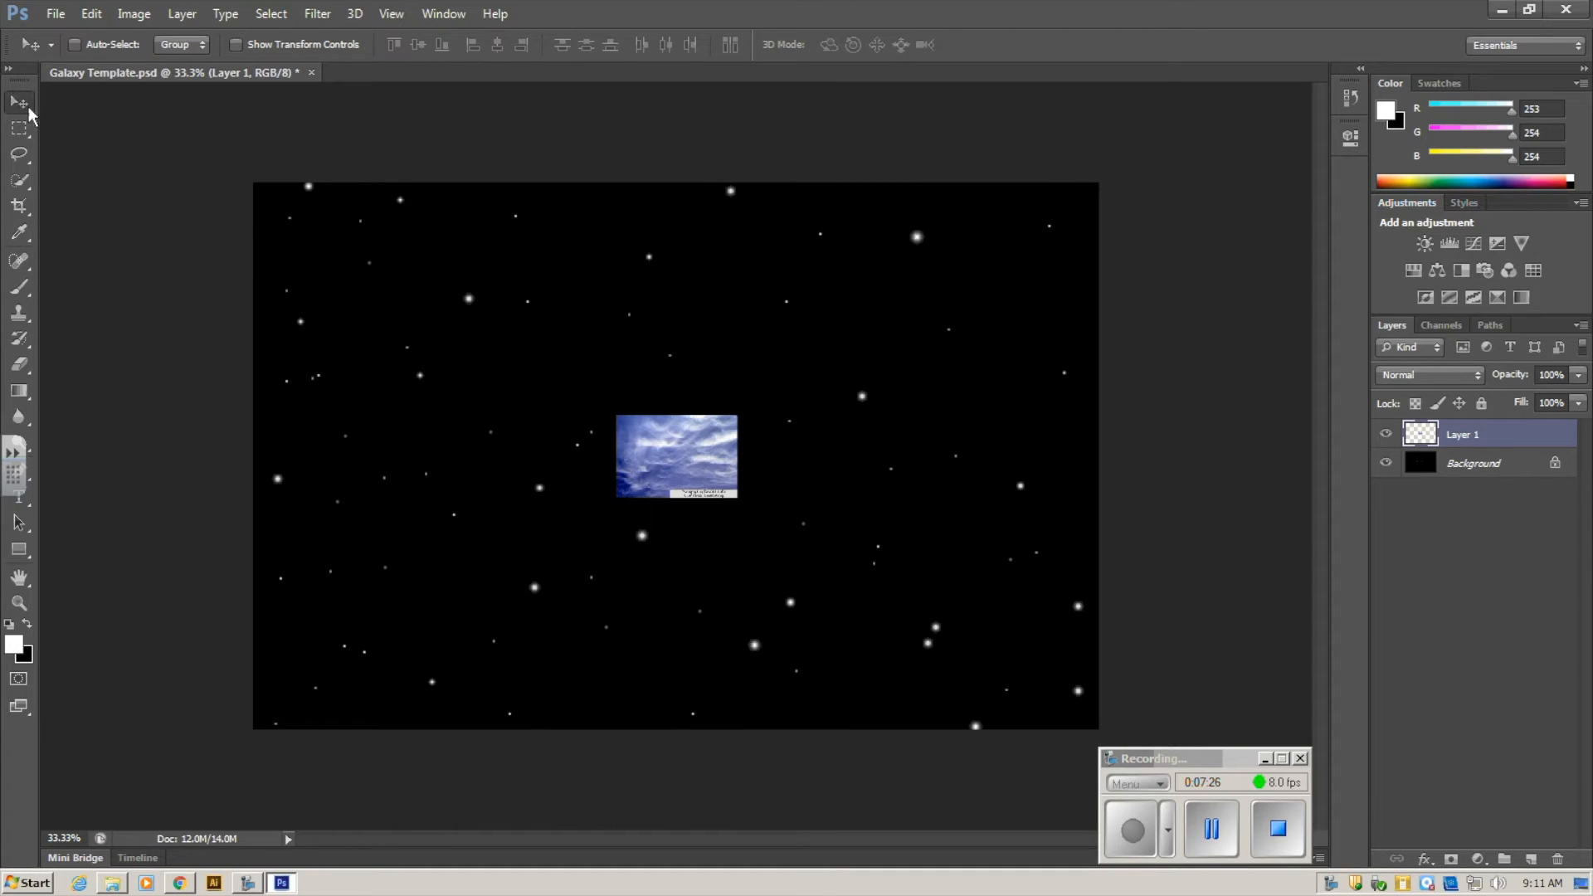
left_click_drag(685, 459, 646, 453)
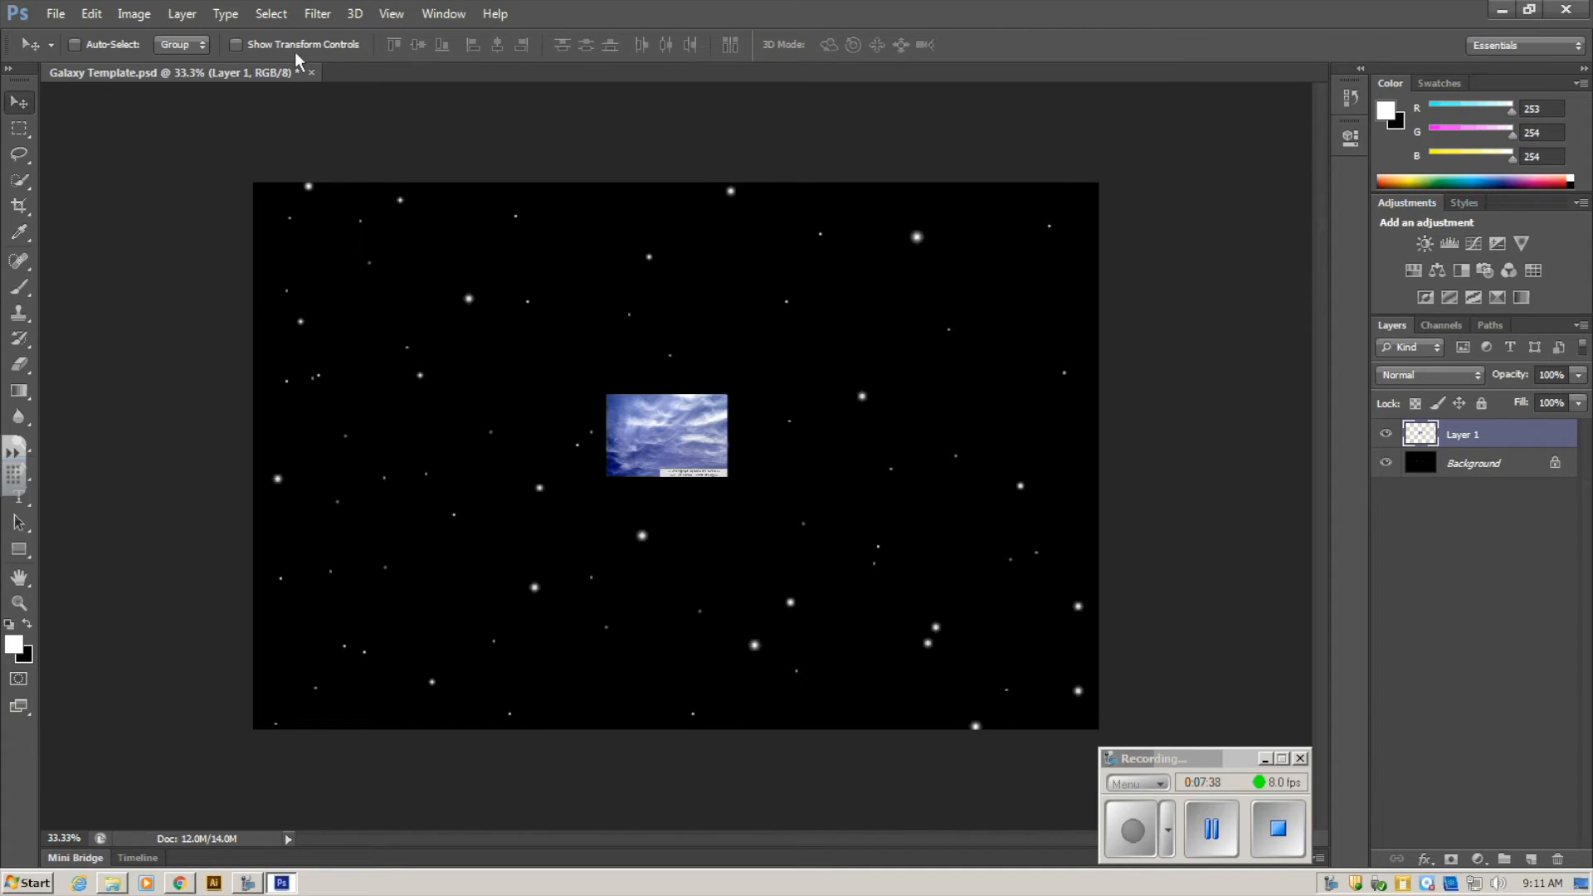
- Enable transform controls and auto-selection for the Move tool, with auto-selection set to Layer
left_click(235, 44)
left_click(74, 44)
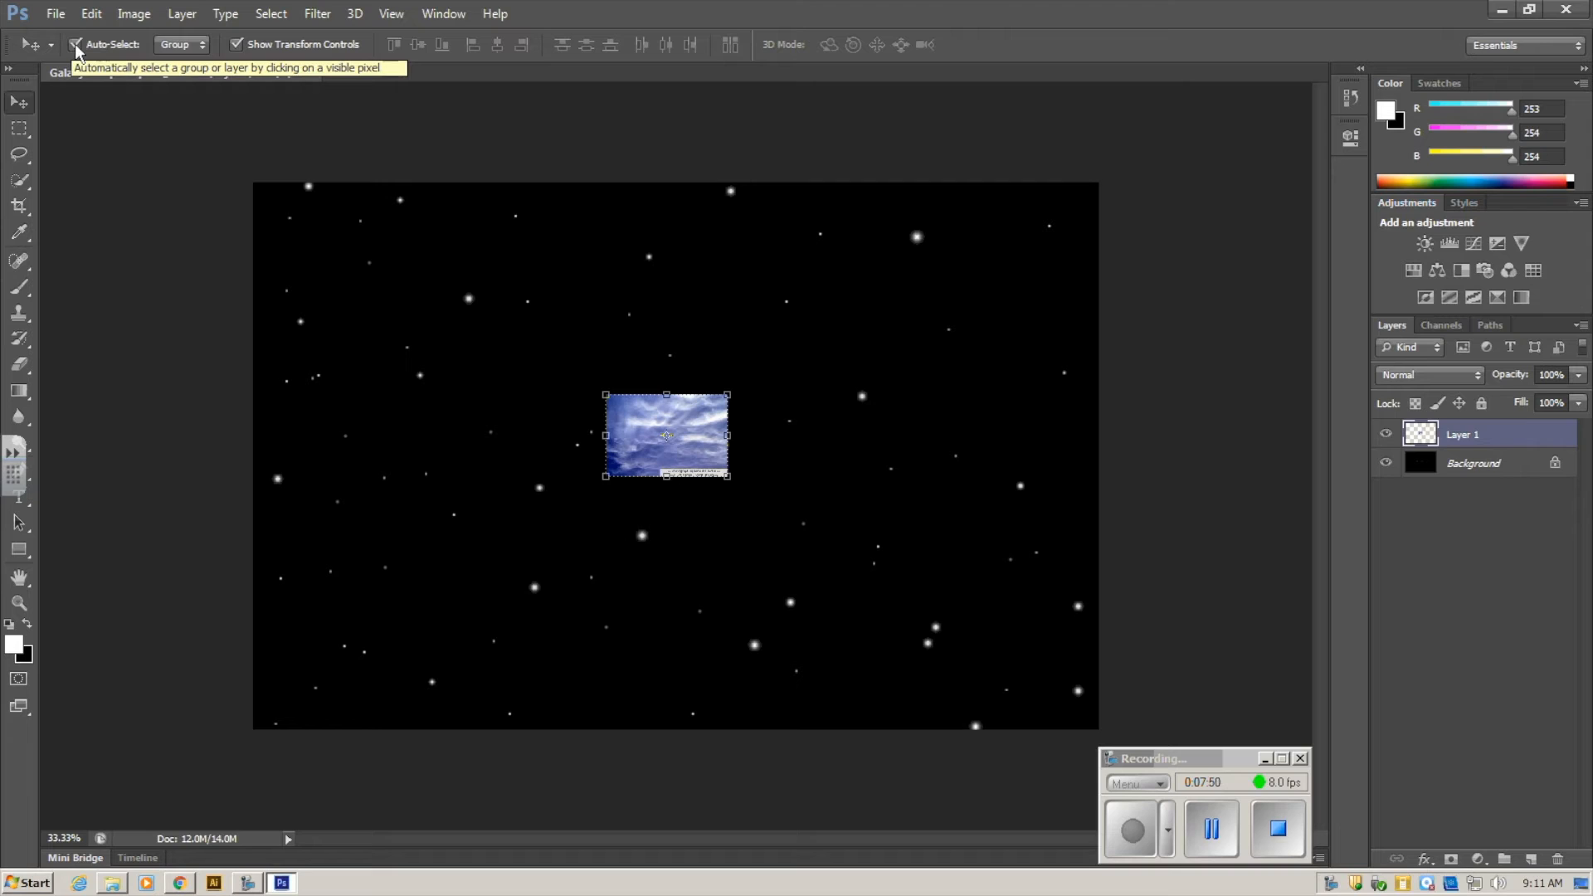
left_click(166, 44)
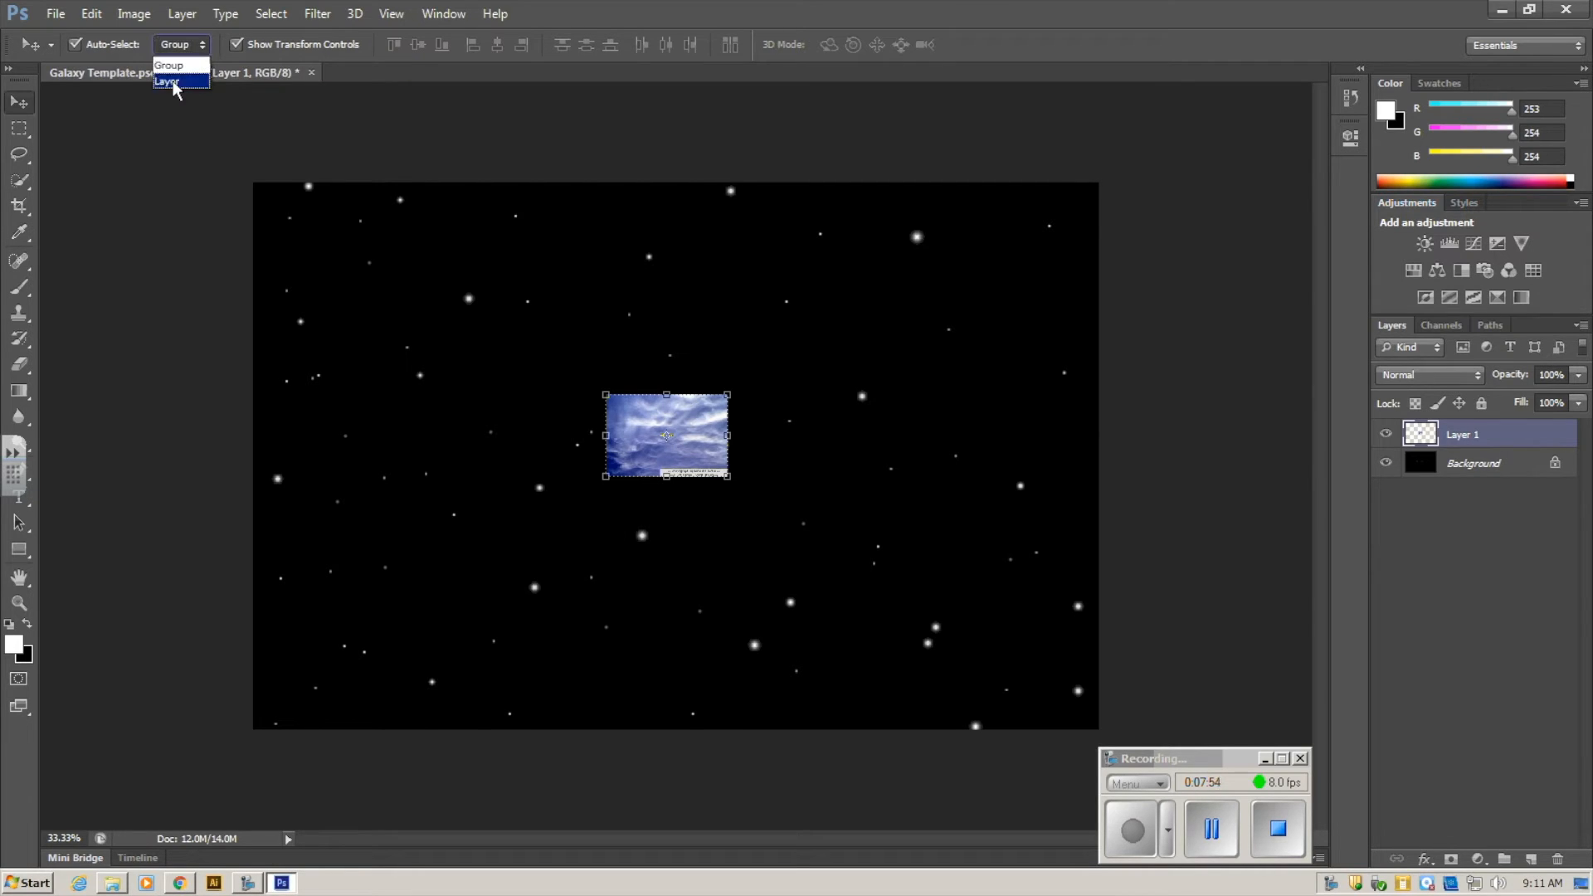
left_click(76, 42)
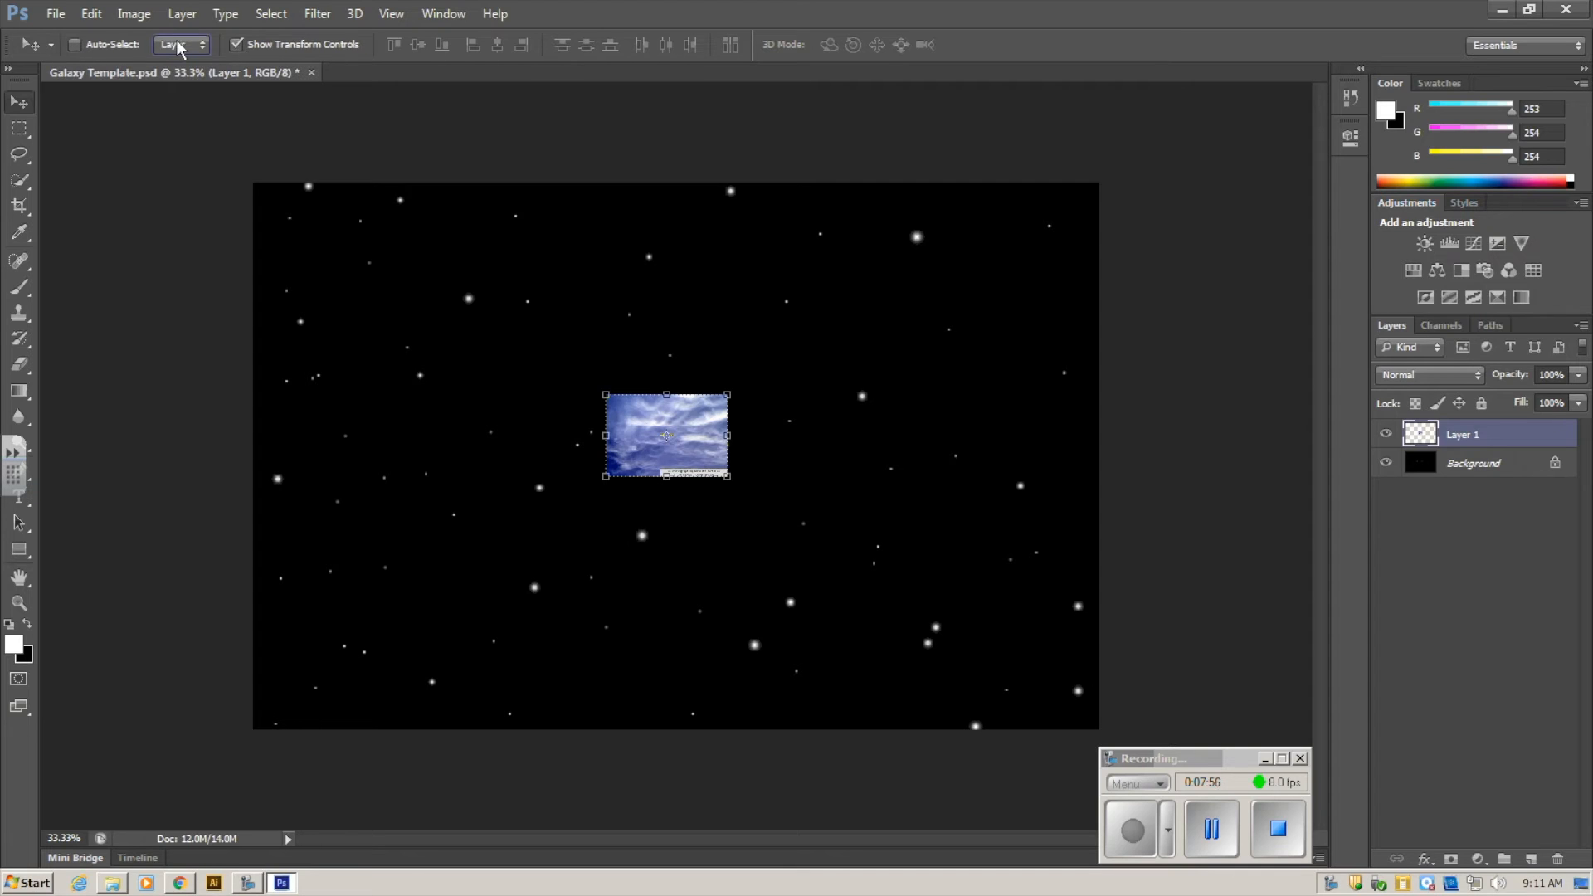
left_click(233, 41)
left_click(236, 46)
left_click_drag(728, 435, 1101, 433)
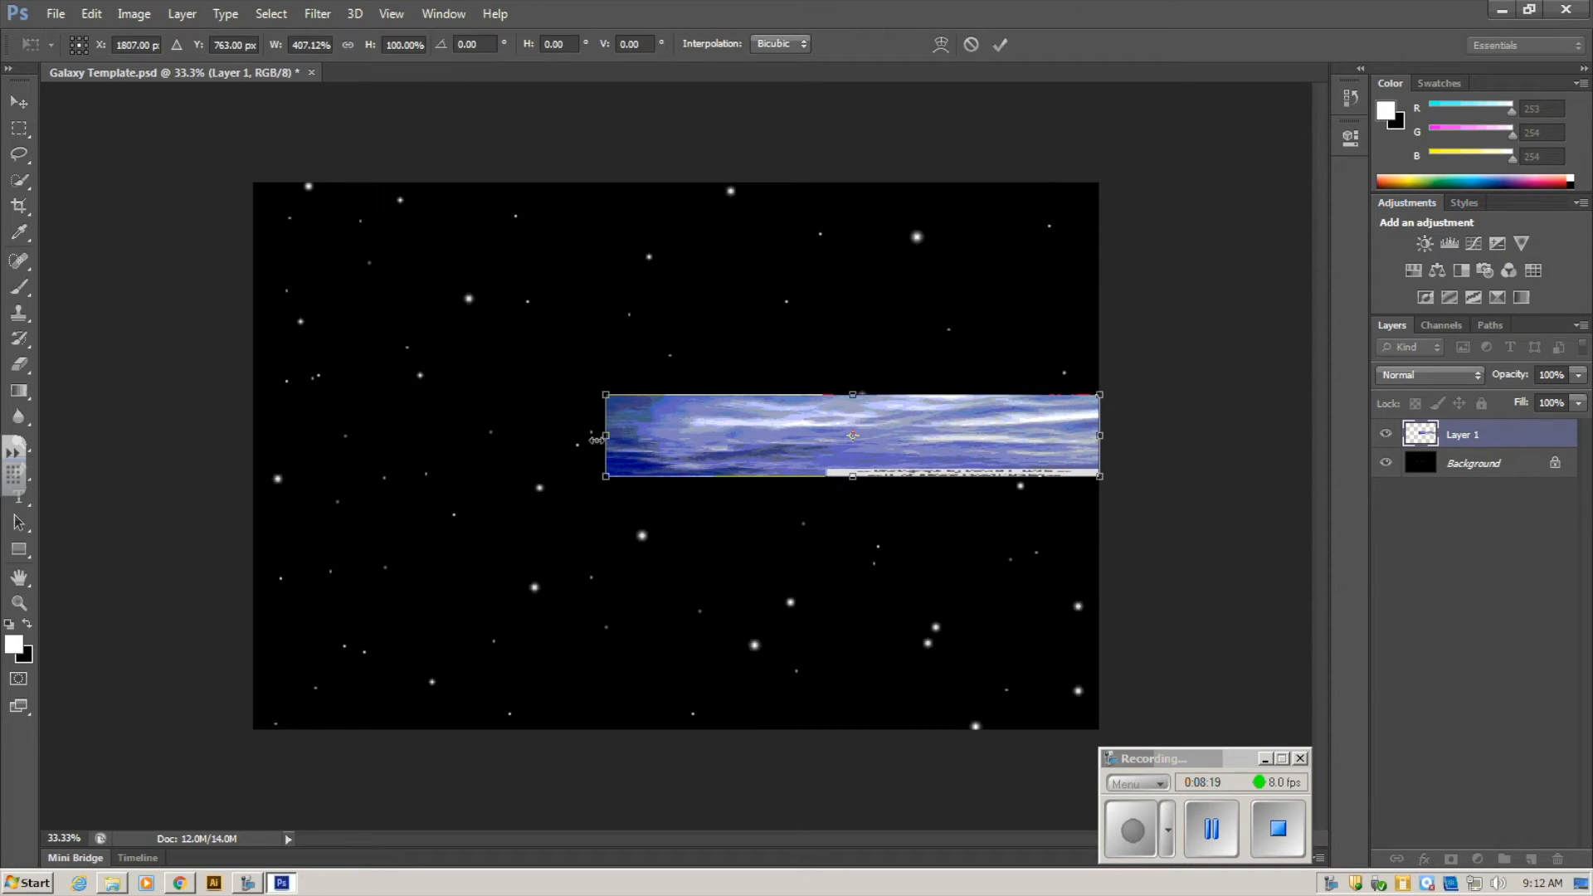
left_click_drag(597, 436, 205, 436)
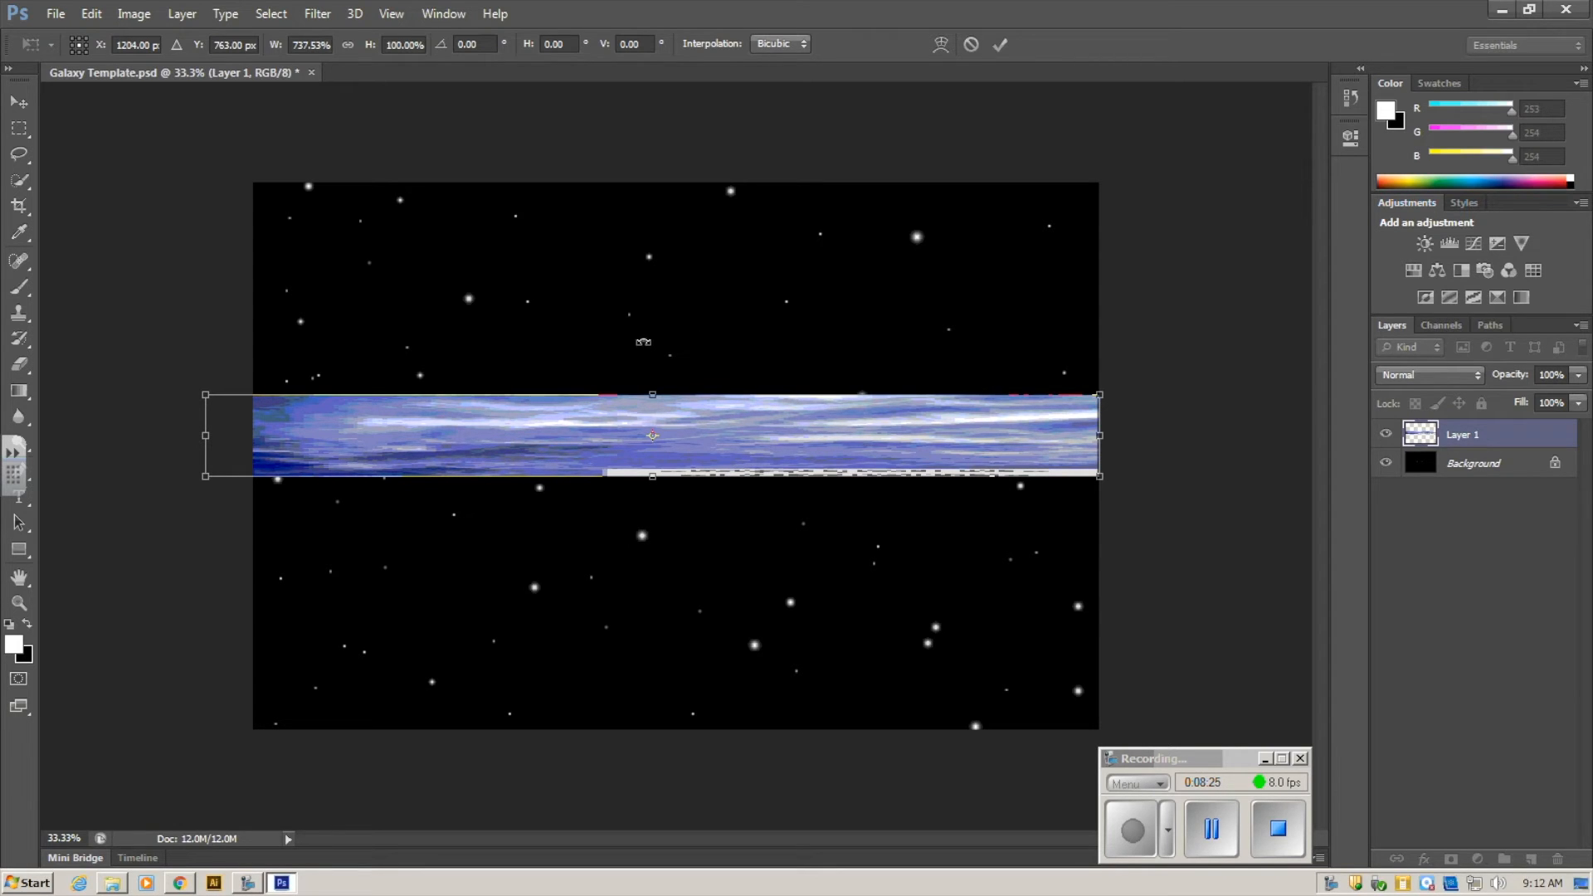
key("Return")
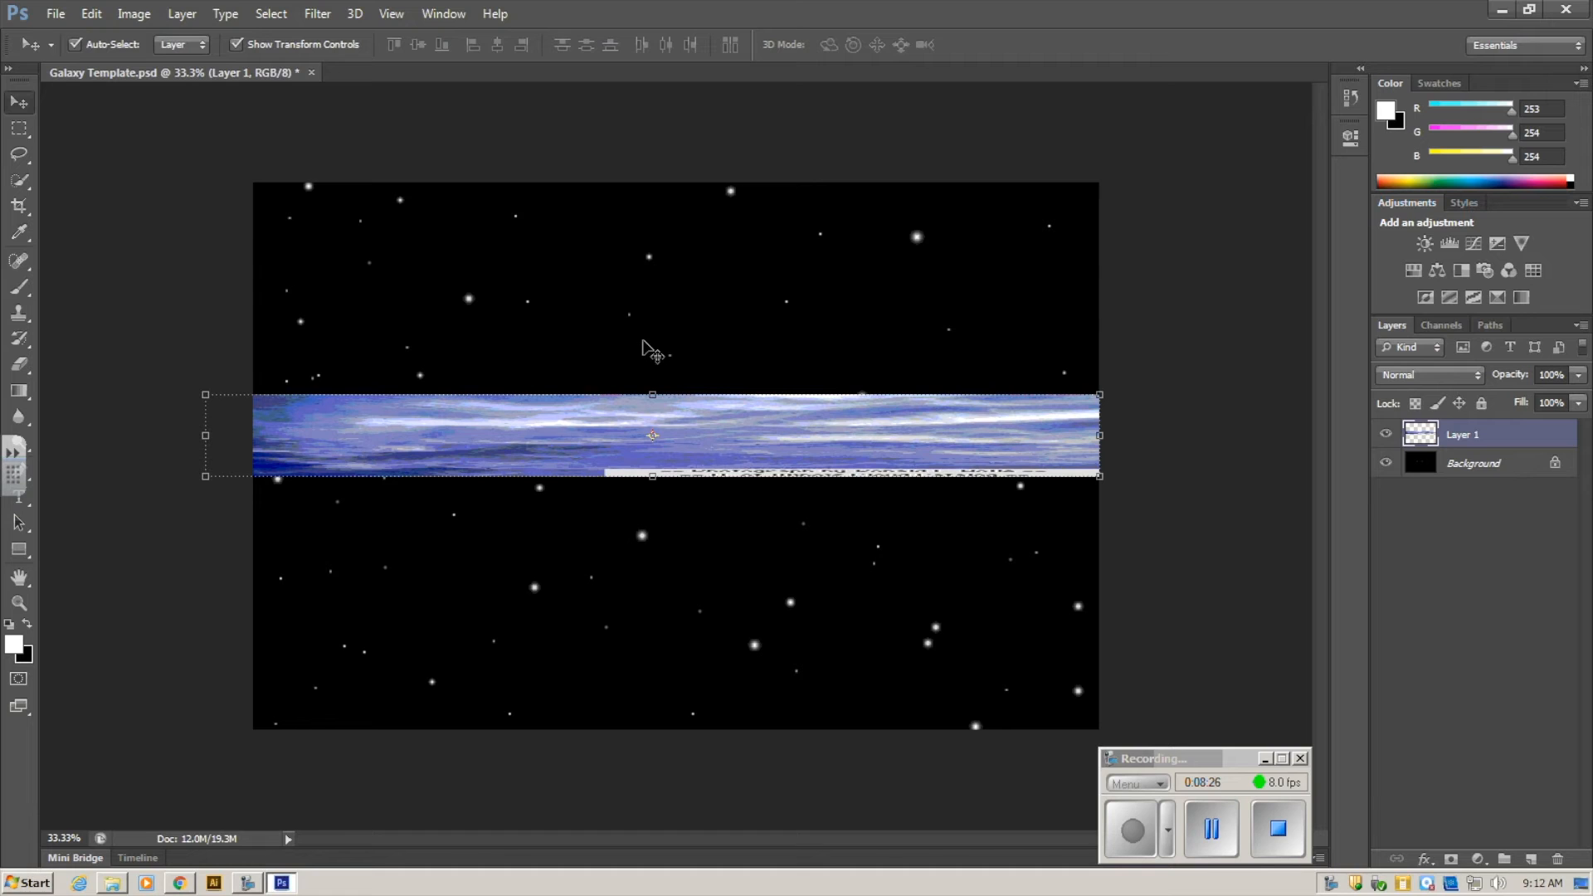
left_click(93, 17)
left_click(110, 67)
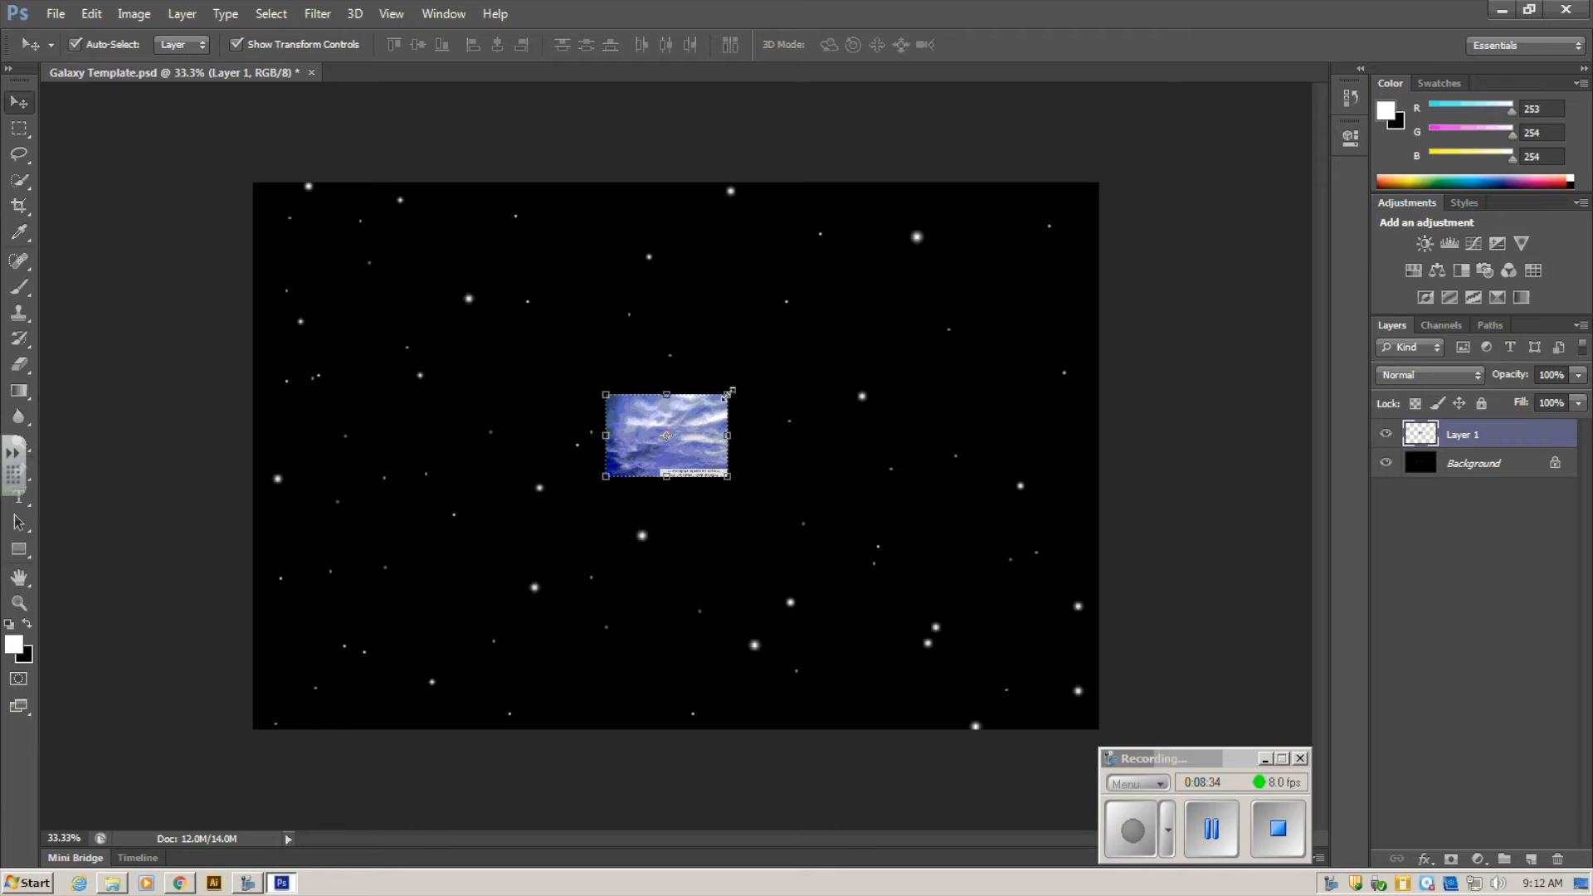
- Scale the cloud image proportionally to about 860% to cover the whole canvas, and move it slightly down and to the right
left_click_drag(729, 391, 1220, 204)
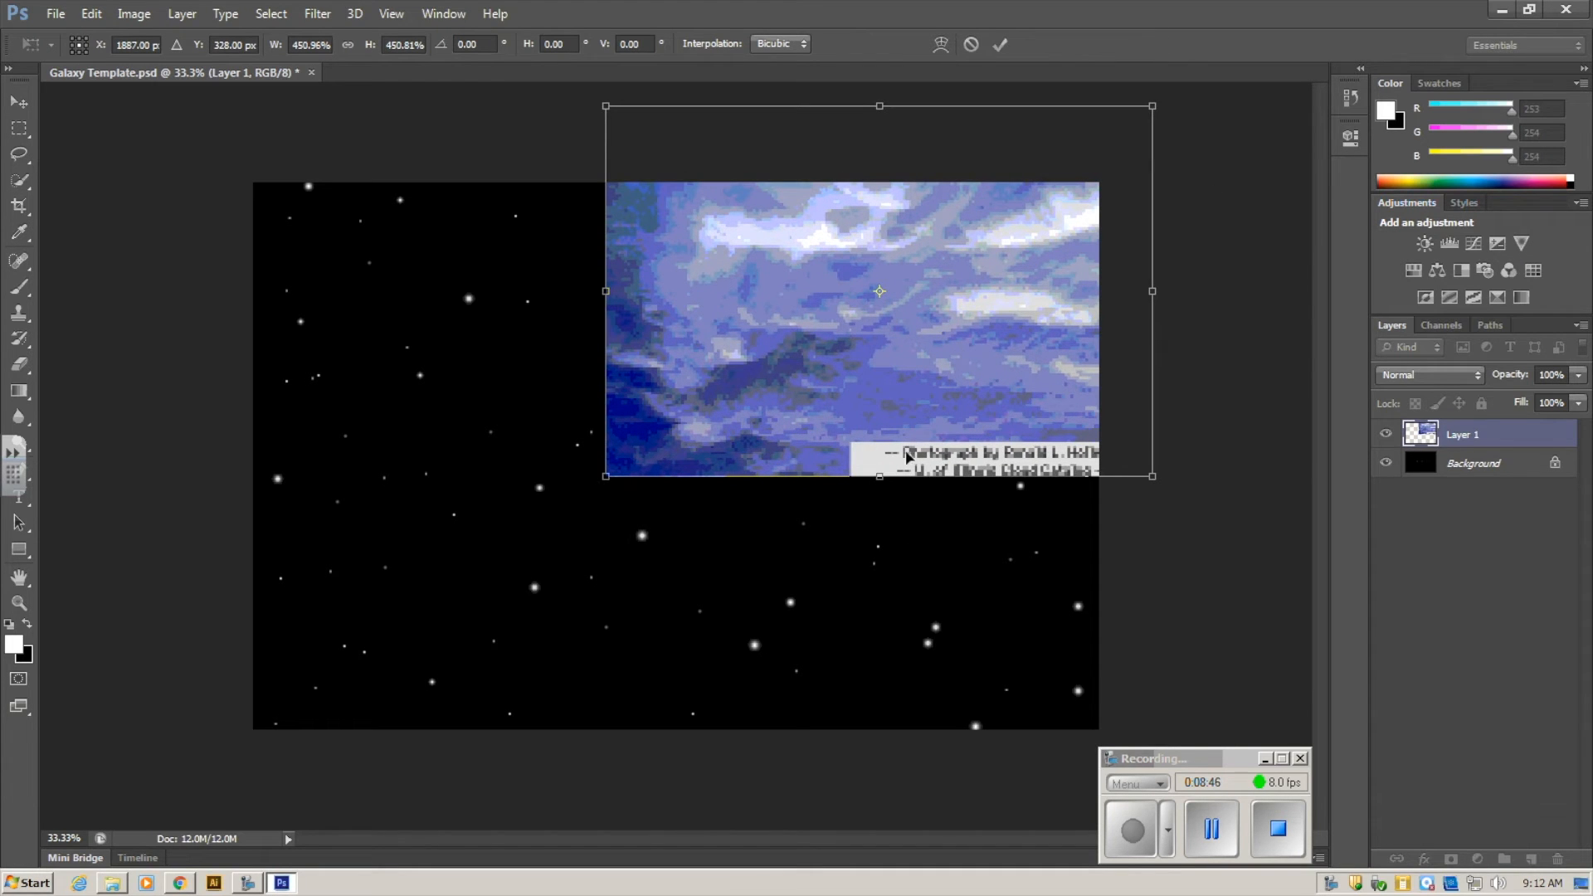
left_click_drag(608, 481, 124, 832)
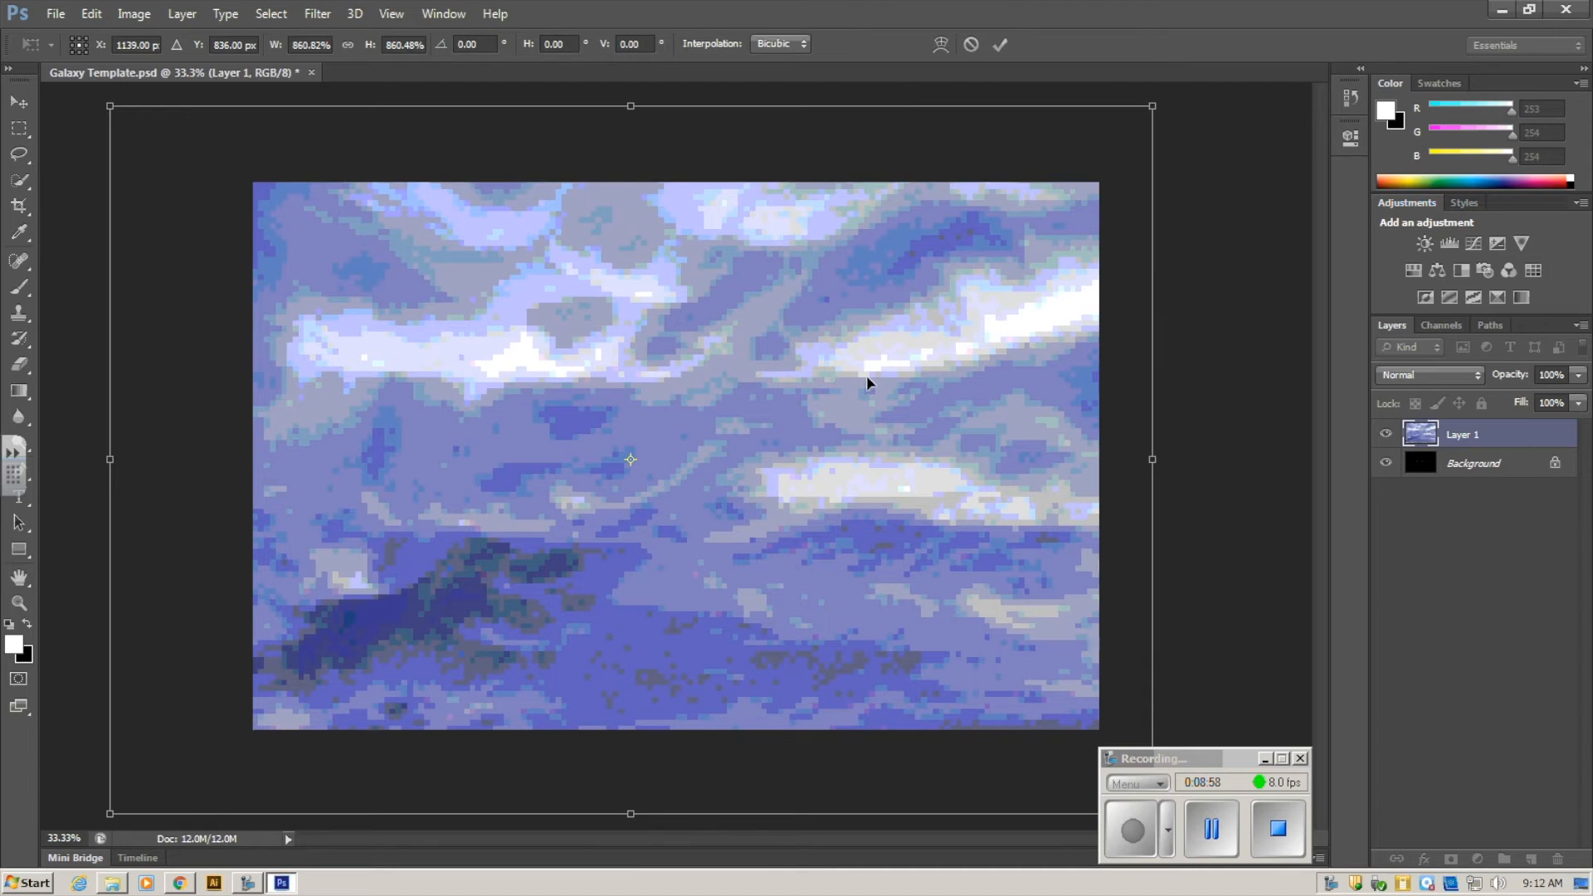
key("Return")
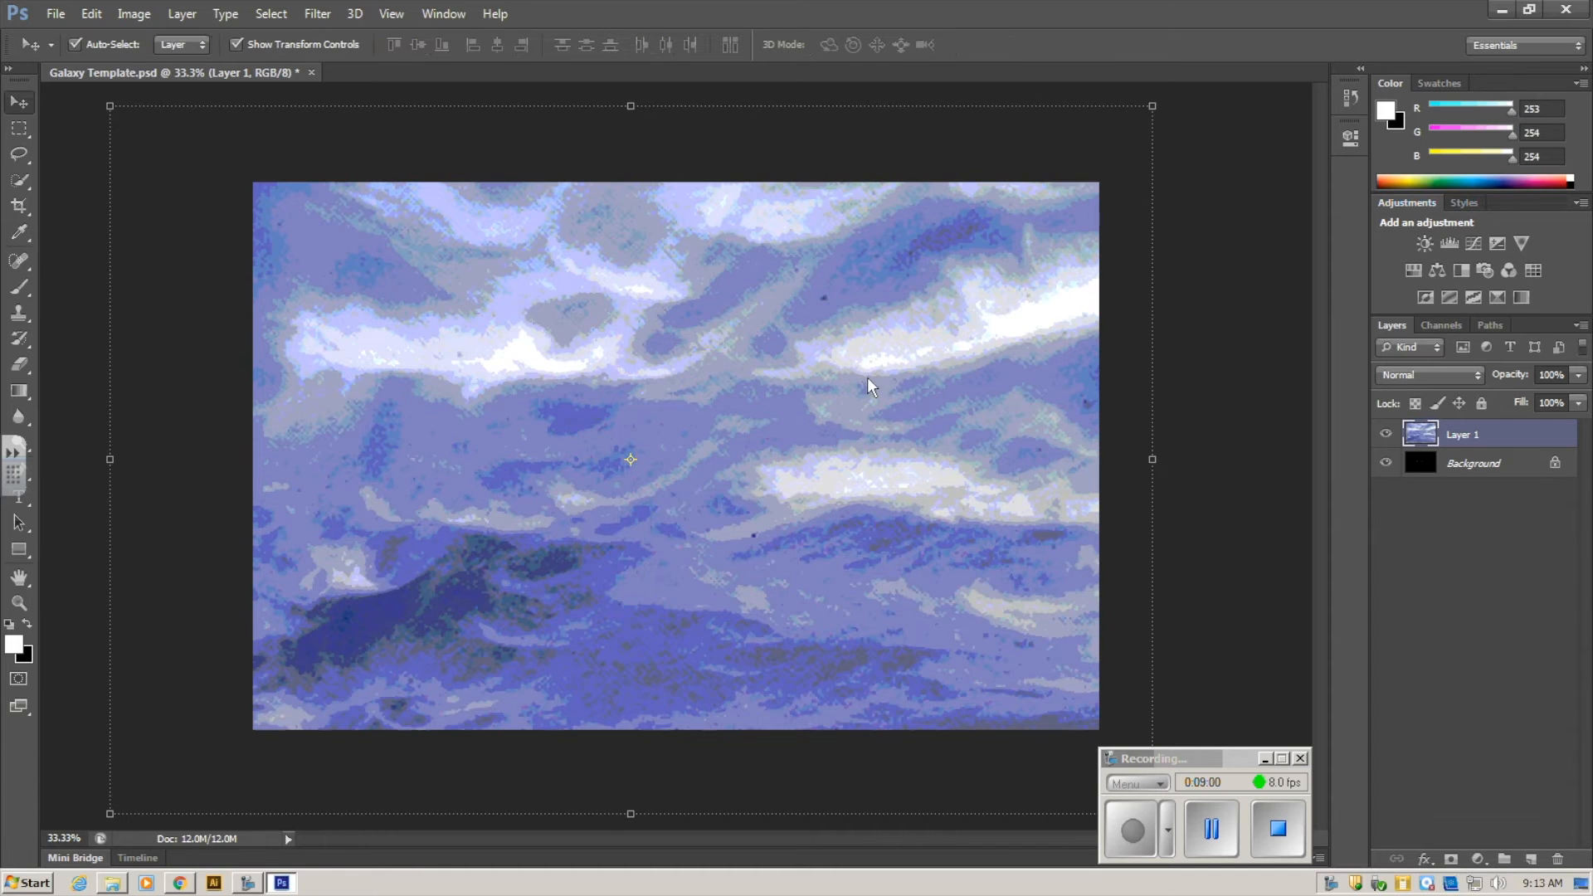
left_click_drag(826, 606, 839, 642)
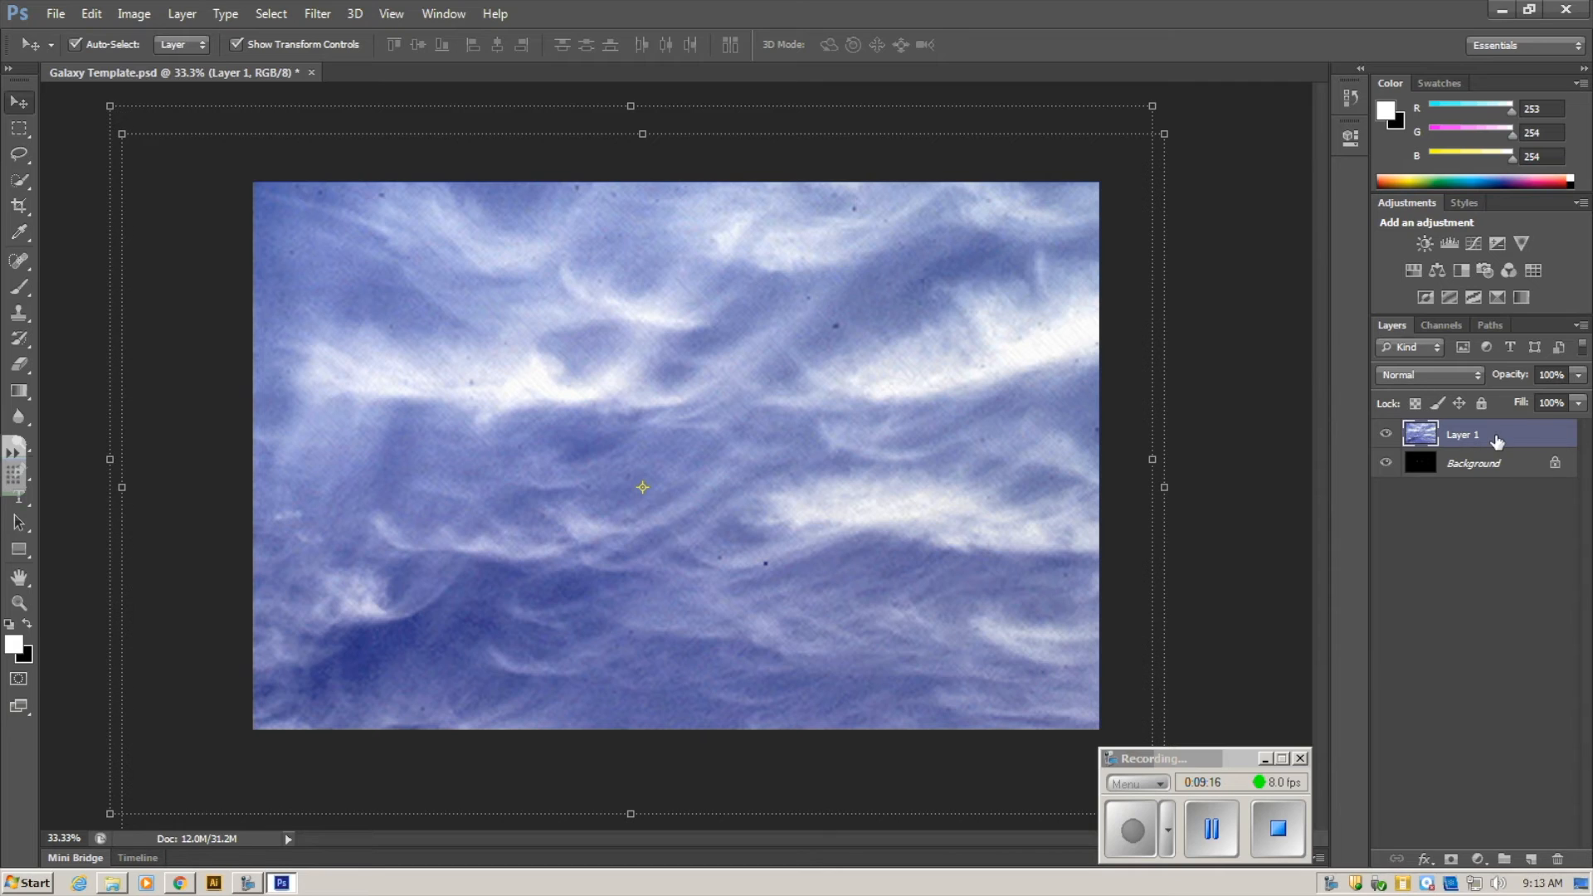
- Rename the cloud image's layer as "clouds"
double_click(1461, 435)
type("clouds")
left_click(1476, 539)
- Hide and show the clouds layer repeatedly to compare it with the starry background beneath
left_click(1504, 444)
left_click(1504, 470)
left_click(1494, 439)
left_click(1386, 434)
left_click(1387, 434)
left_click(1387, 435)
left_click(1386, 435)
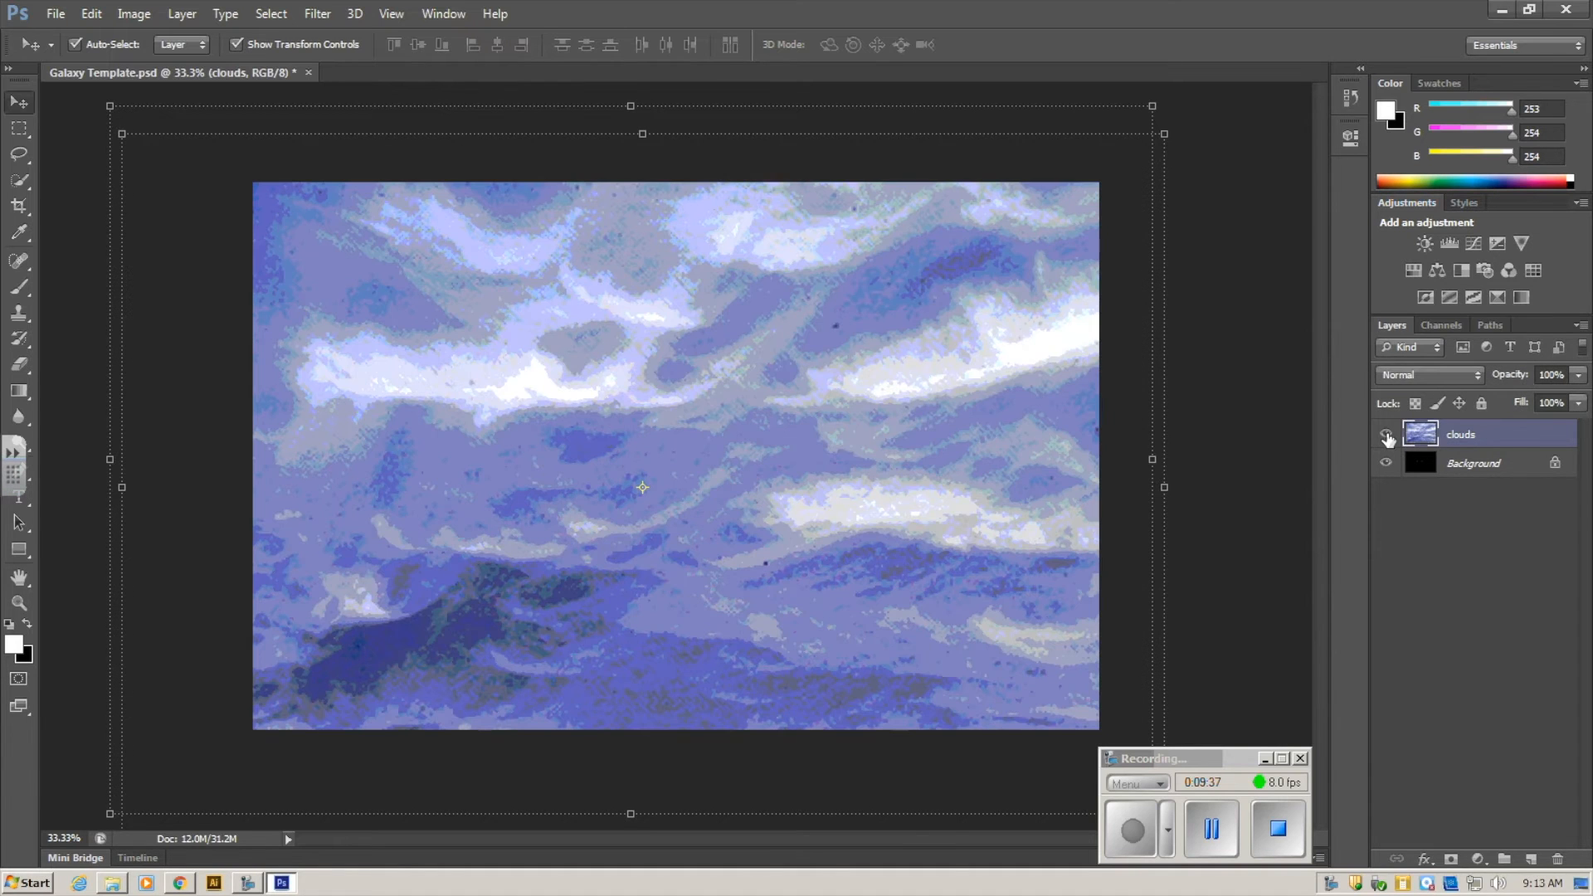
left_click(1387, 434)
left_click(1387, 435)
left_click(1387, 435)
left_click(1387, 435)
left_click(1387, 434)
left_click(1387, 435)
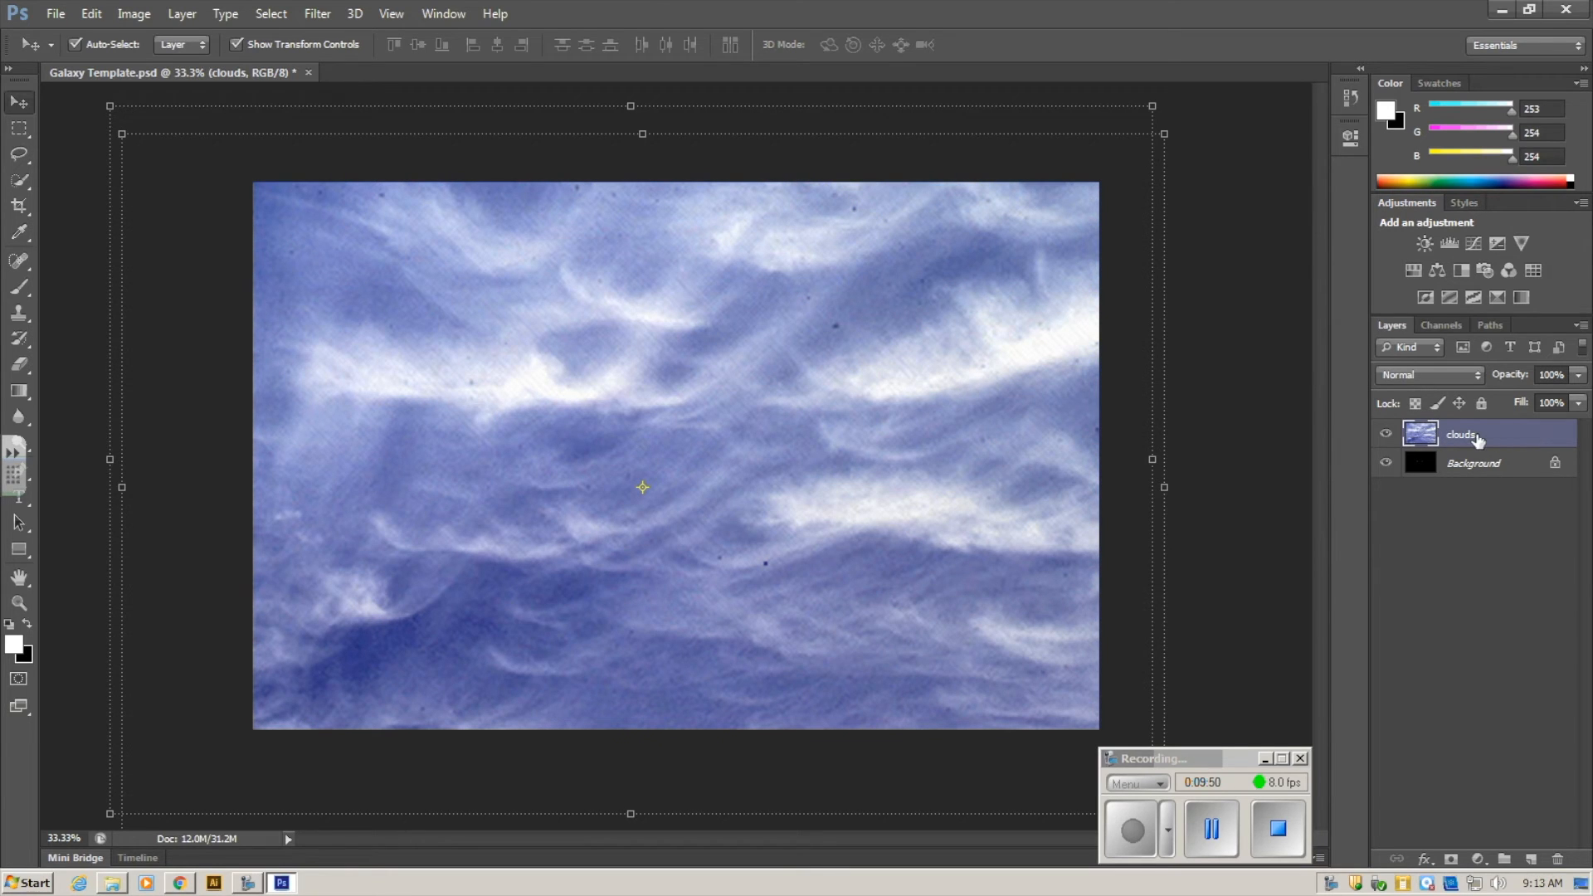
- Desaturate the clouds layer to turn it into shades of grey
left_click(134, 17)
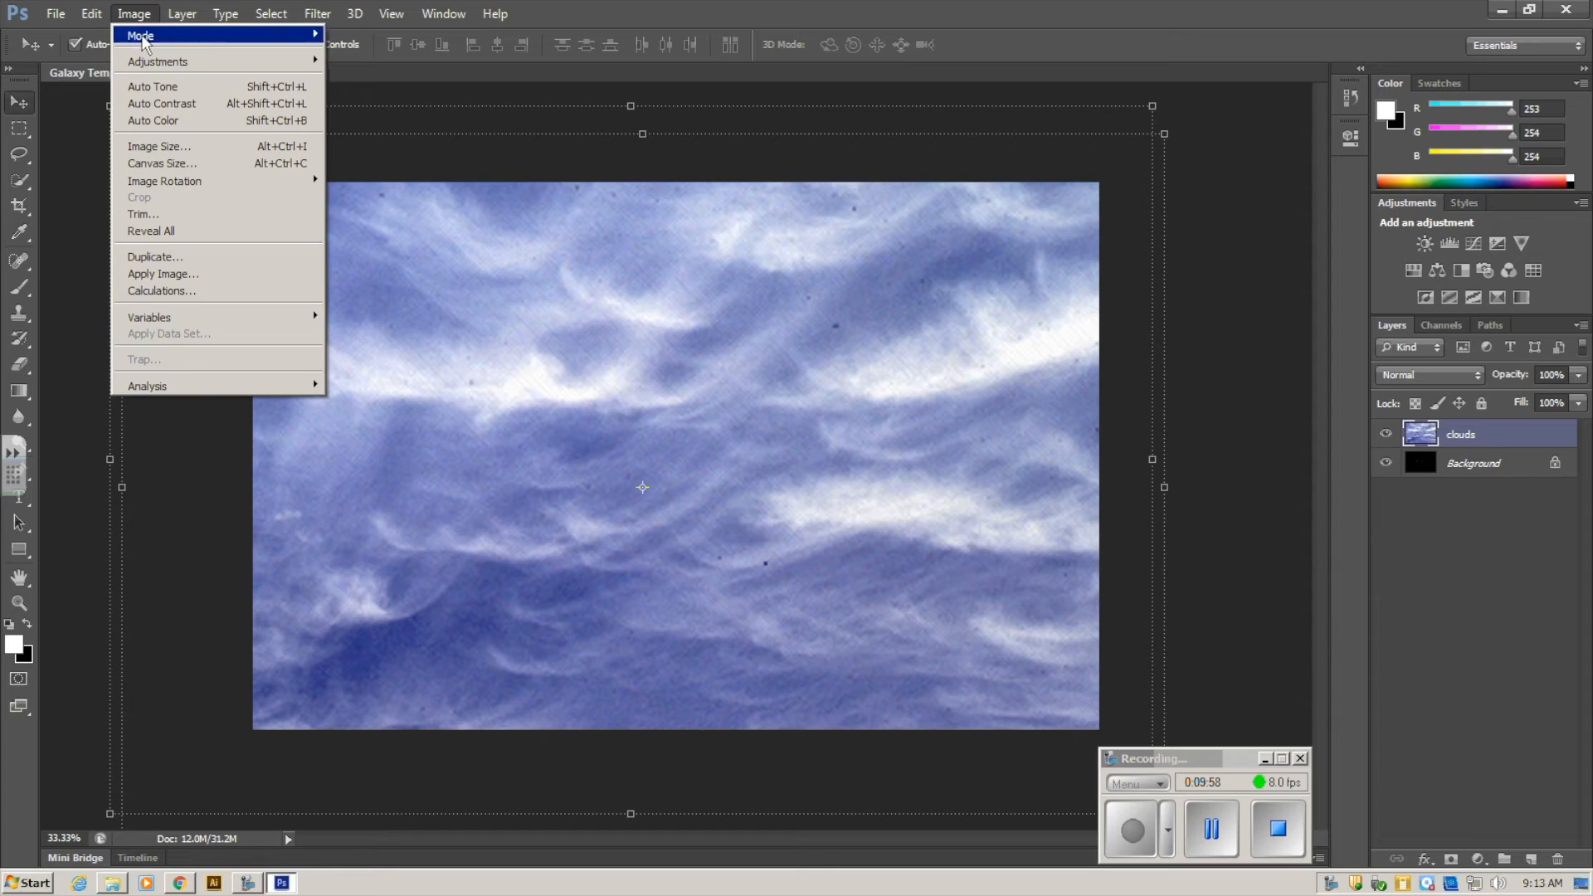
mouse_move(161, 63)
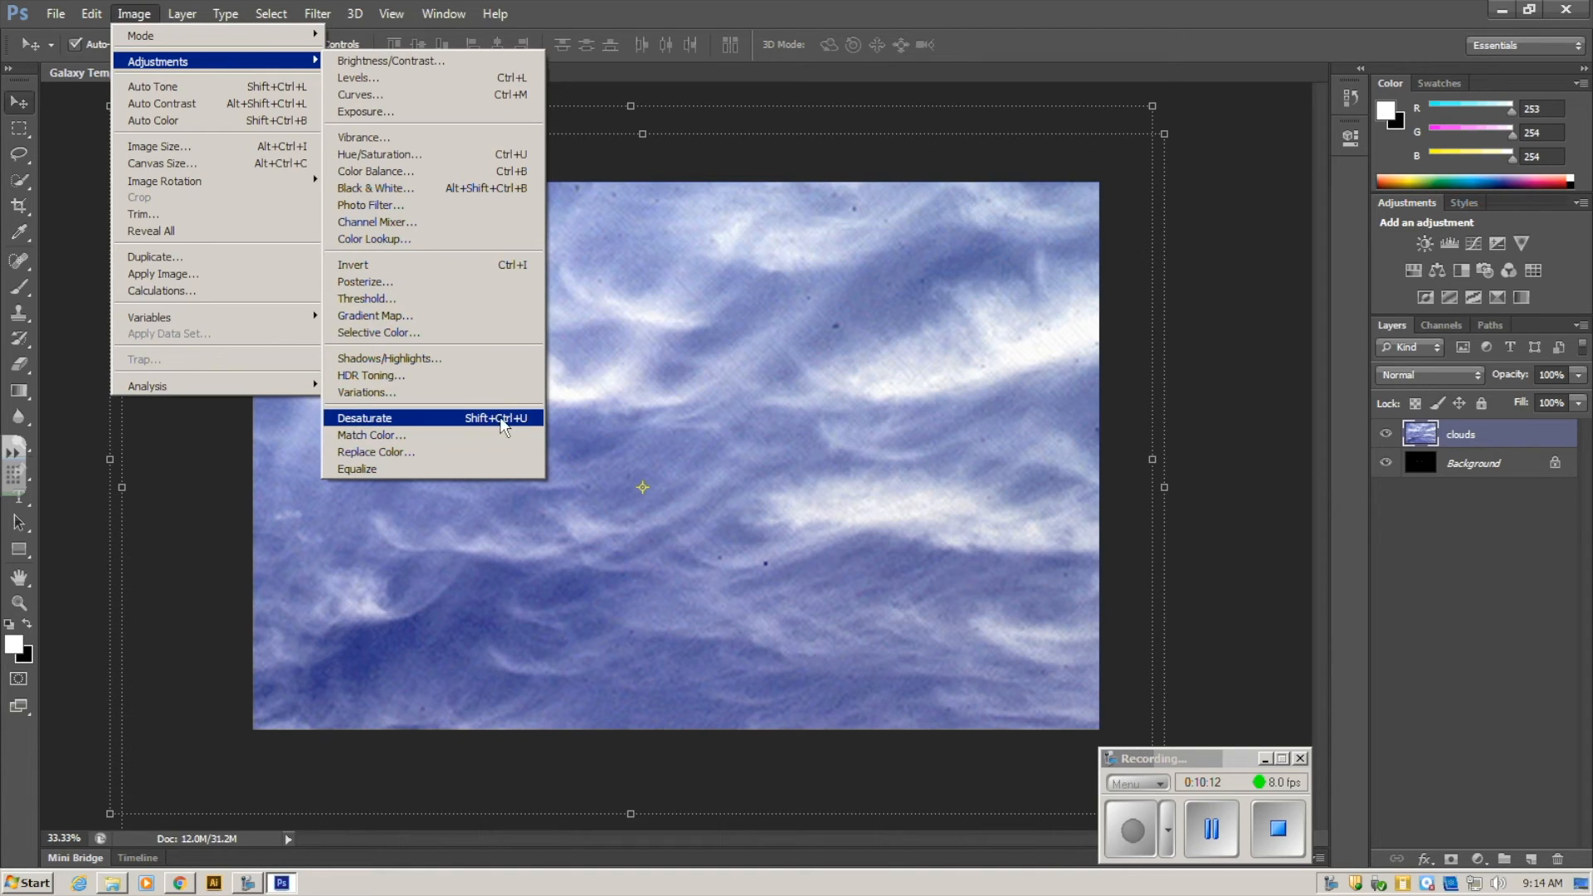
left_click(429, 421)
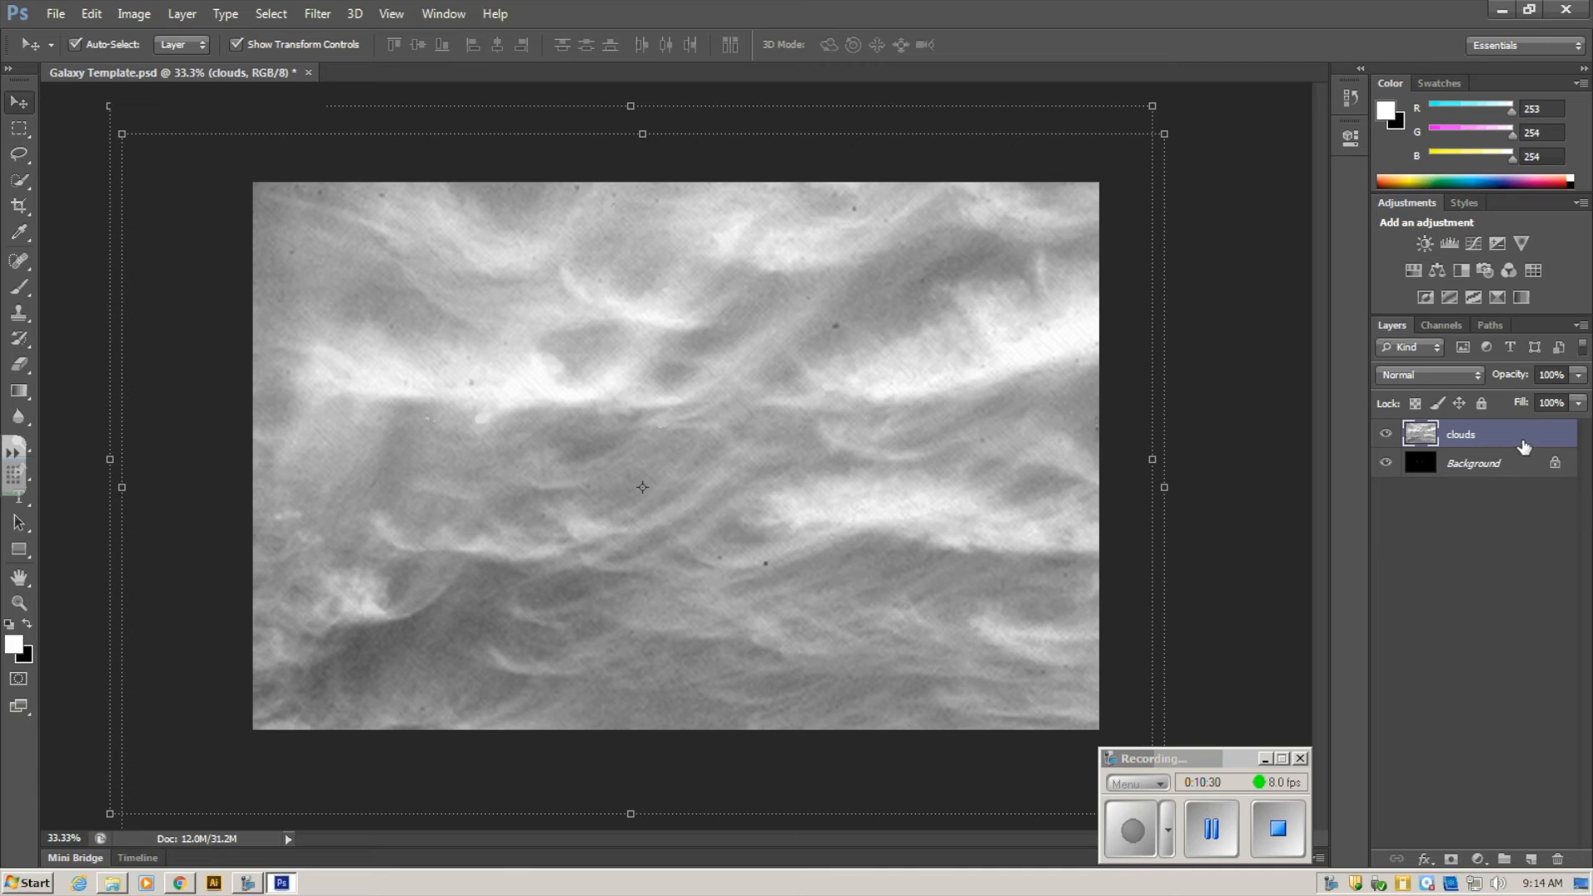
- Darken the clouds layer with a Levels adjustment, raising the black input level to 145
left_click(136, 16)
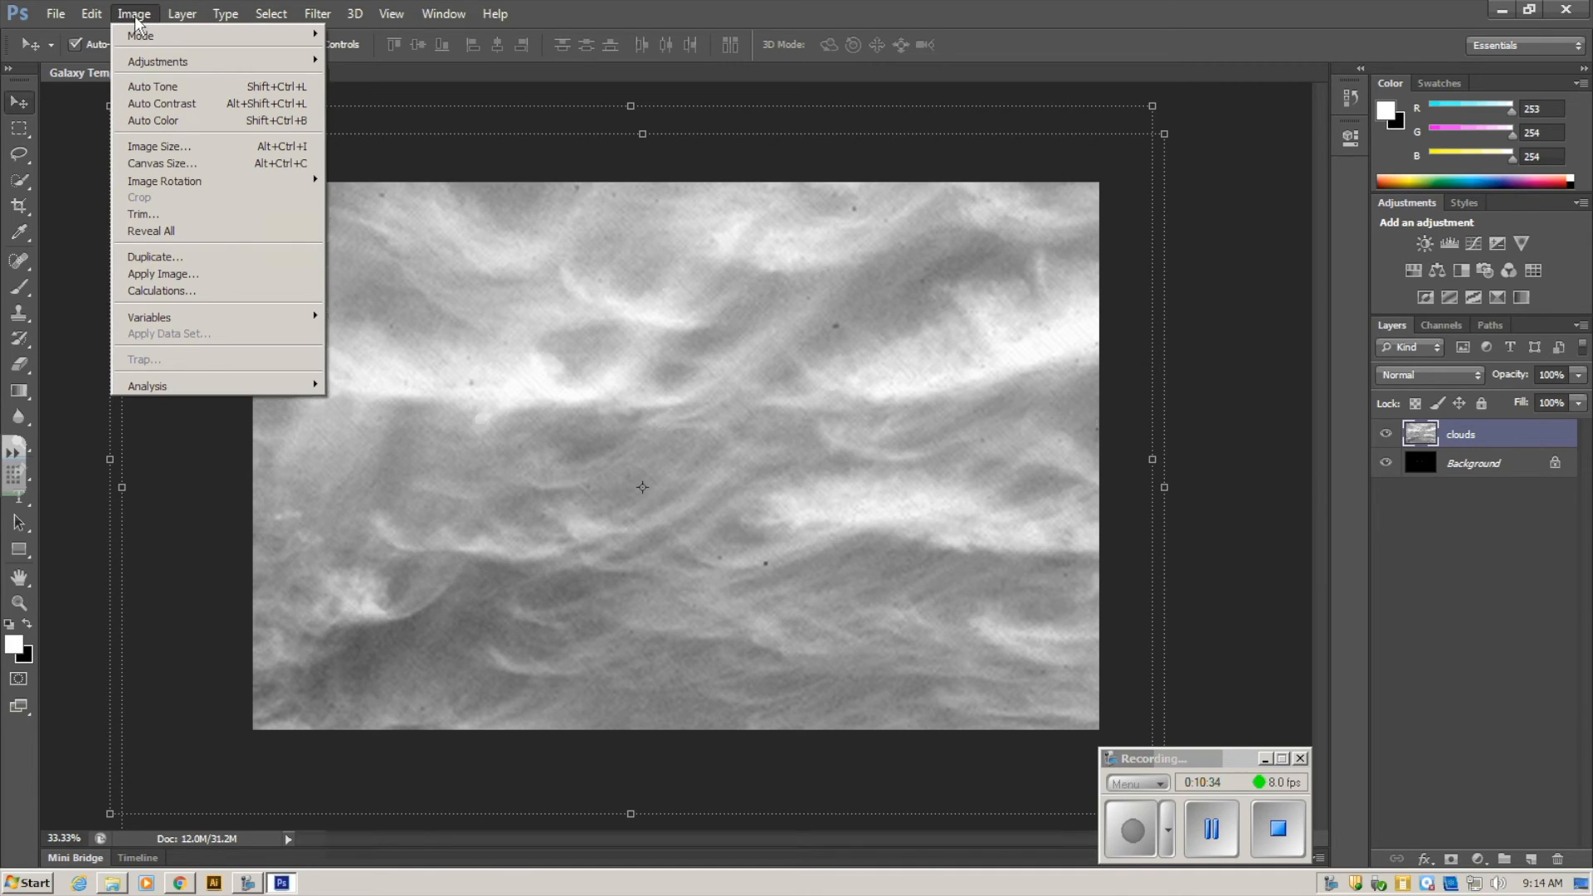
mouse_move(158, 65)
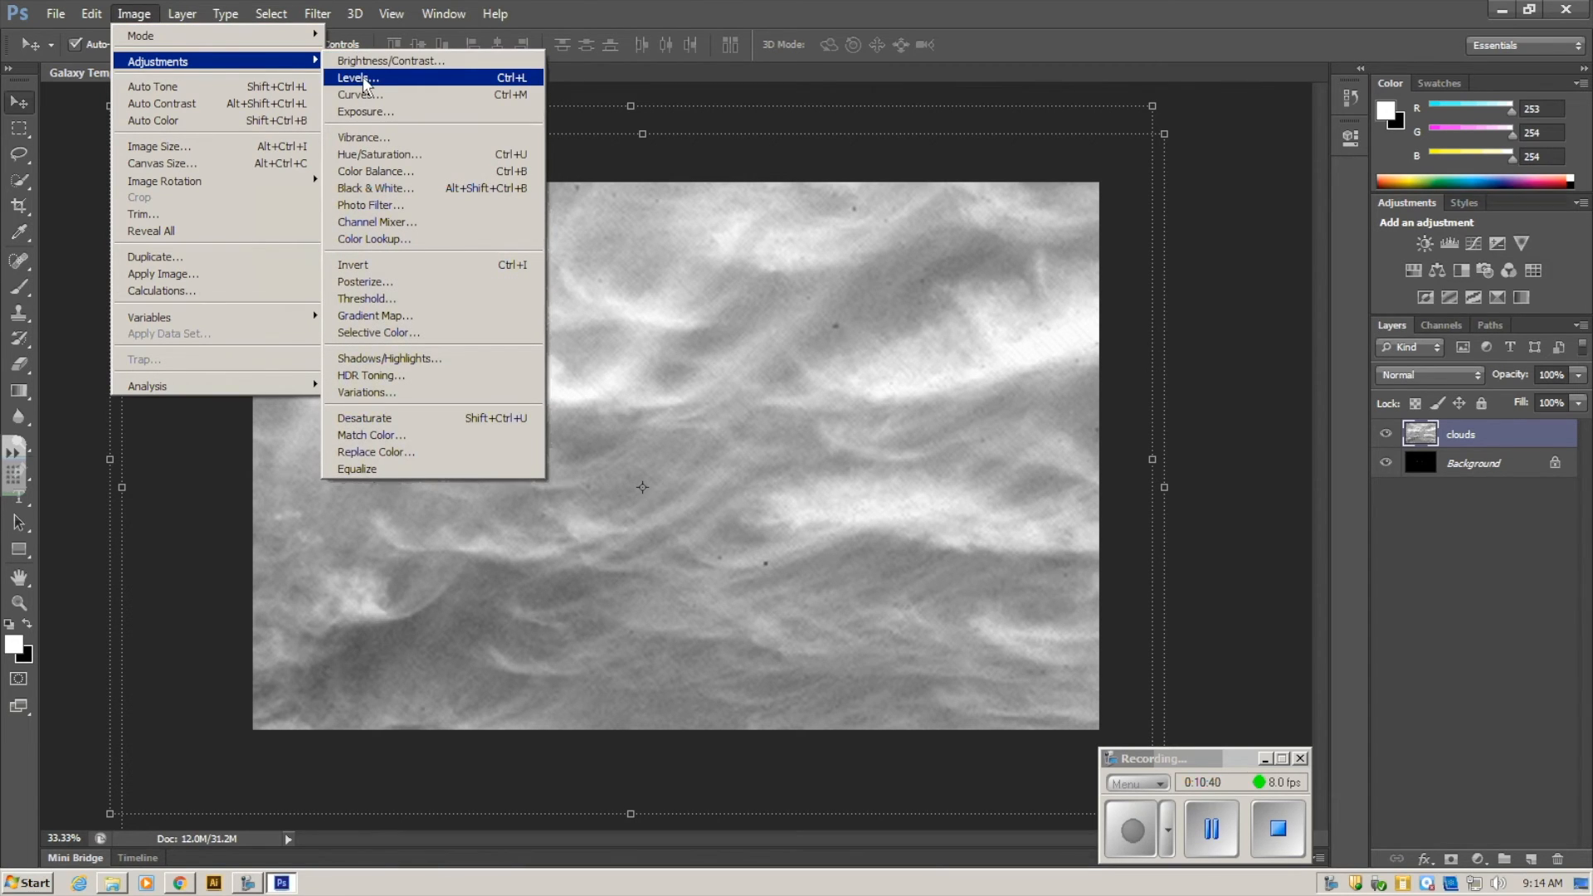
left_click(363, 80)
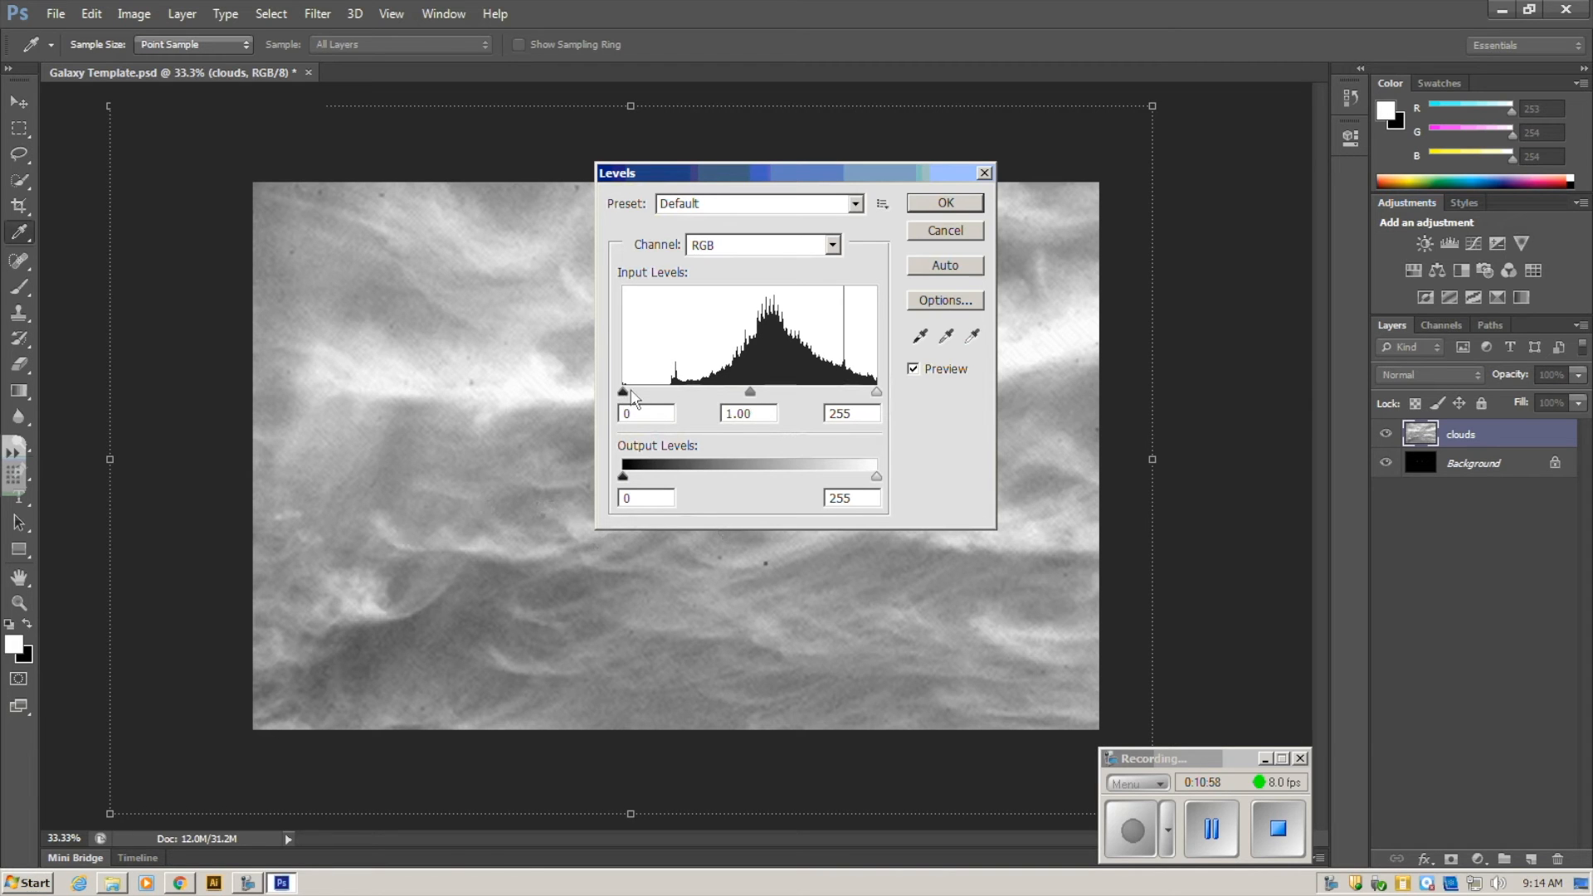
left_click_drag(622, 393, 766, 386)
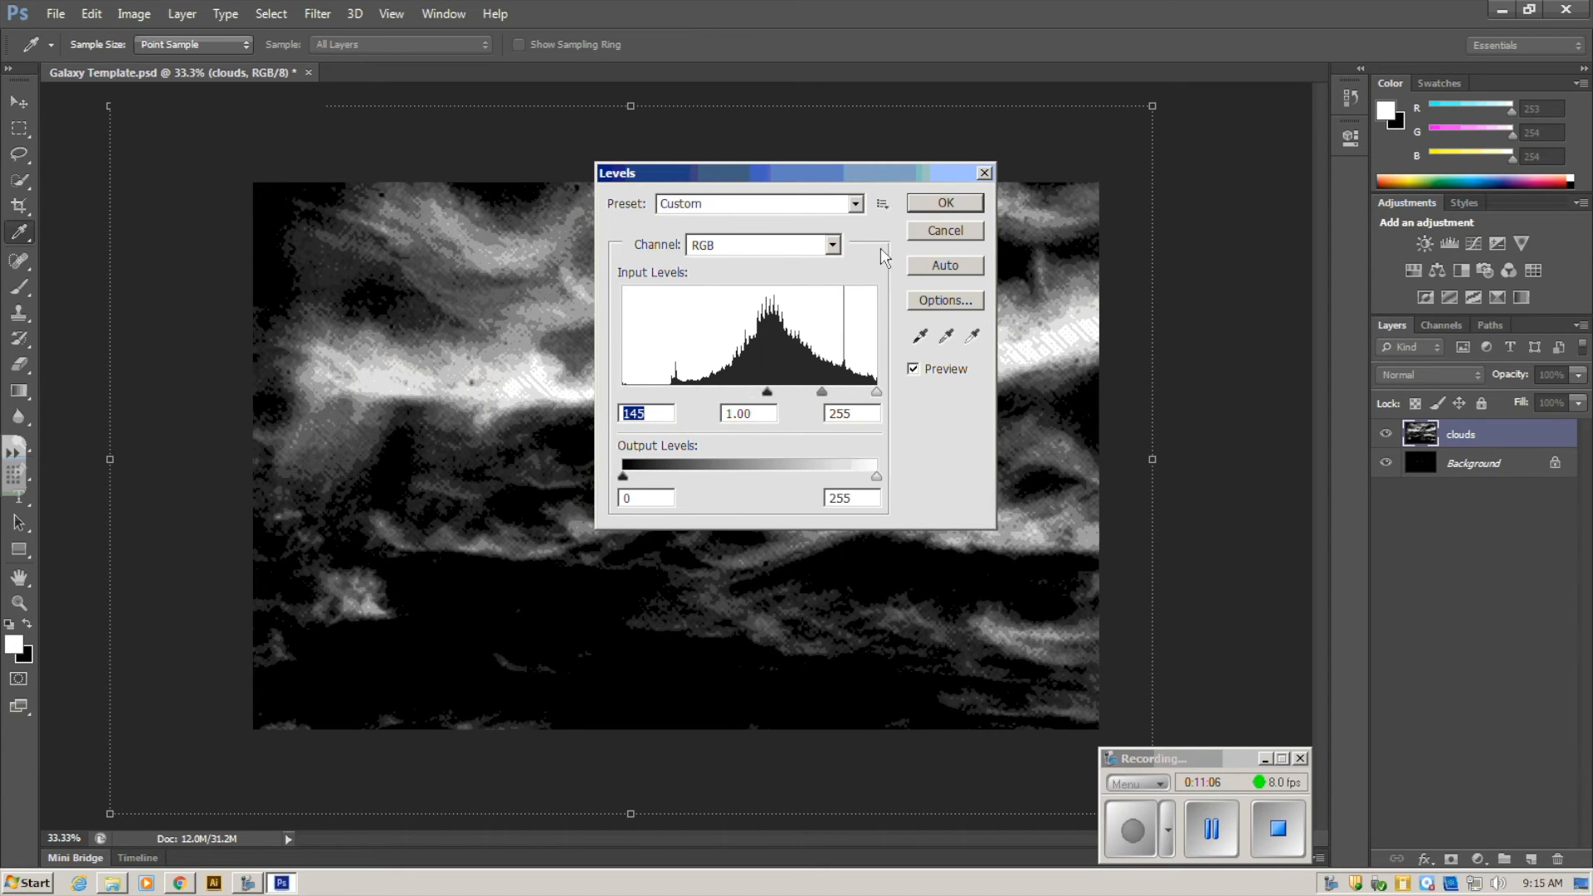
left_click_drag(793, 172, 918, 252)
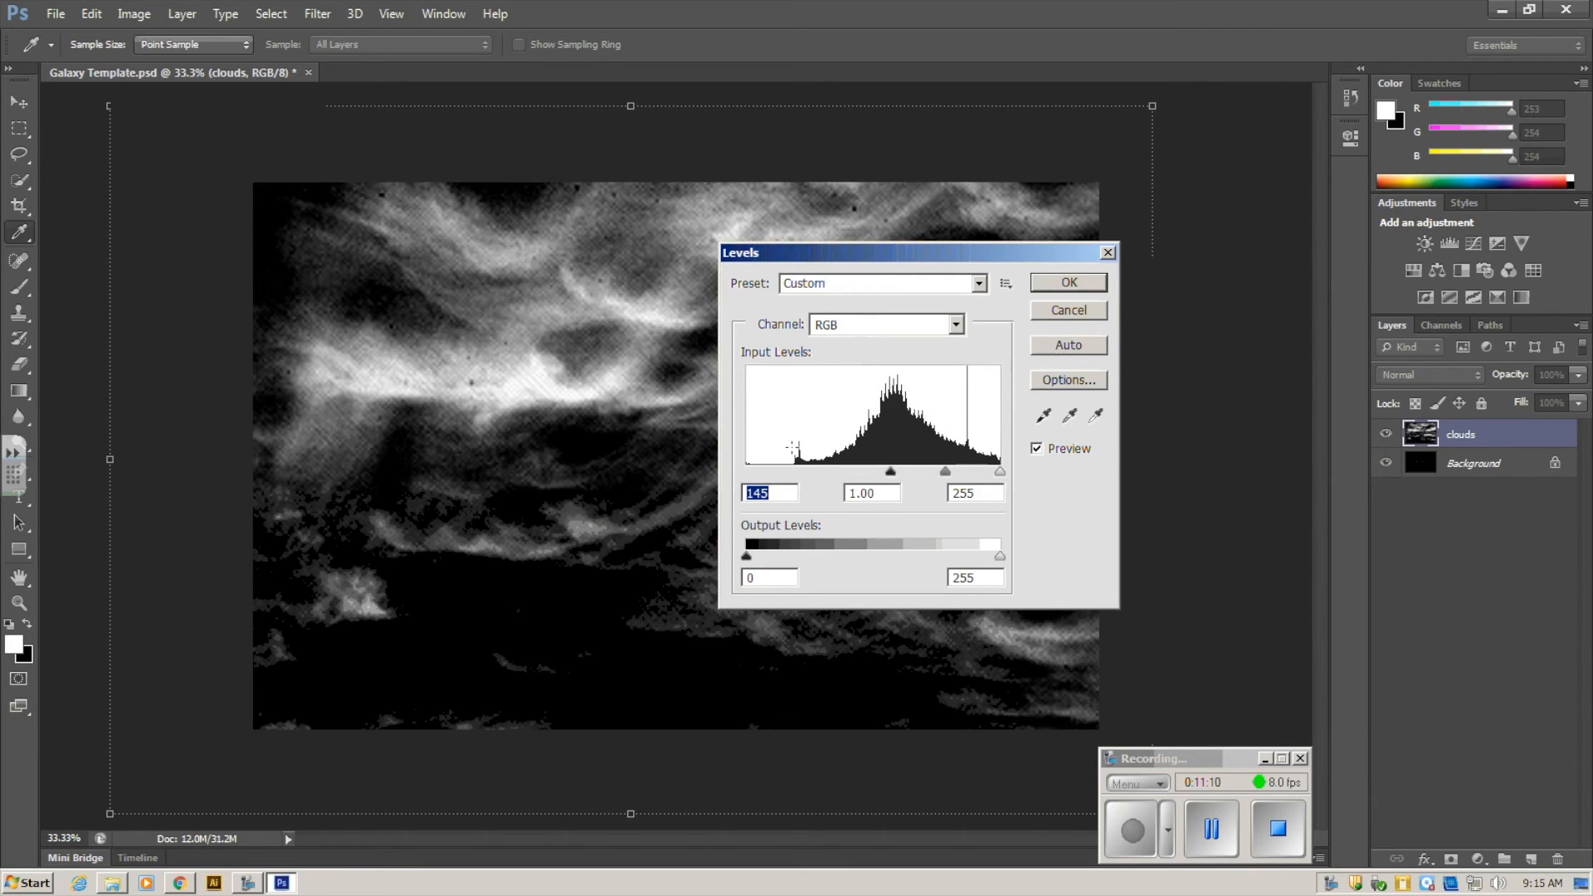
mouse_move(891, 472)
left_mouse_down()
mouse_move(750, 471)
mouse_move(891, 471)
left_mouse_up()
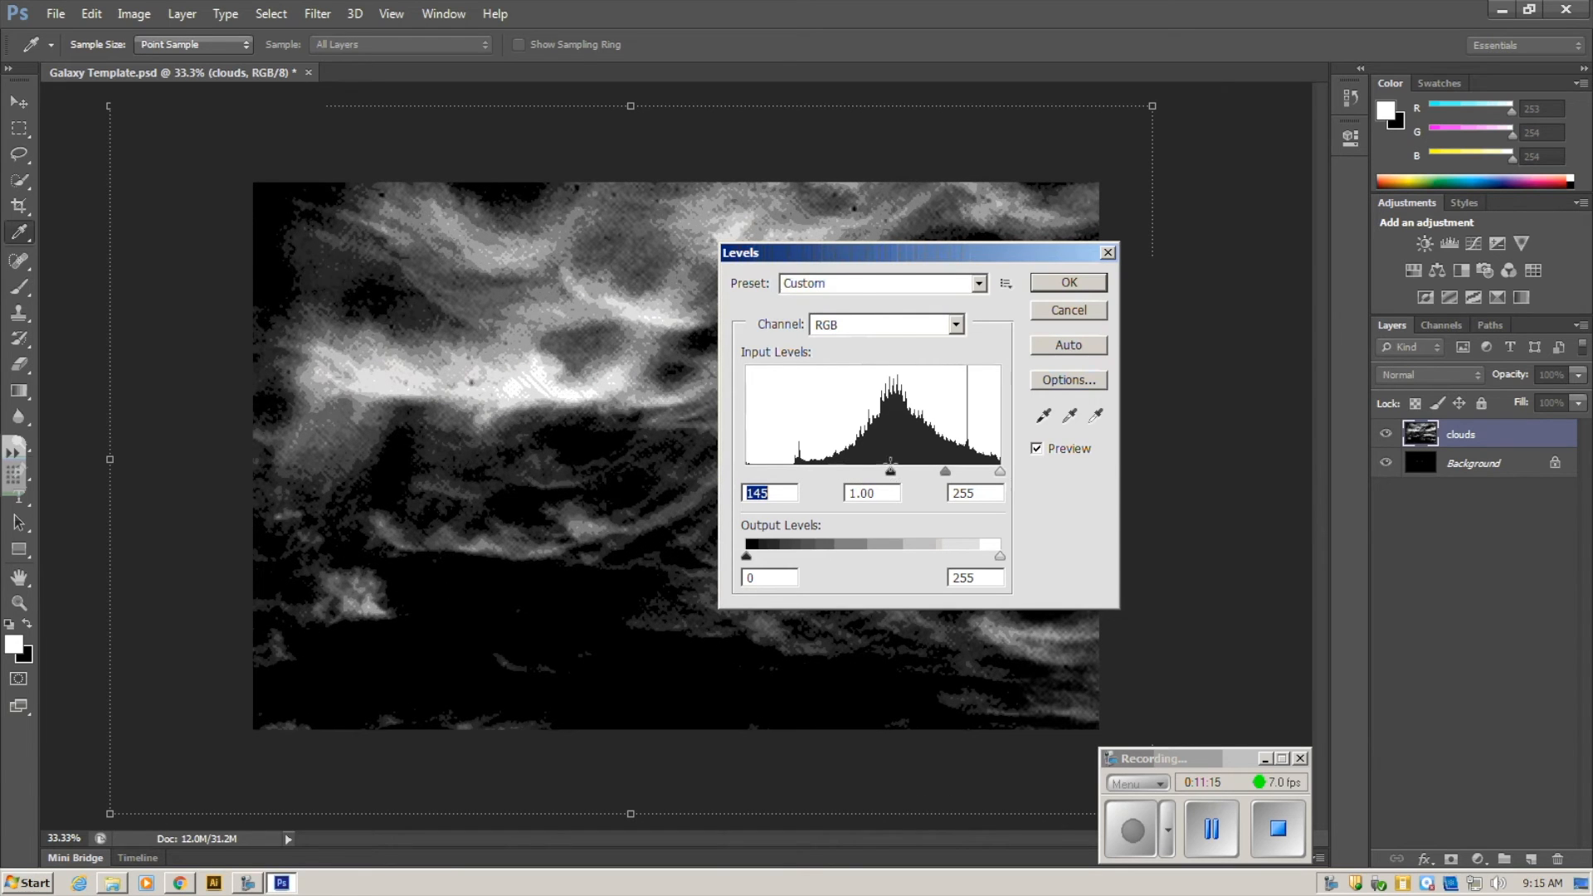
left_click(1068, 284)
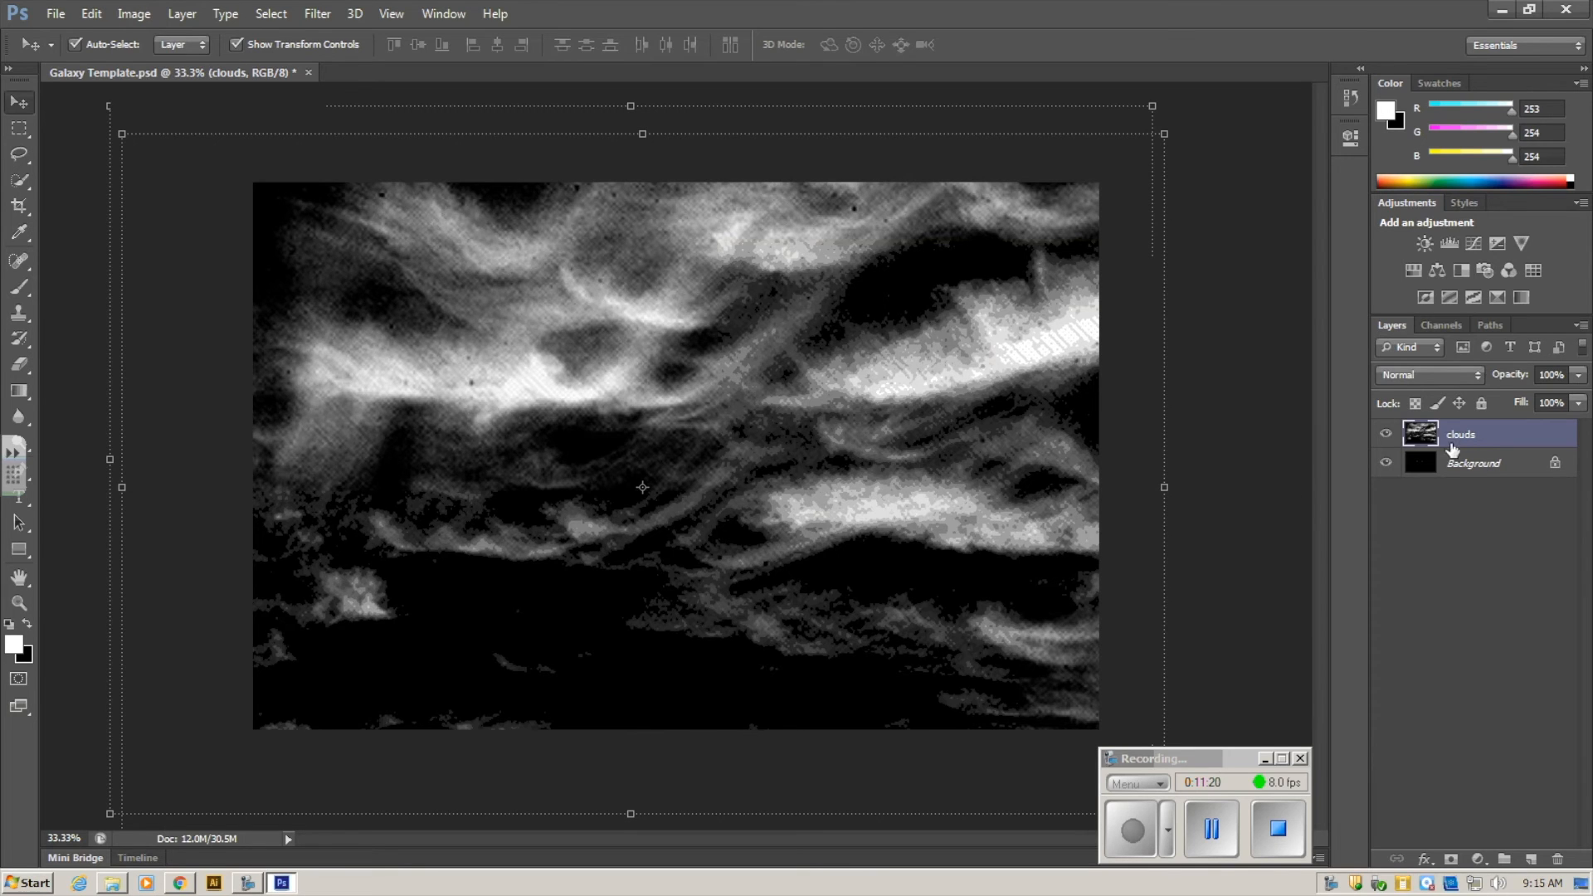
left_click(1493, 462)
left_click(1502, 436)
left_click(1389, 436)
left_click(1386, 434)
double_click(1469, 440)
left_click(1481, 482)
- Try the Multiply blend mode on the clouds layer, and set it to Screen instead
left_click(1429, 378)
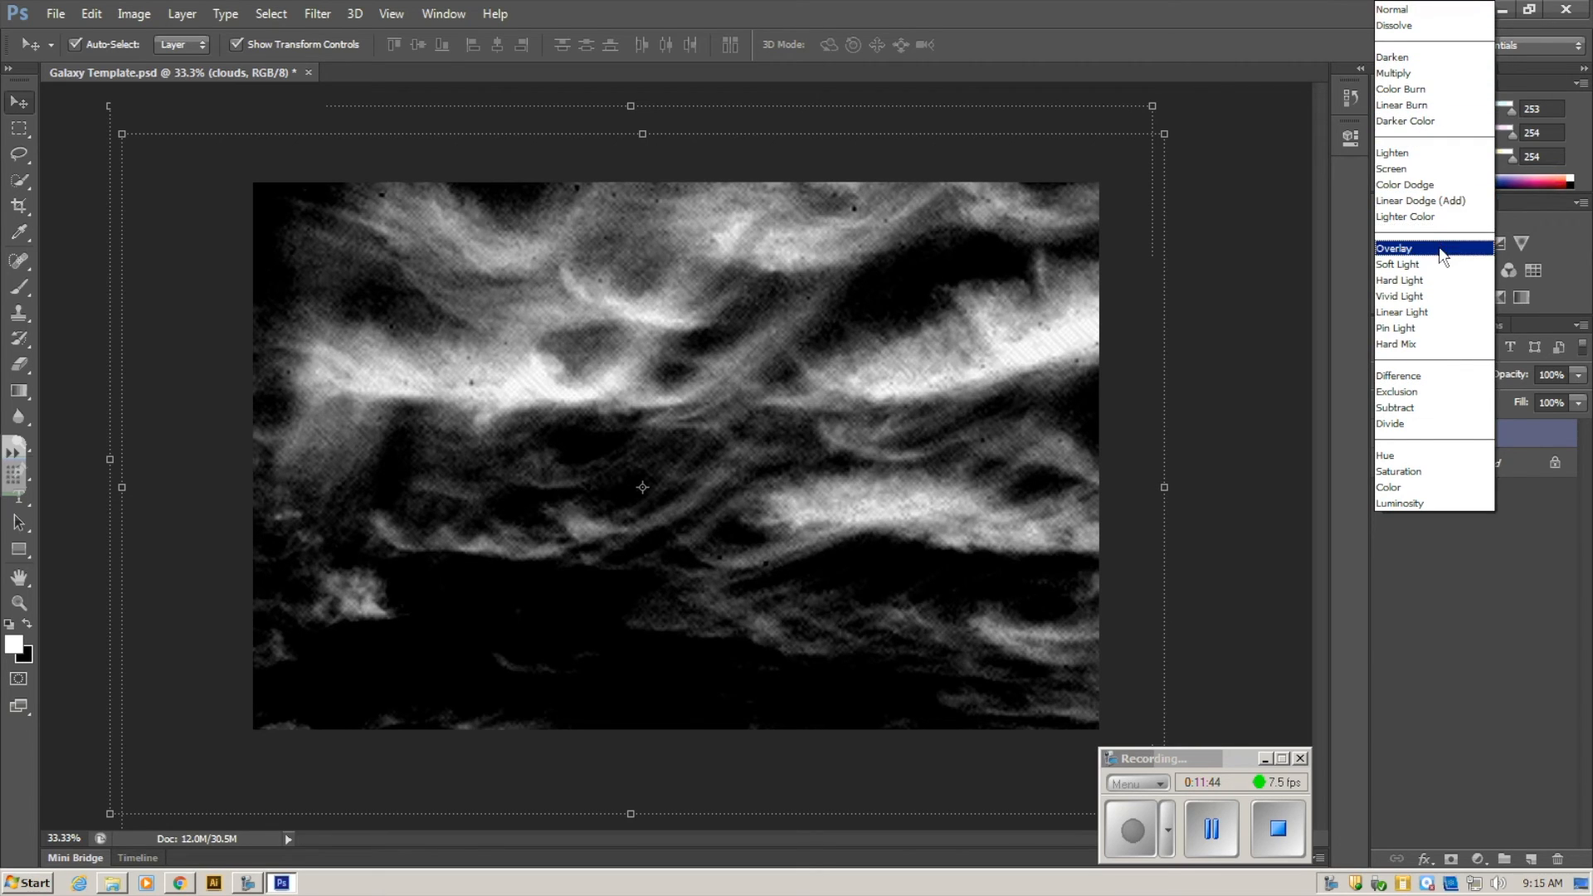
left_click(1411, 74)
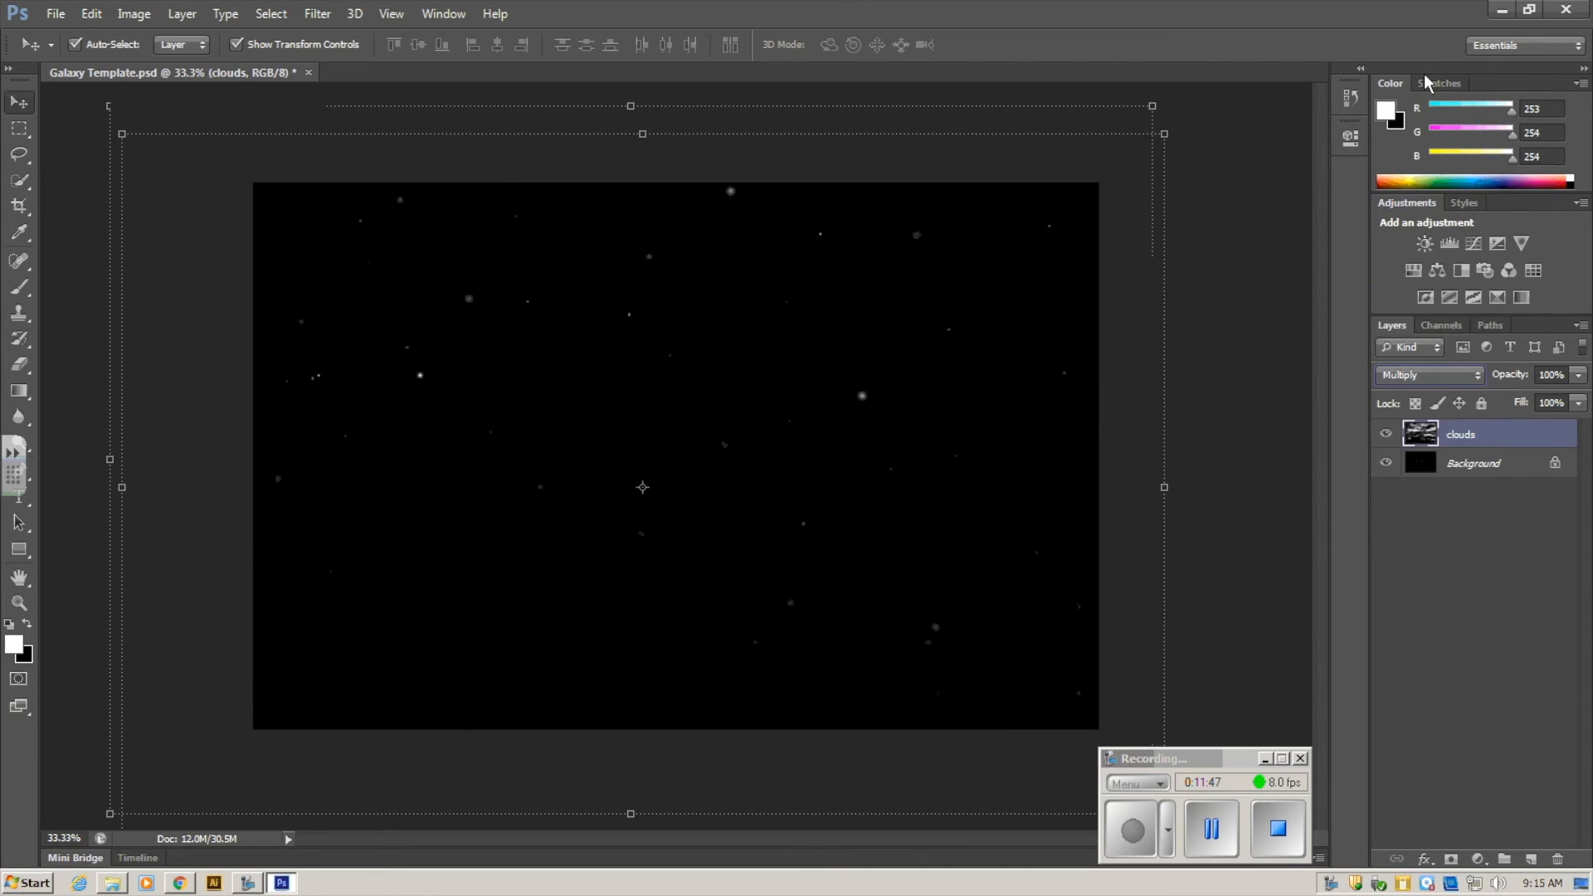
left_click(1445, 376)
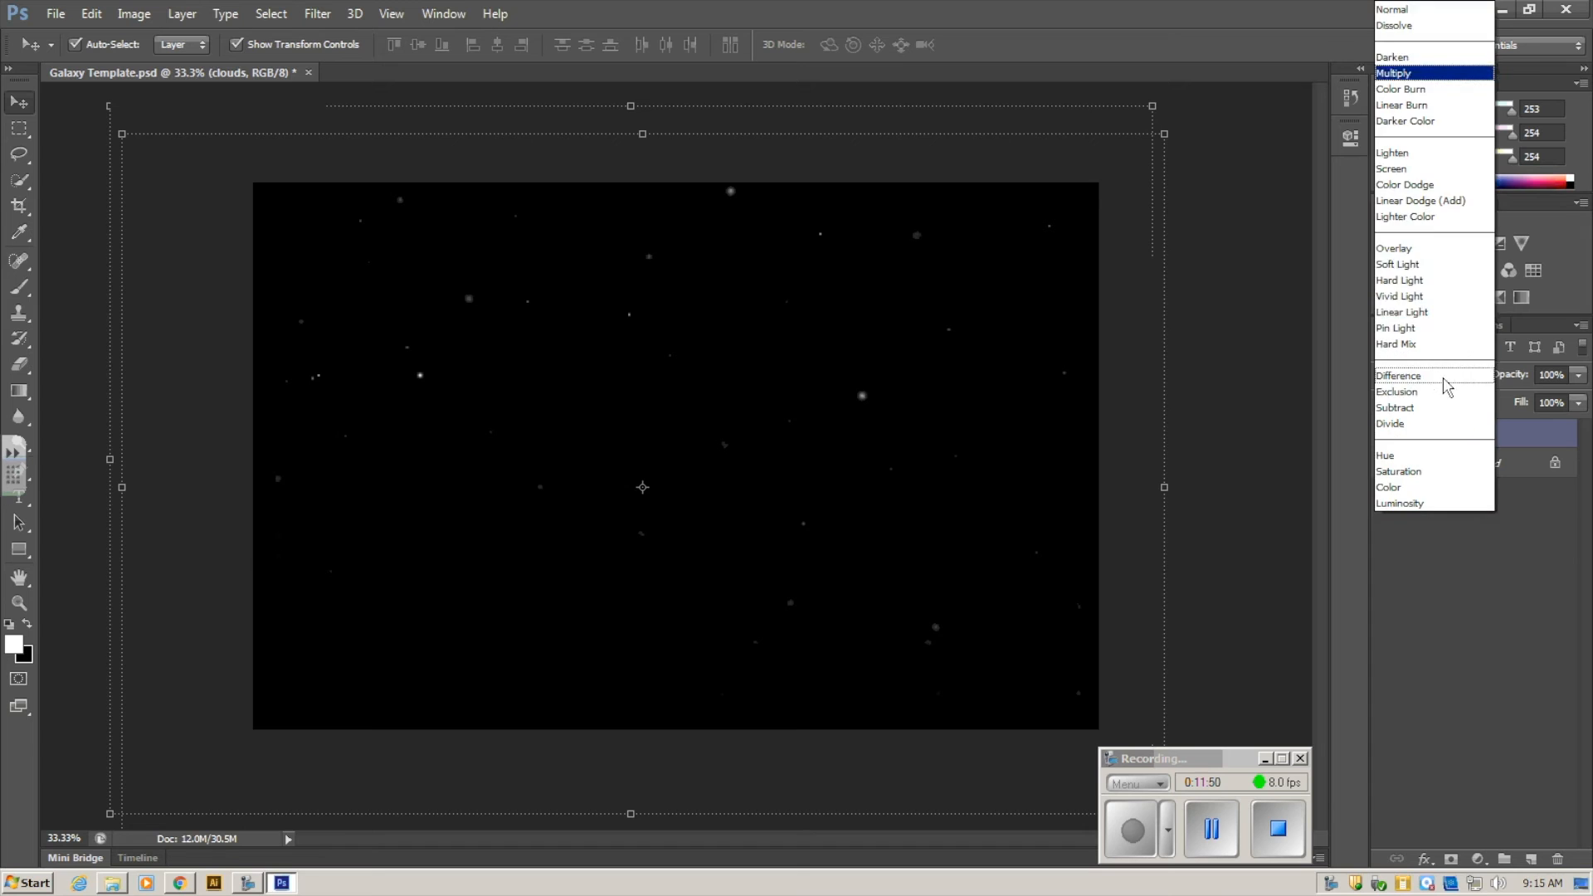
left_click(1416, 170)
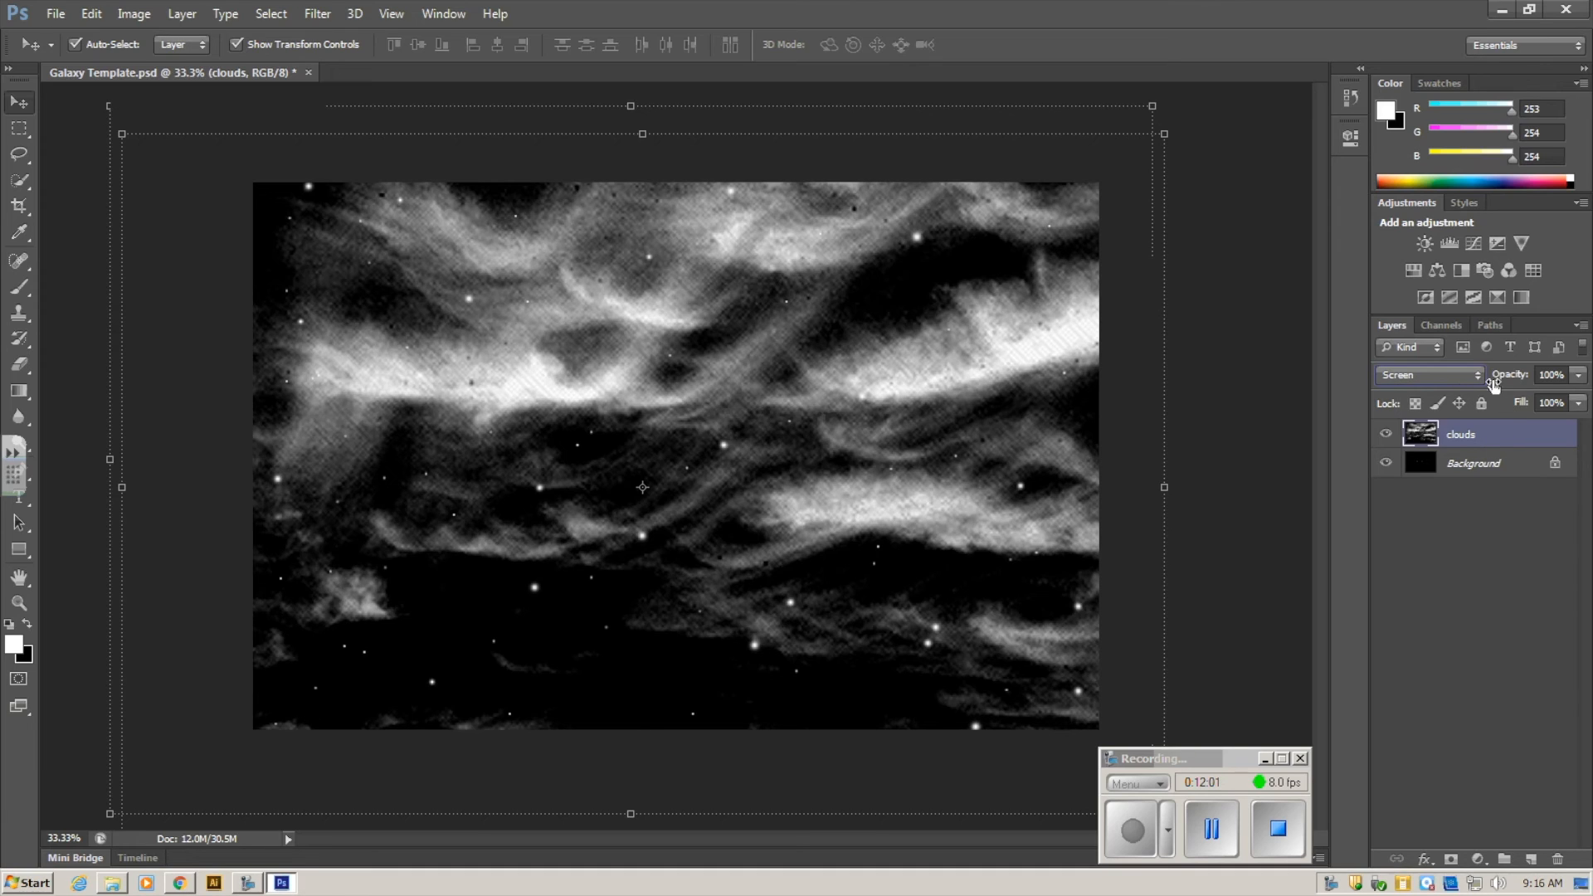
- Reduce the clouds layer's opacity to 50% and deselect the layer
left_click(1579, 382)
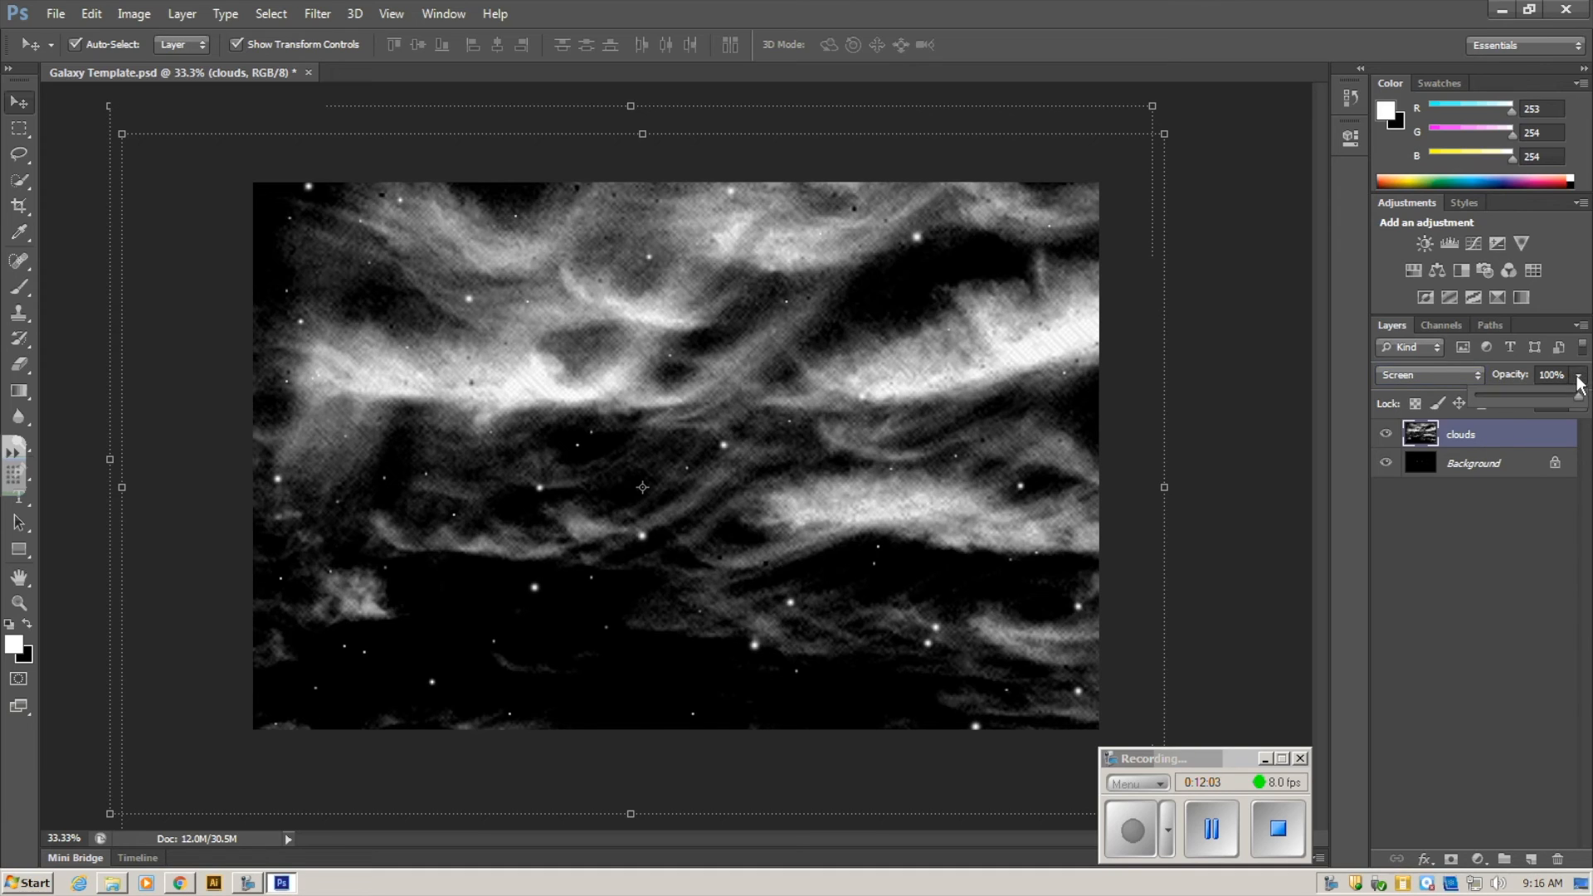
left_click_drag(1580, 398, 1502, 395)
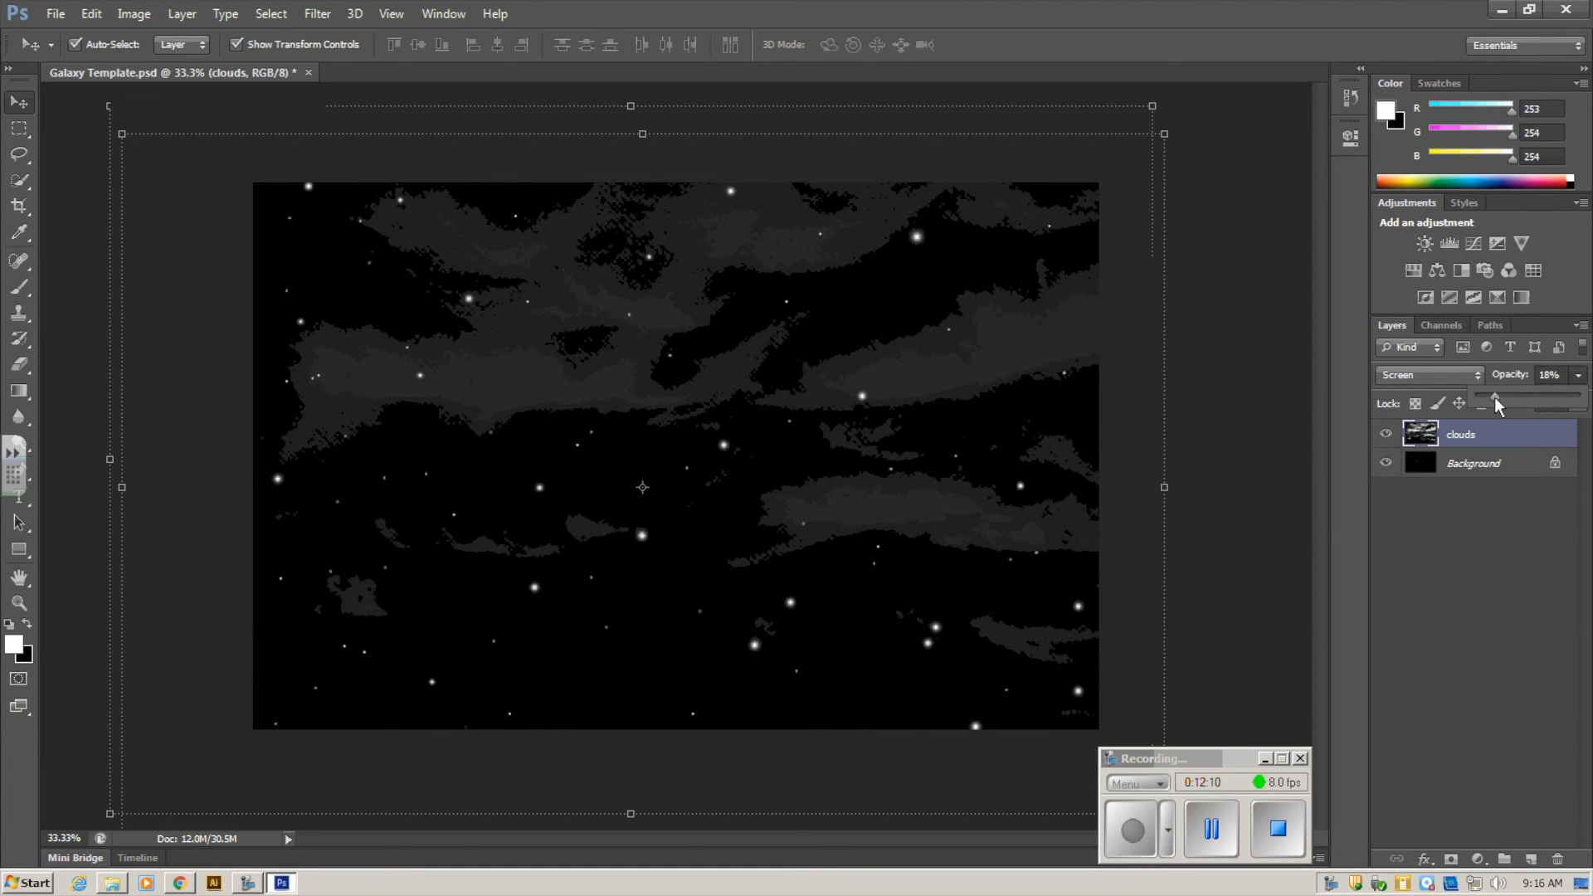
left_click_drag(1547, 396, 1510, 403)
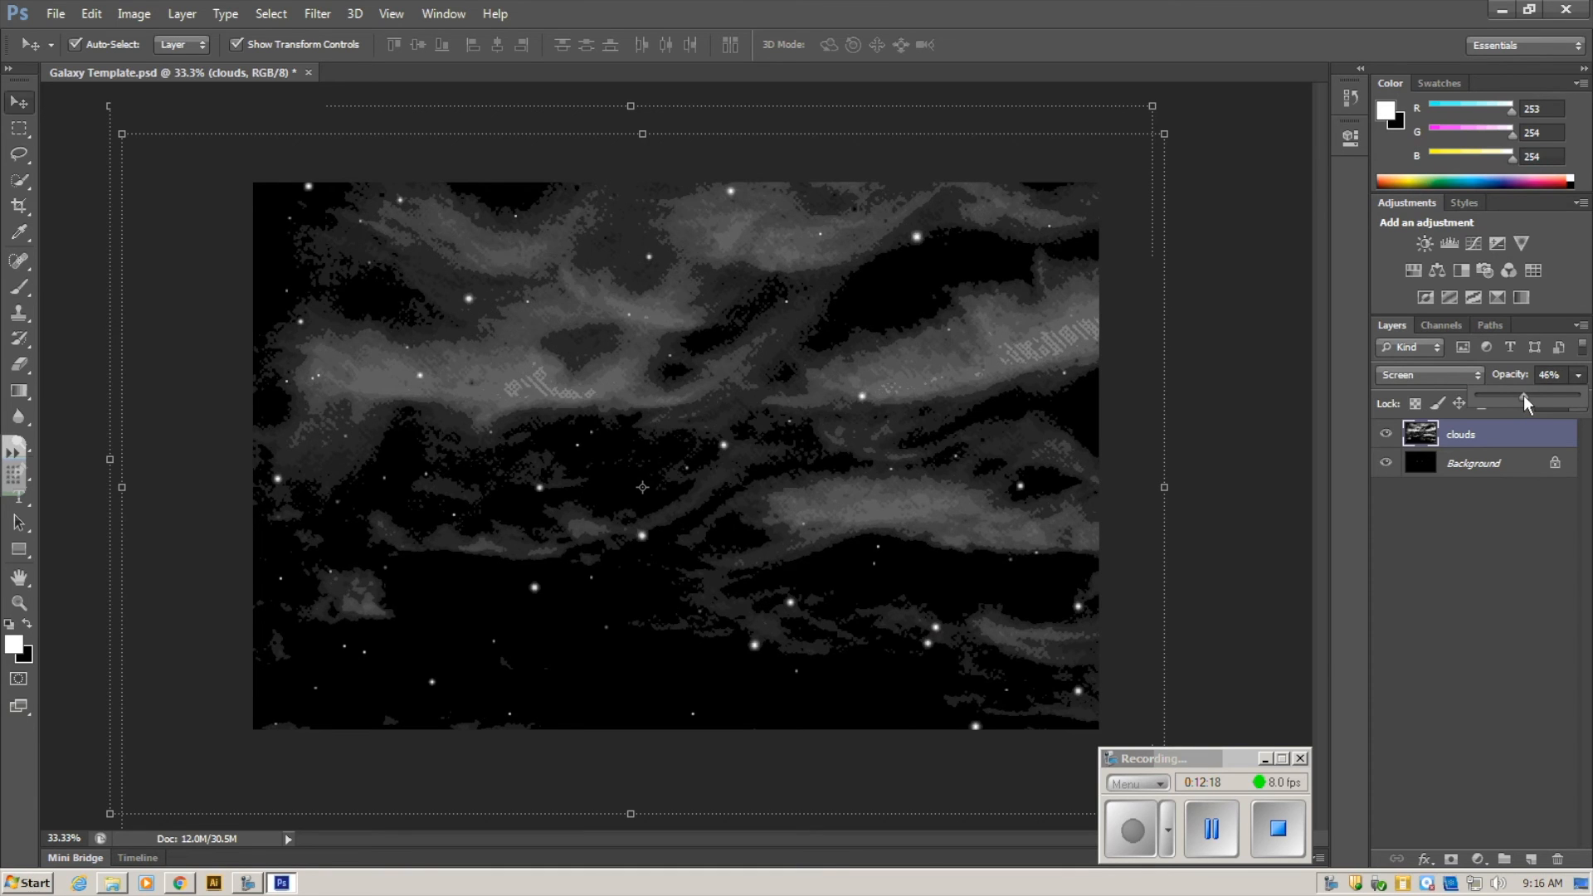
left_click_drag(1525, 395, 1529, 395)
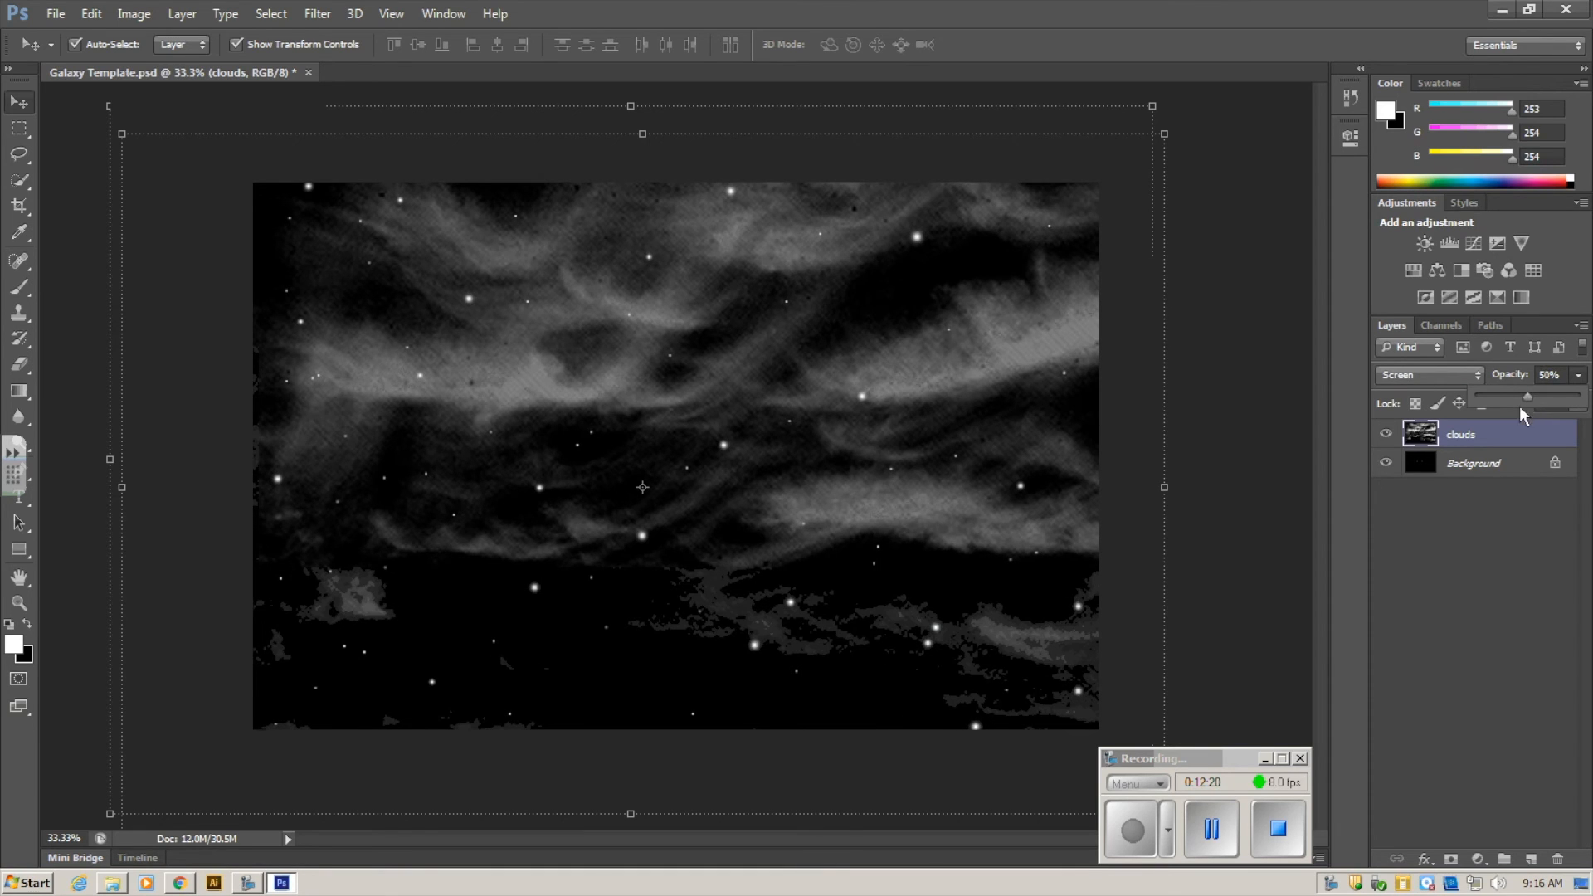
left_click(1424, 531)
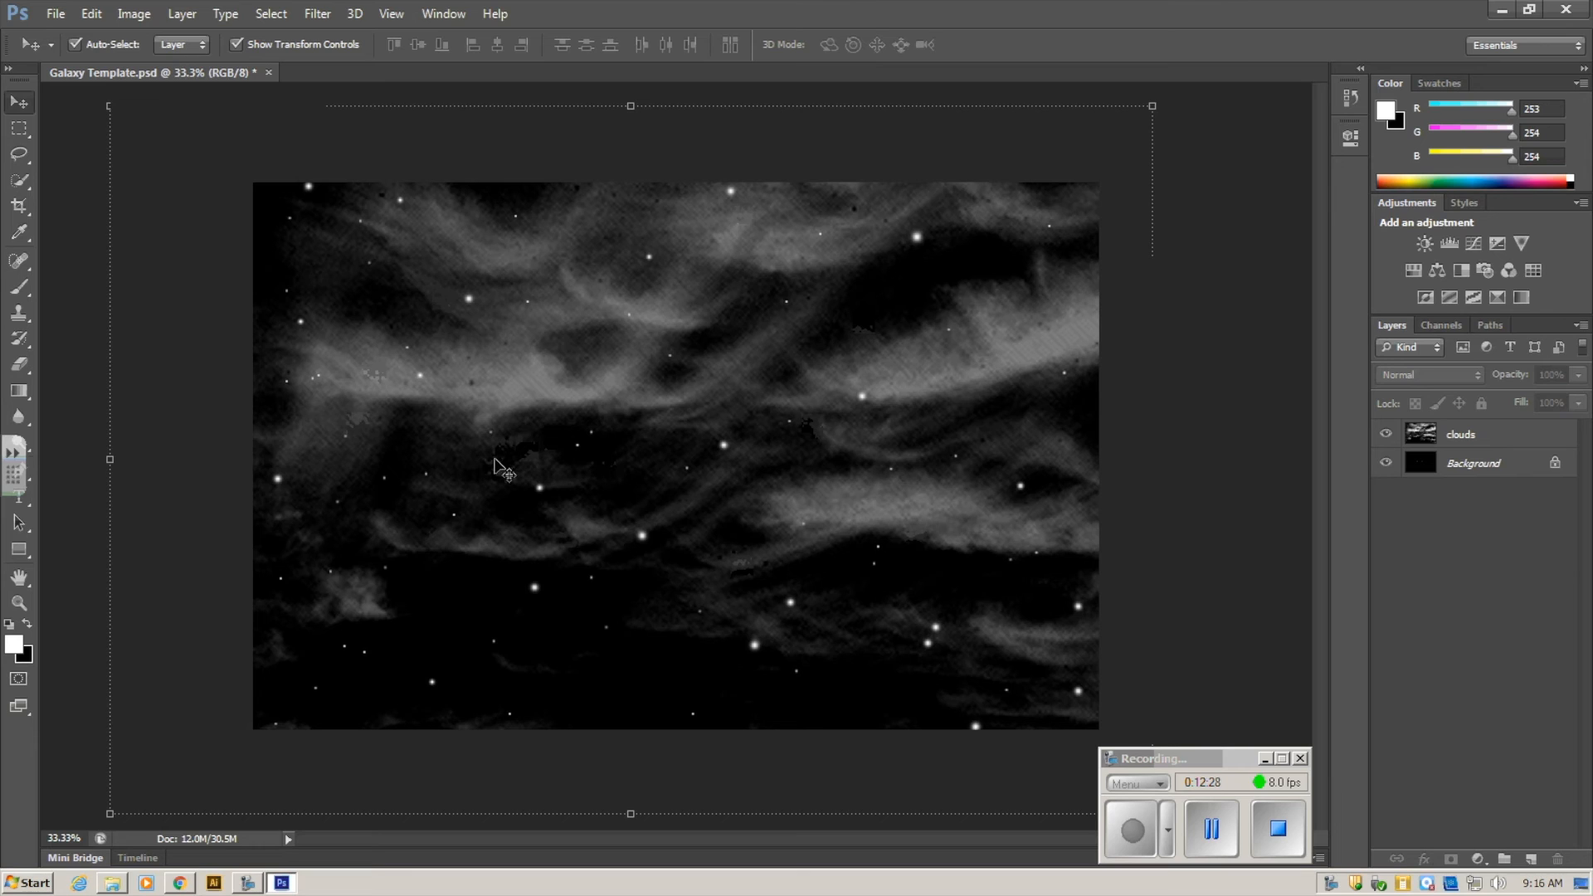
- Select the clouds layer again as the active layer
left_click(1492, 433)
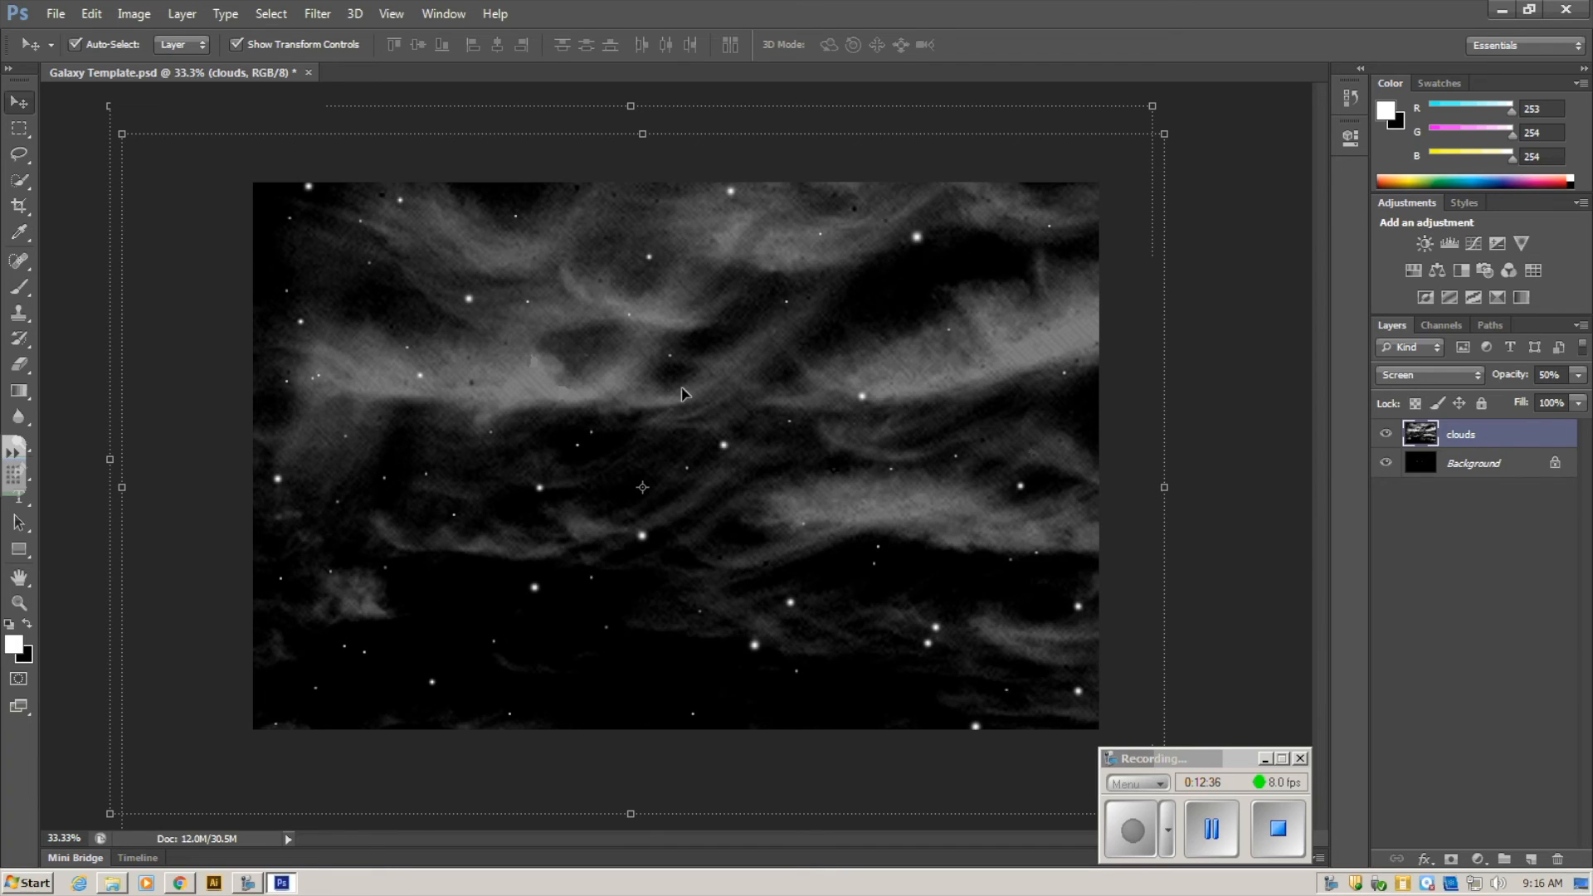
left_click(1509, 470)
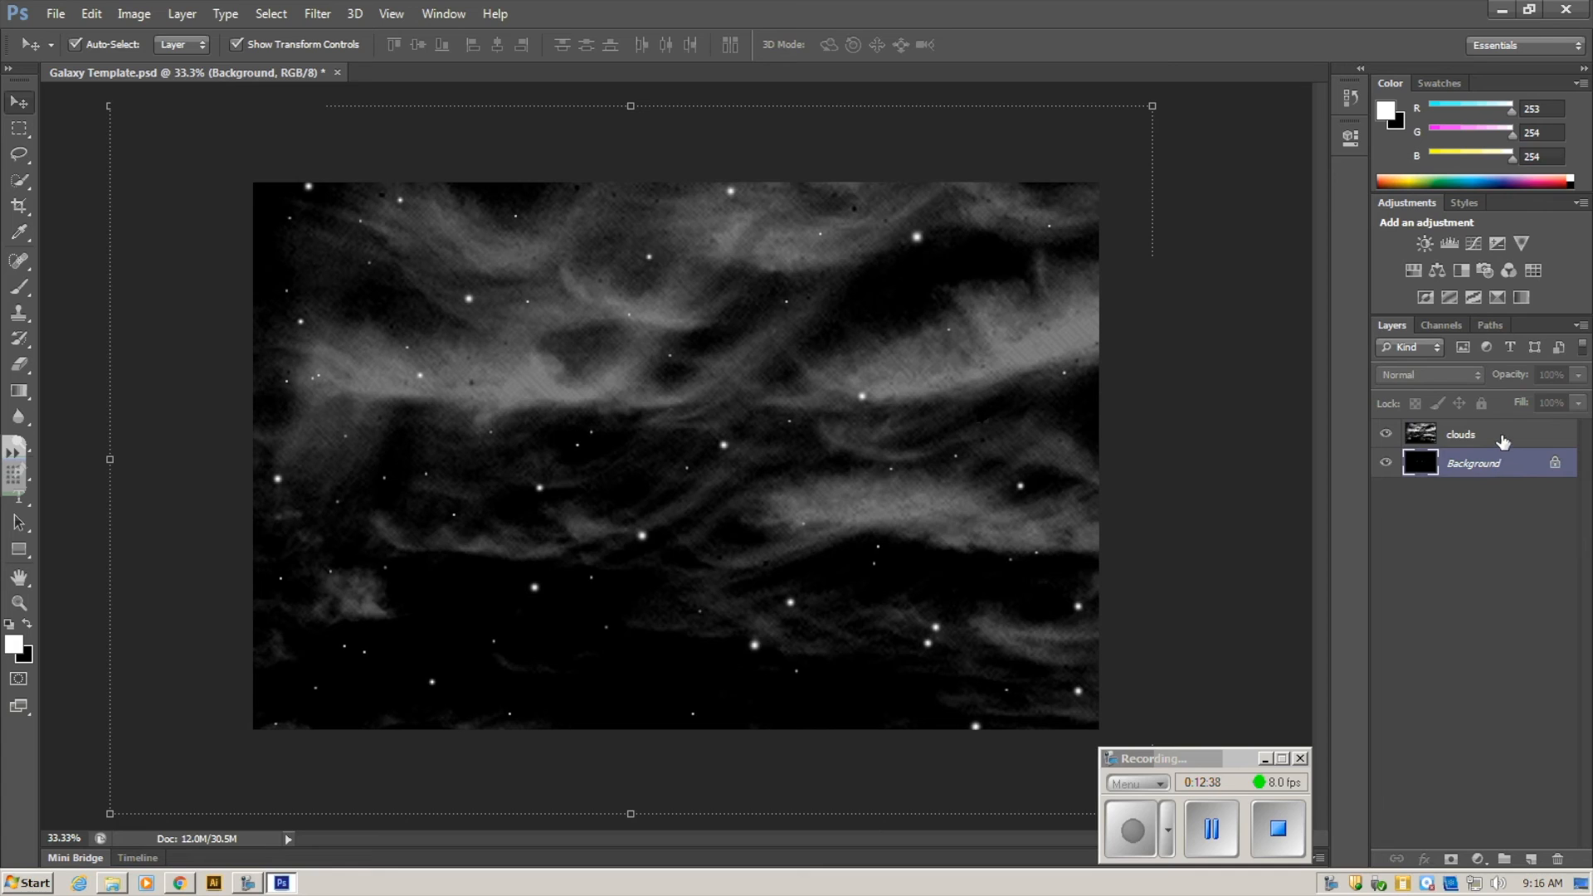
left_click(1503, 441)
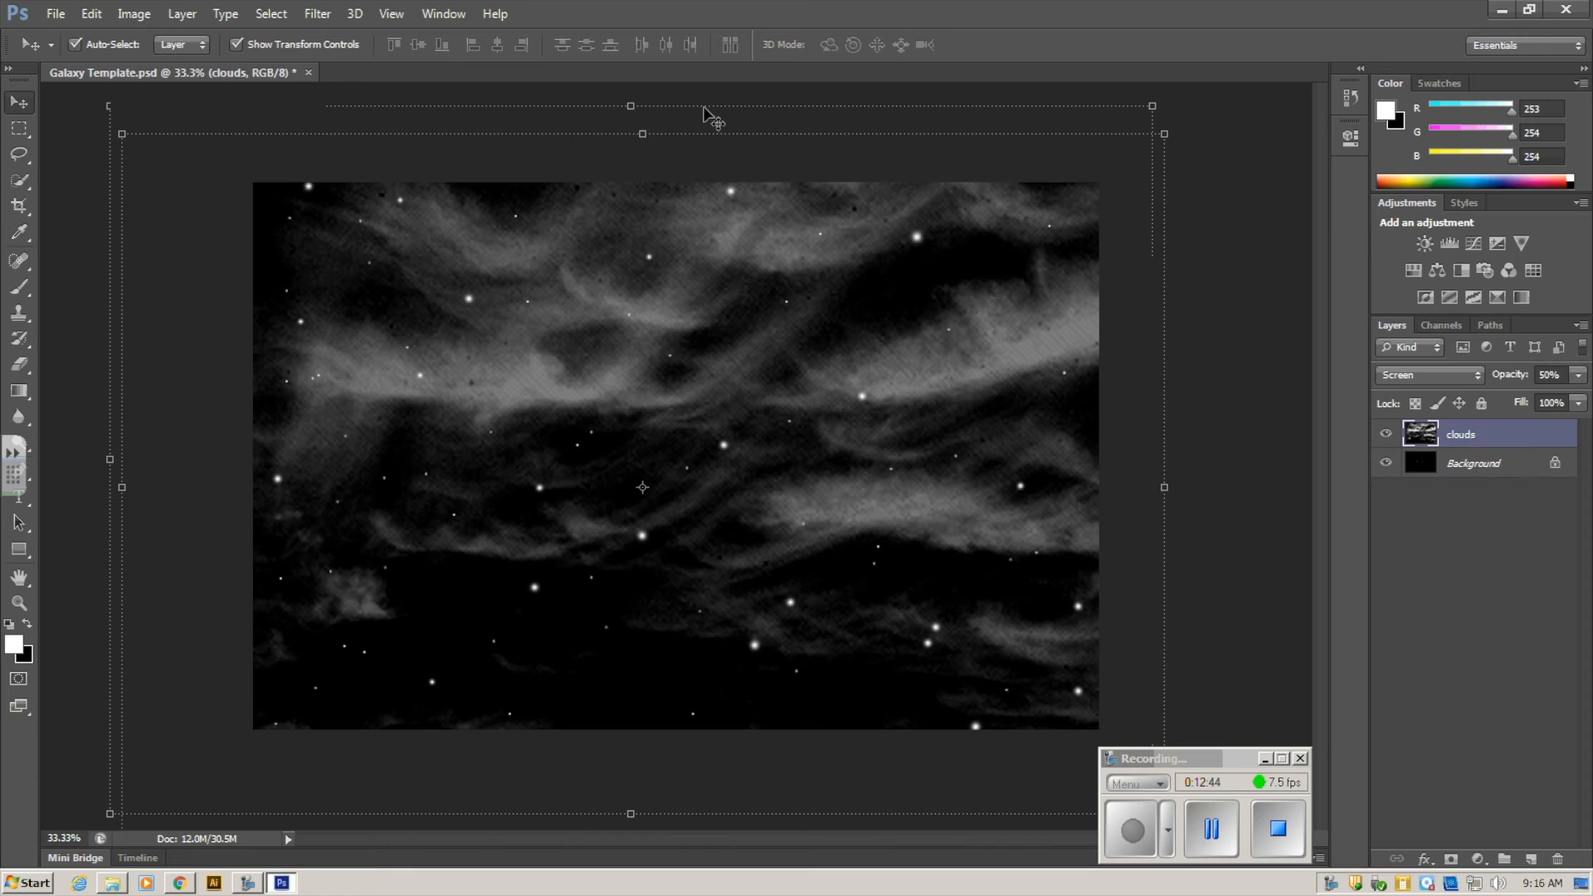
left_click(187, 14)
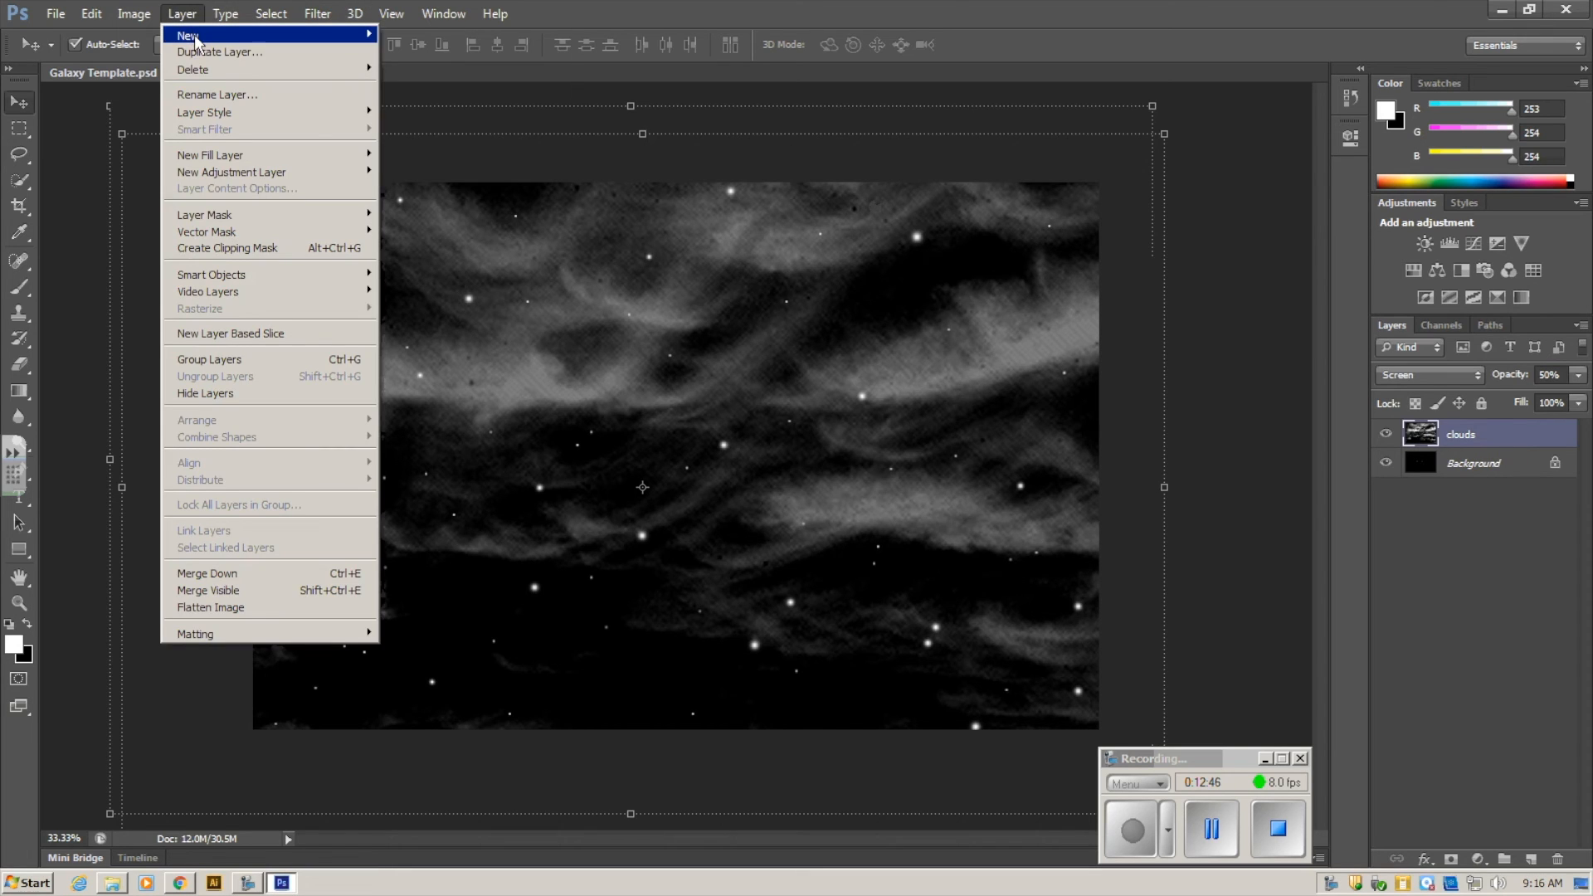
mouse_move(199, 38)
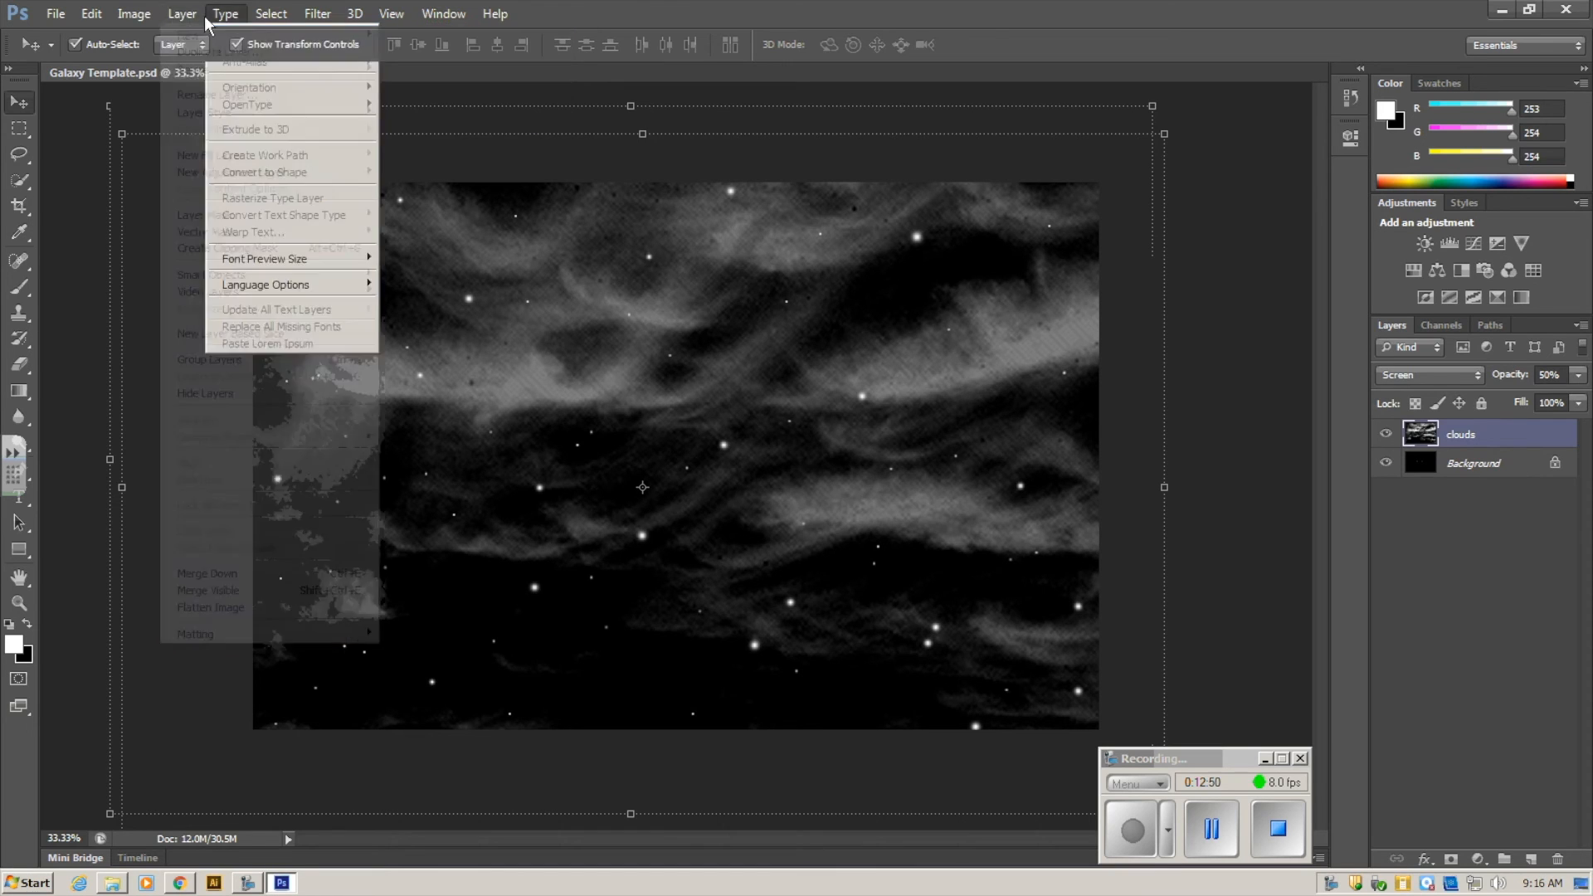
left_click(1325, 38)
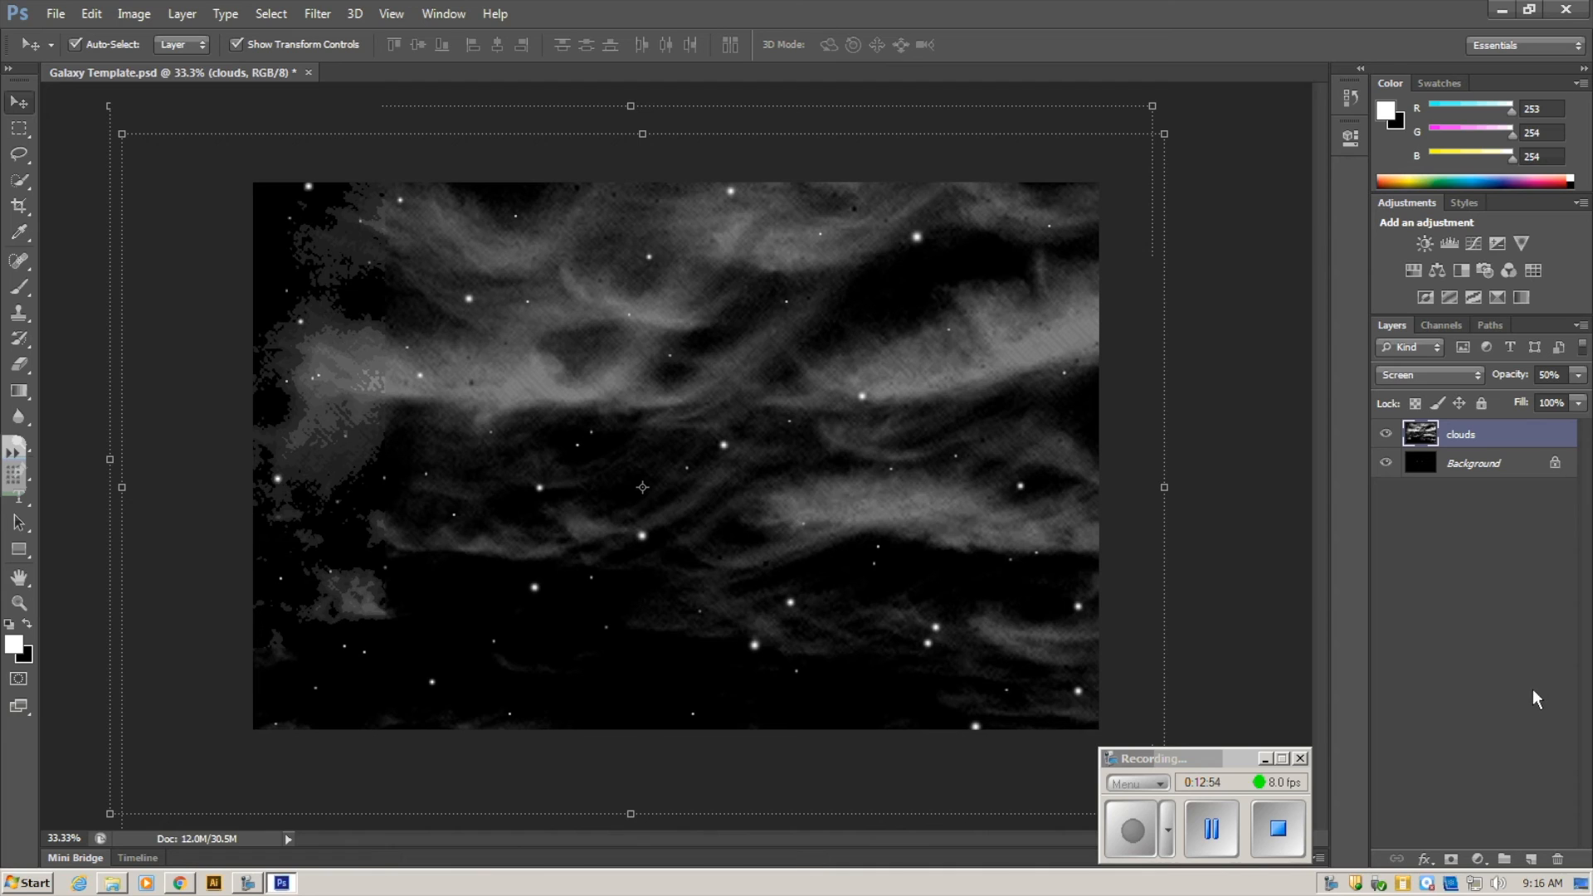
- Add a new layer above the clouds layer, name it color, and keep it as the active layer
left_click(1531, 860)
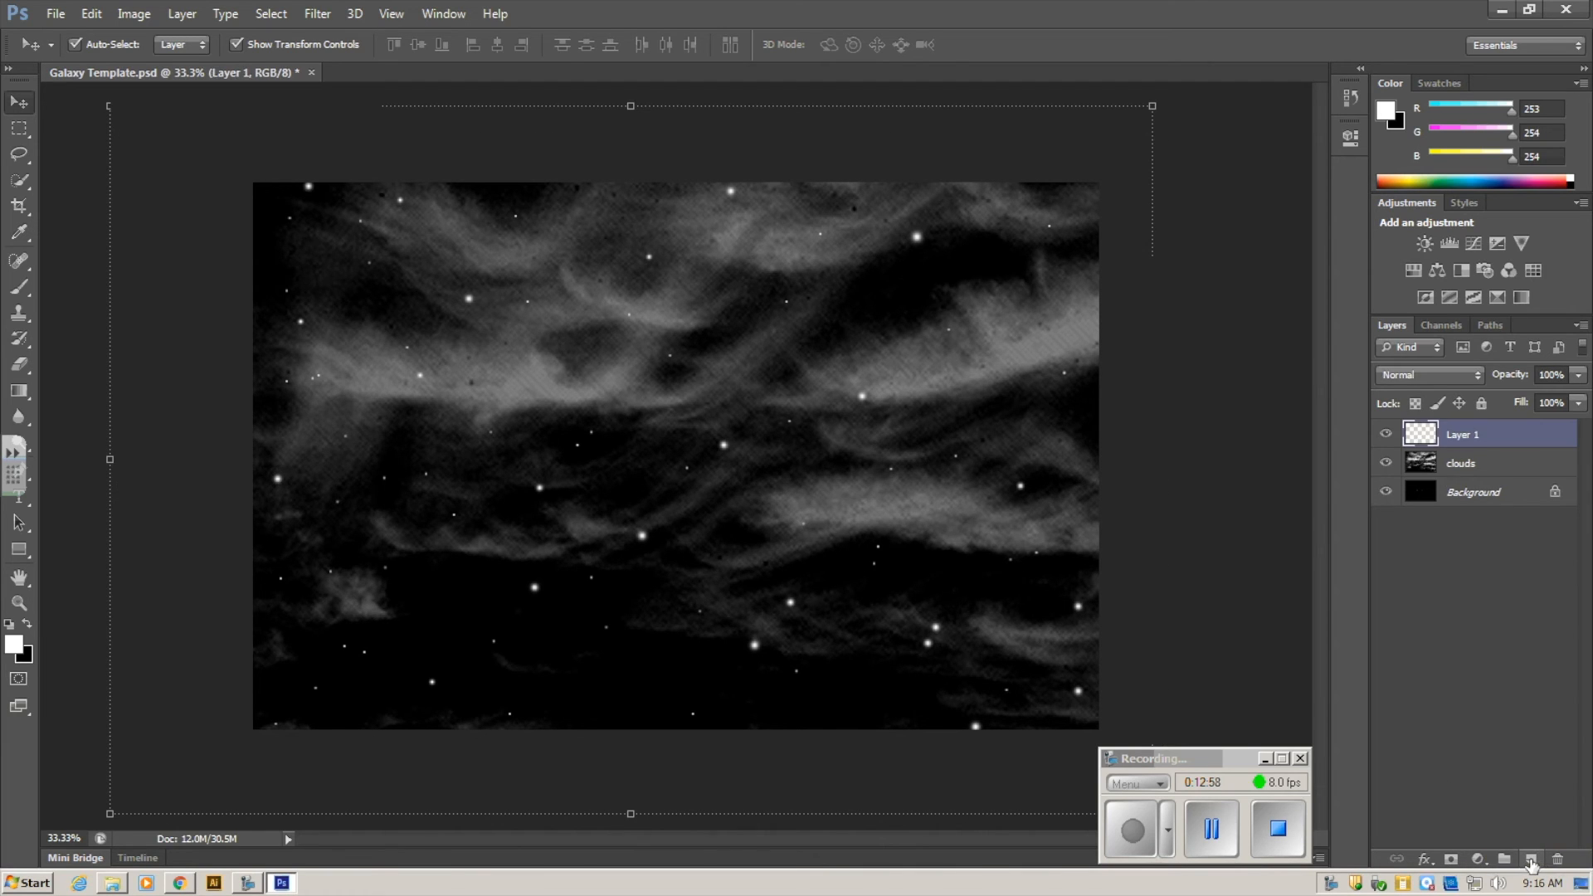
double_click(1464, 434)
type("color")
key("Return")
key("shift+alt+s")
left_click(1494, 469)
left_click(1487, 441)
- Bring up the colour swatches and undock them so they float beside the canvas
left_click(1448, 84)
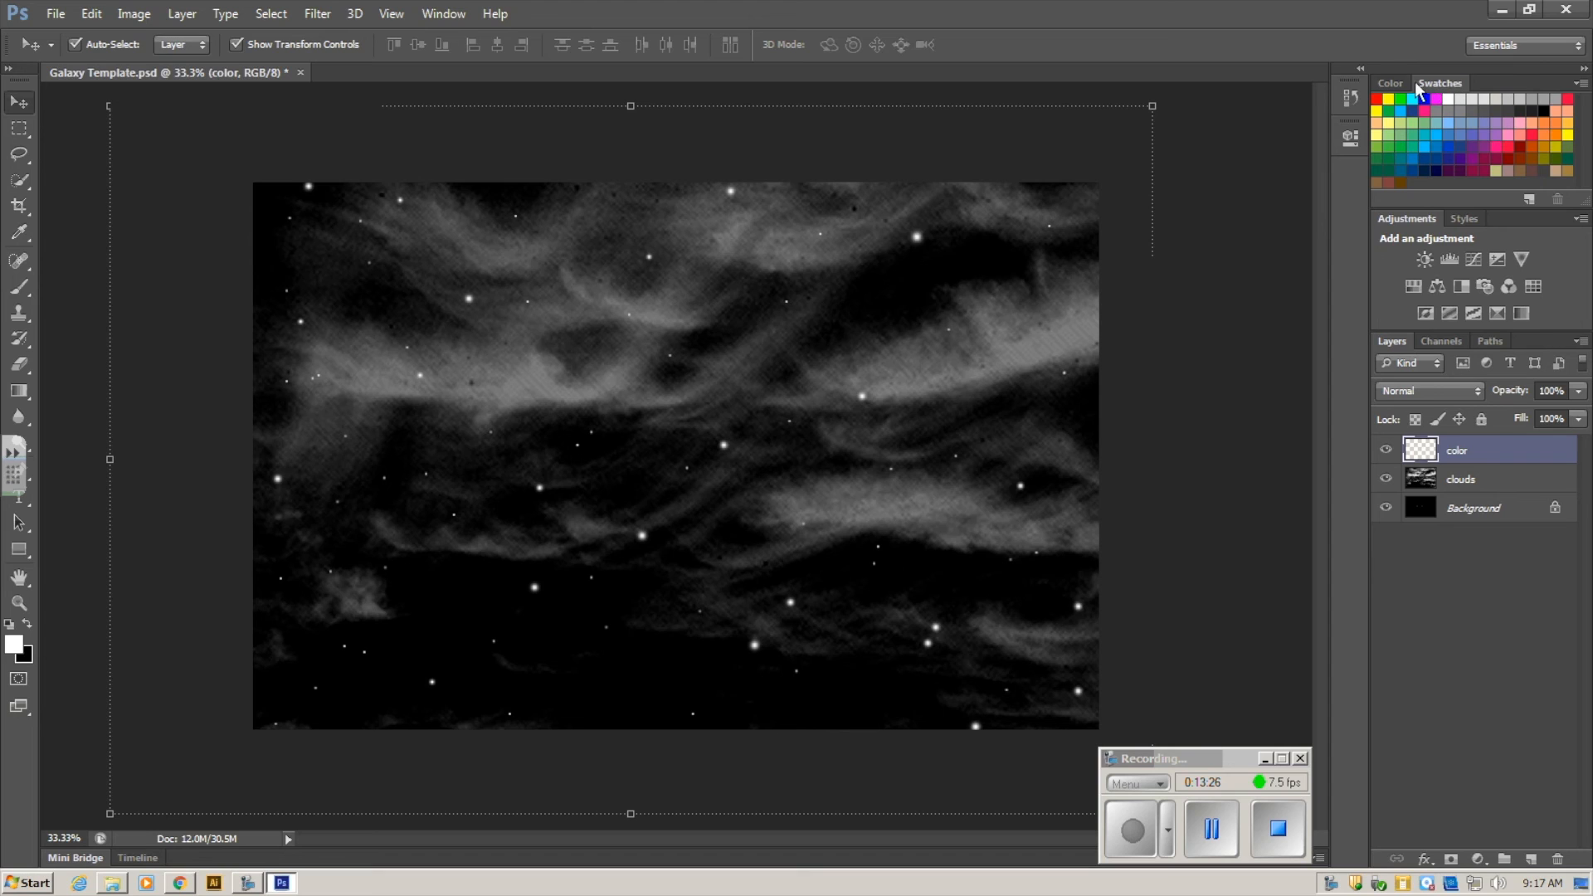
left_click(458, 14)
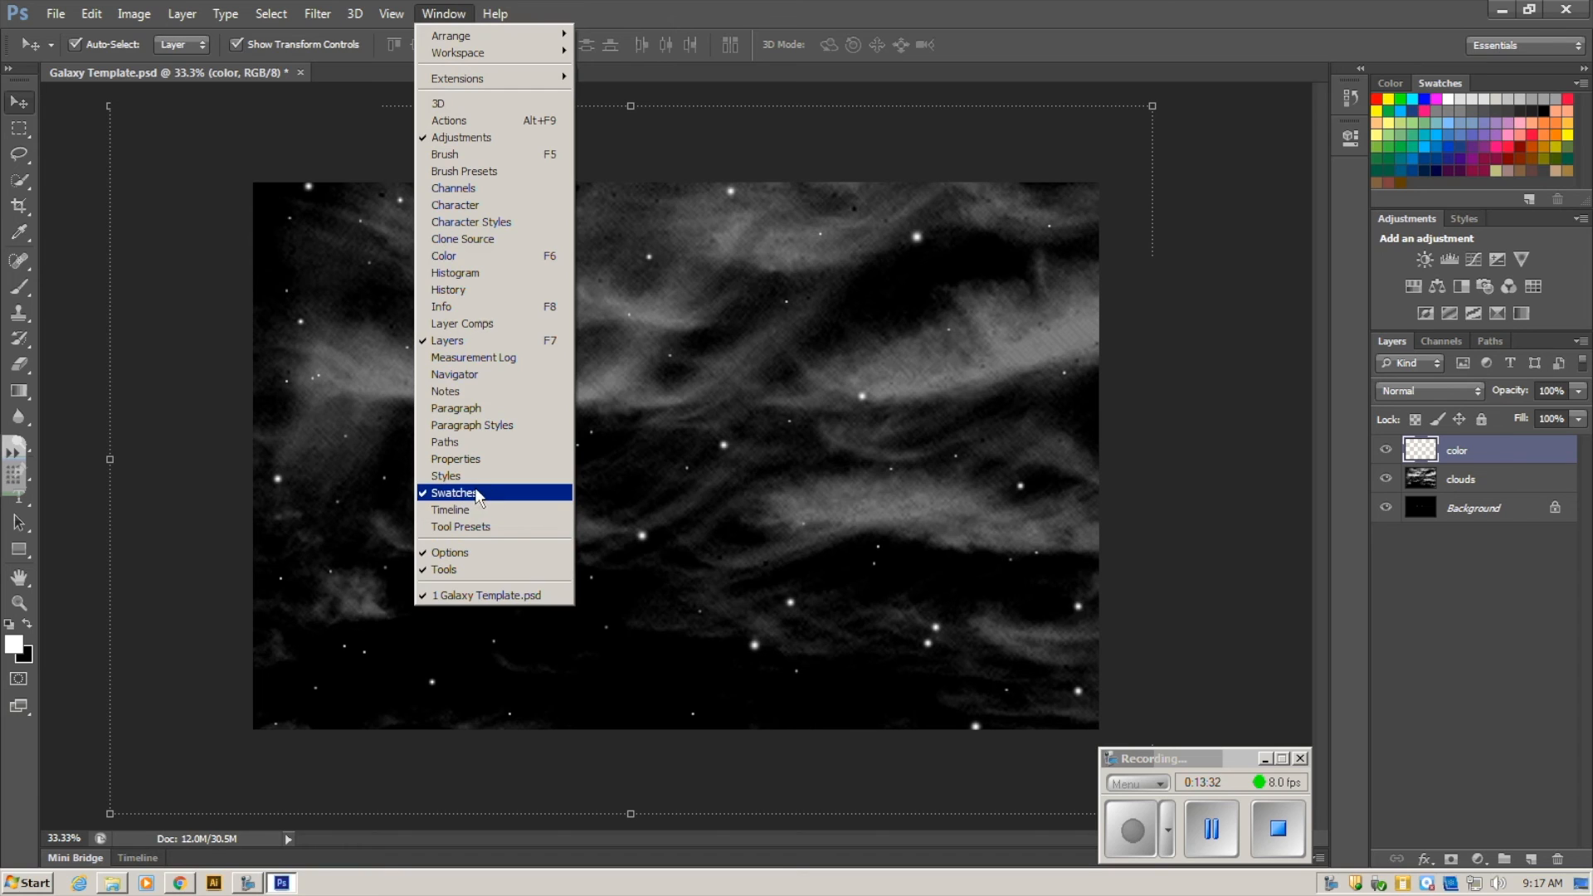
left_click_drag(1462, 83, 1213, 162)
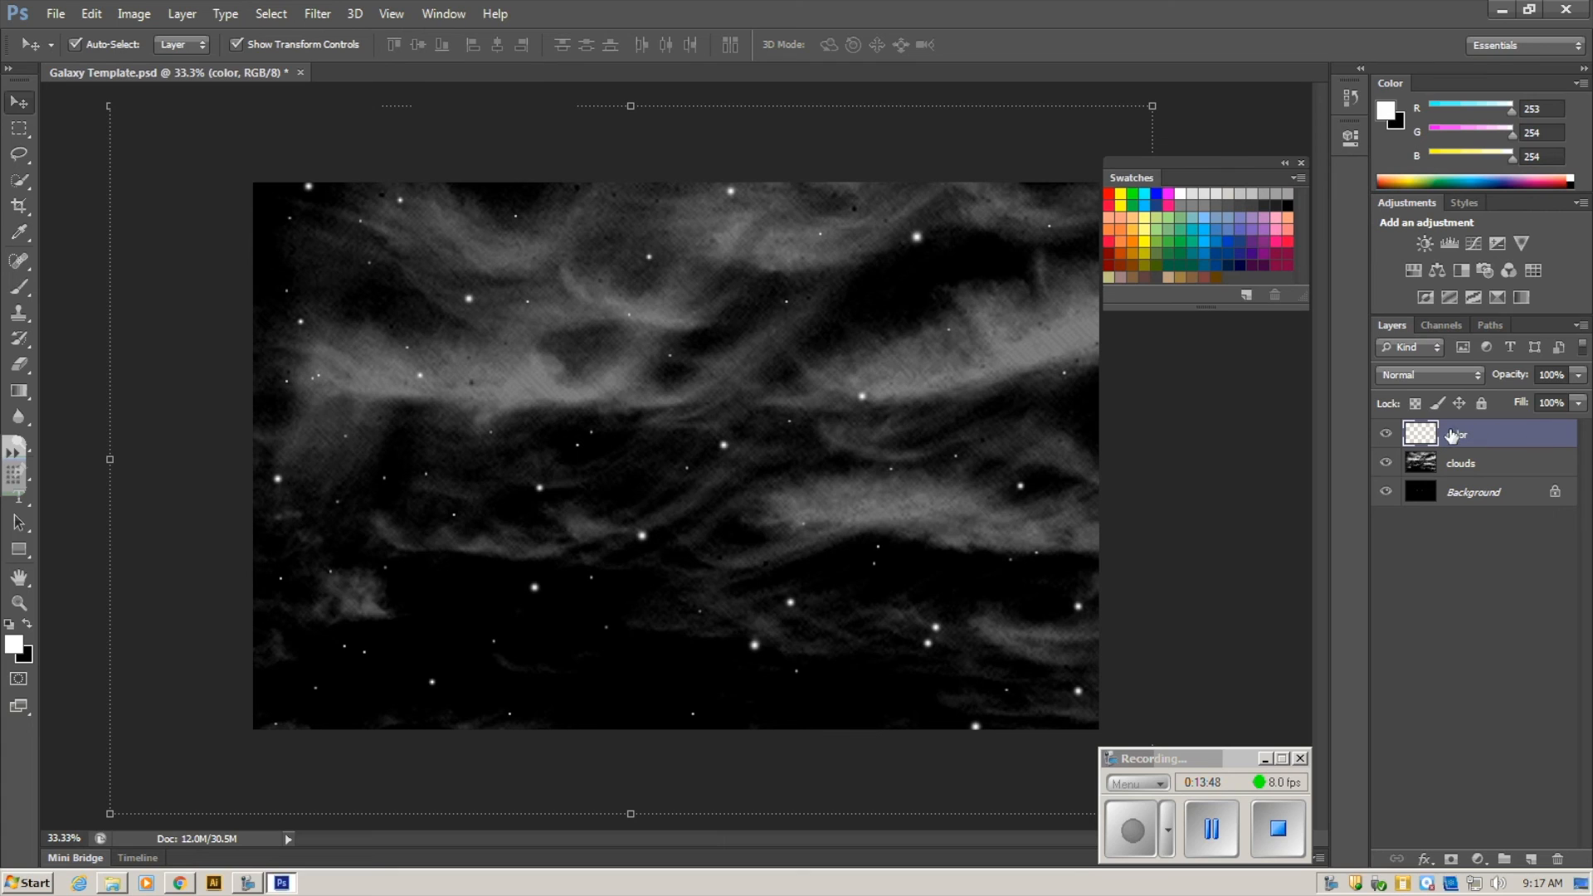
- Make the color layer active and pick light blue (RGB 0, 174, 239) as the foreground colour
left_click(1476, 491)
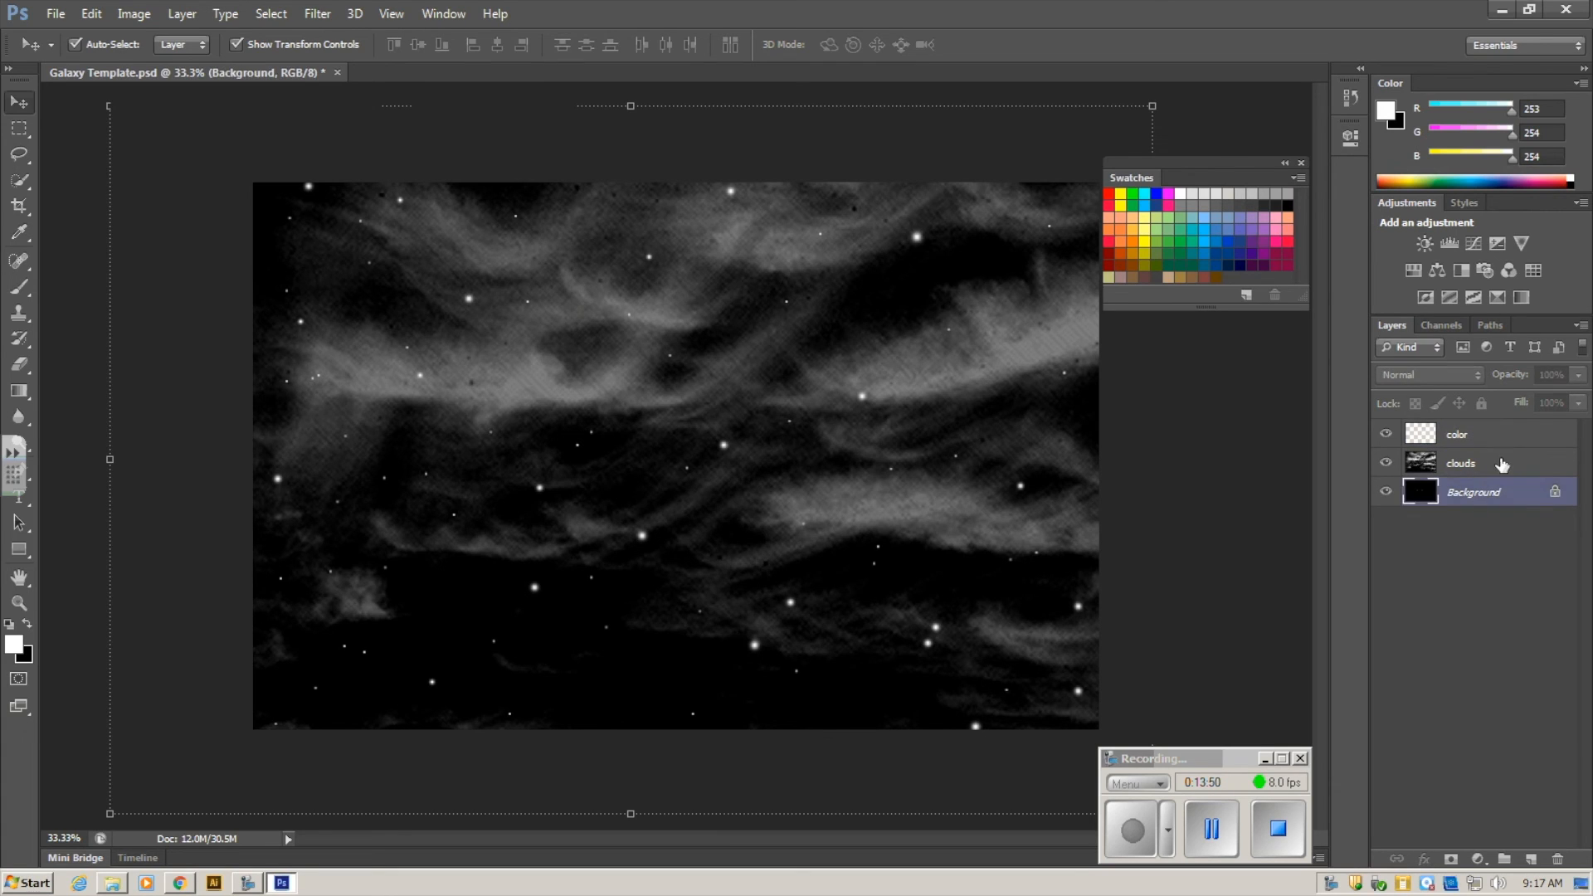
left_click(1502, 464)
left_click(1496, 434)
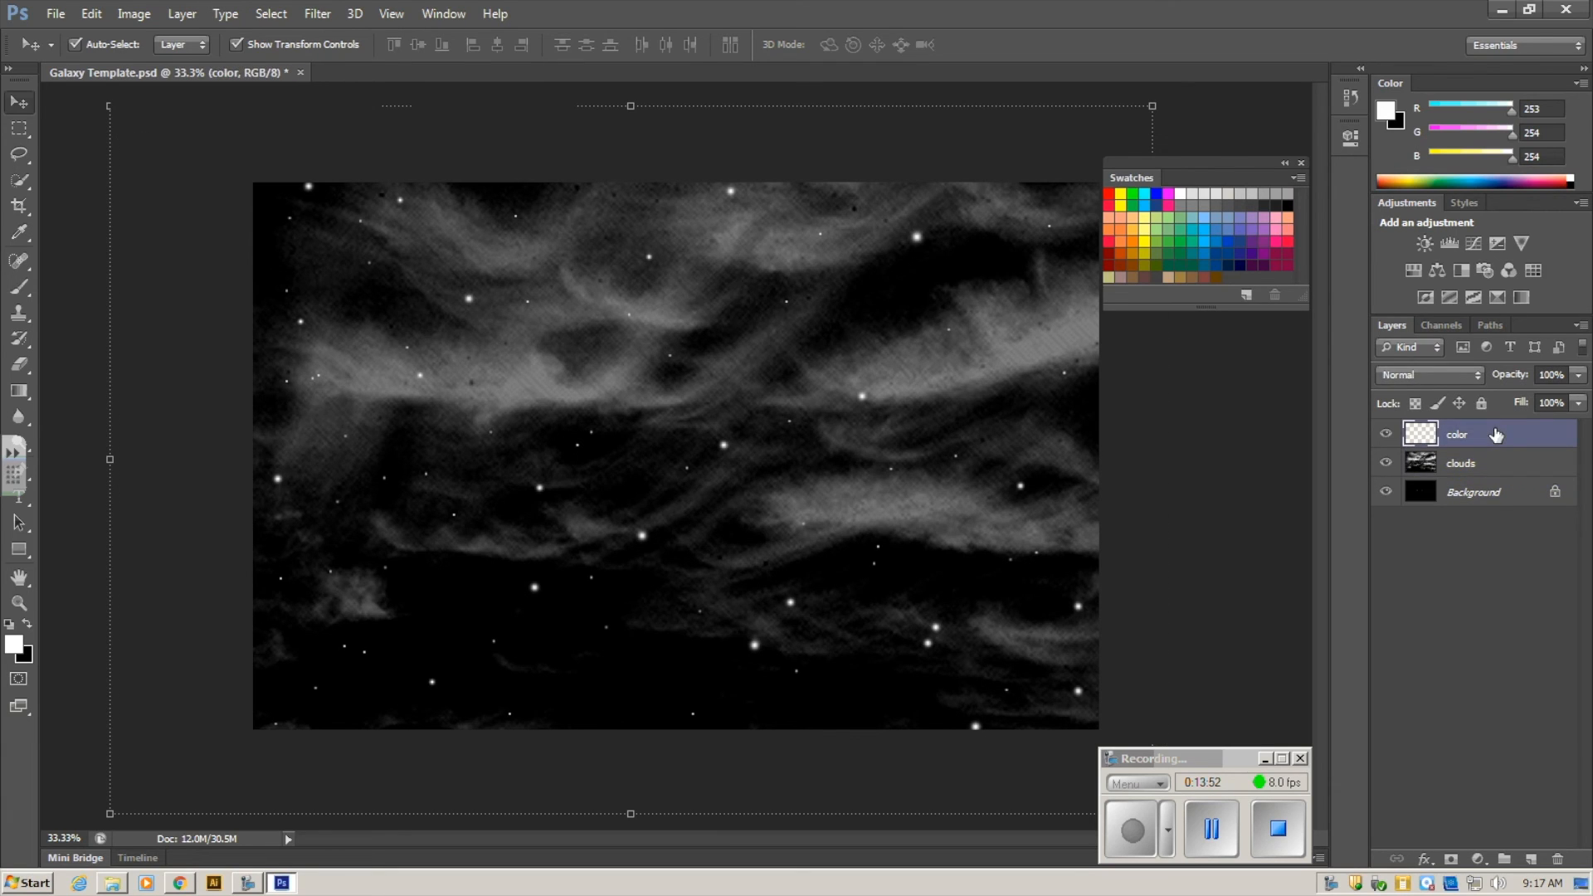
left_click(1203, 241)
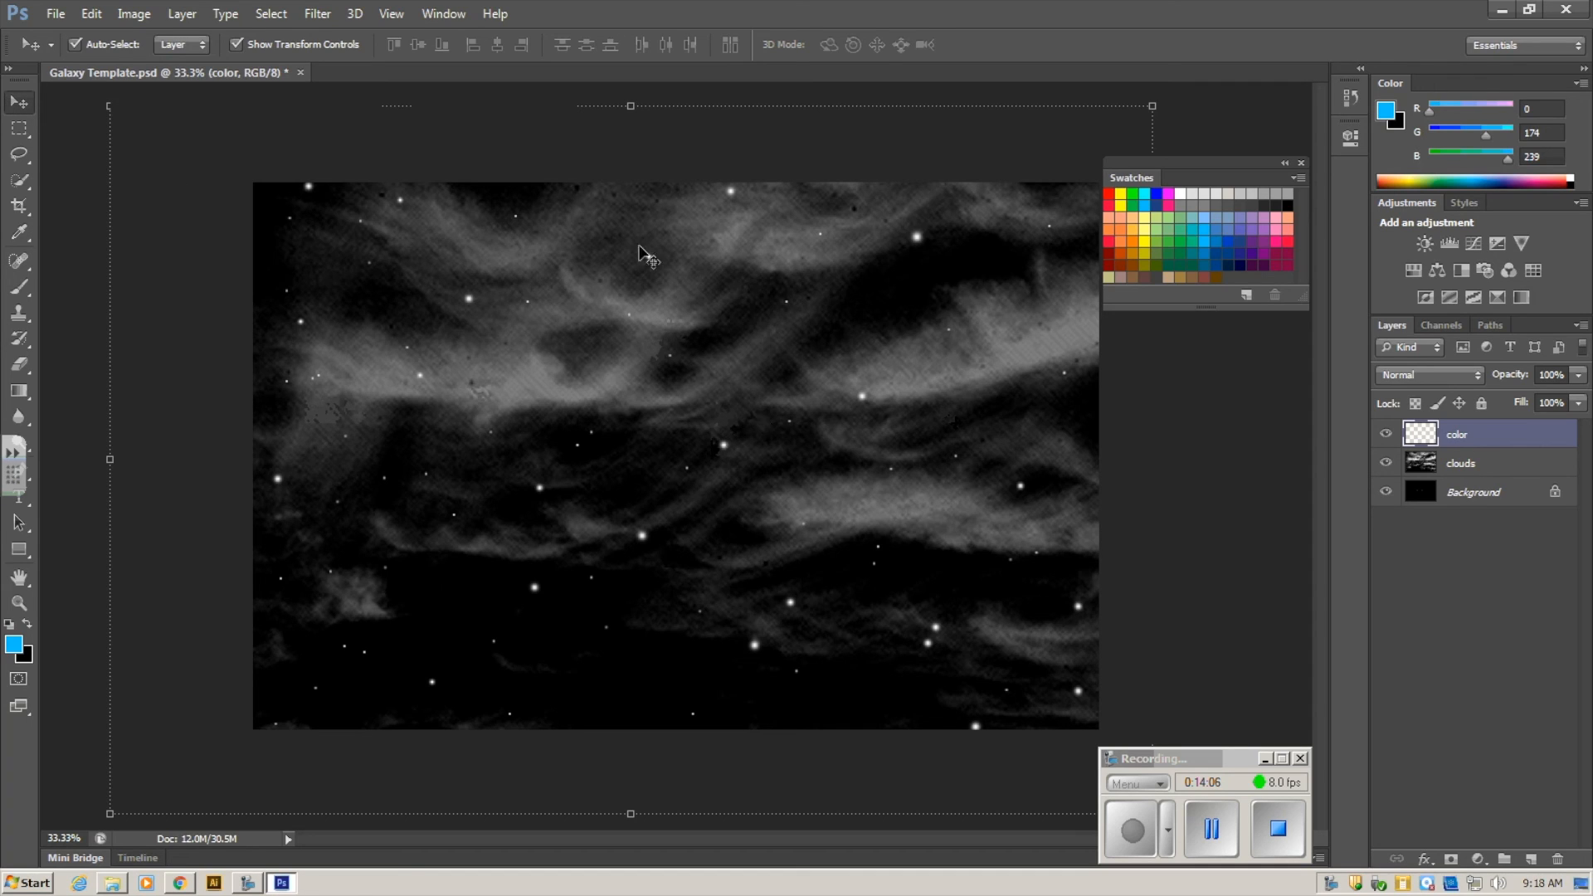
- Enlarge the Brush to size 300 and paint light blue curving strokes in the image's upper-left and lower-right areas
left_click(20, 288)
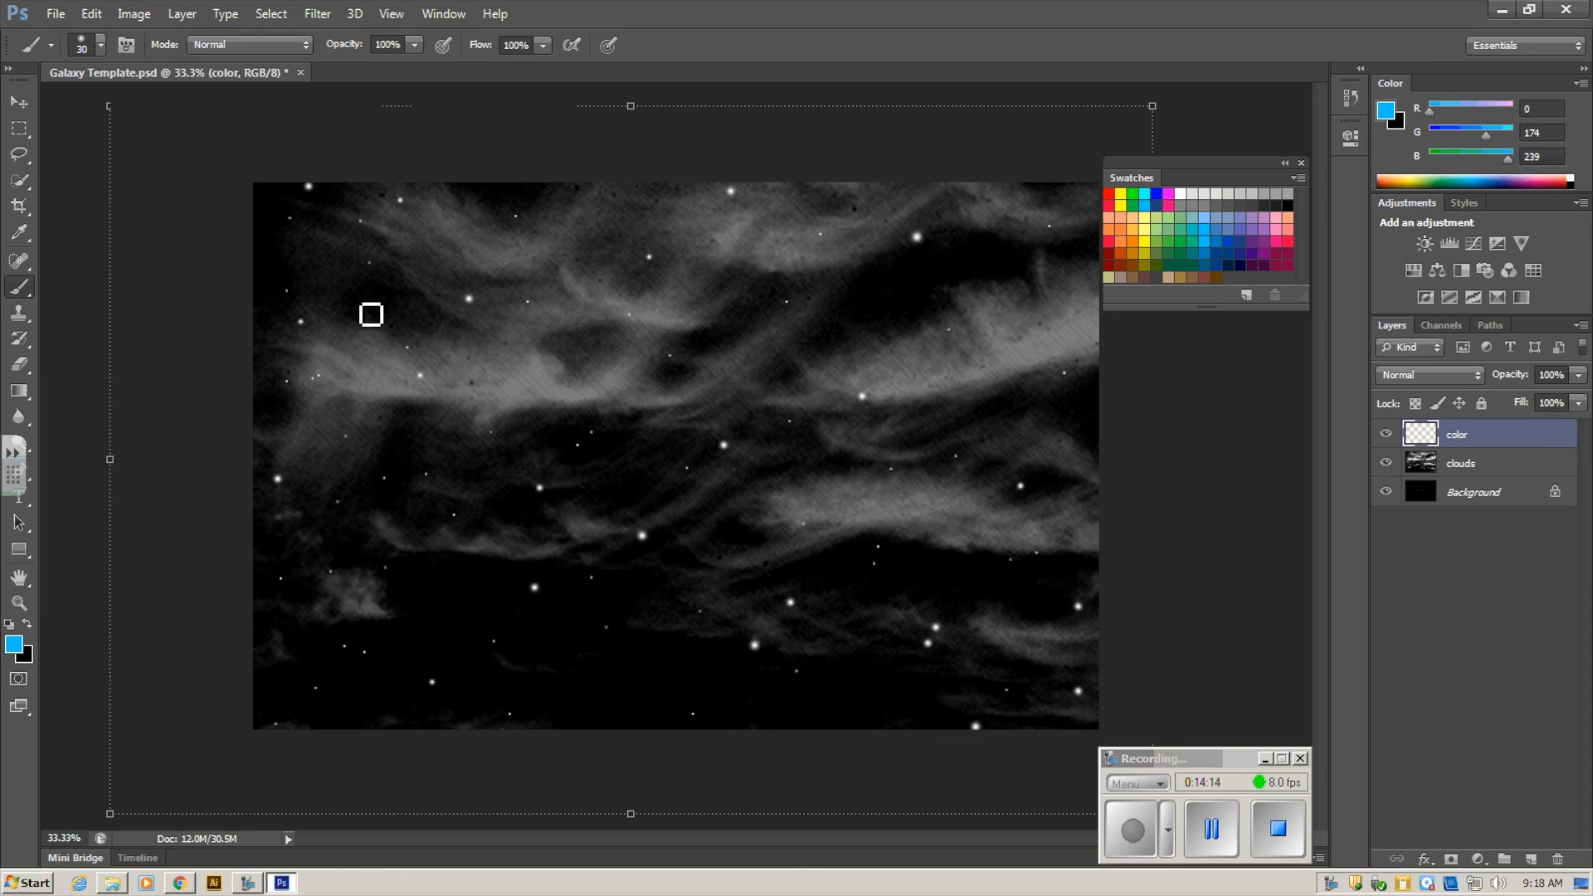
key("bracketright")
key("bracketright")
key("bracketright")
key("bracketright")
key("bracketright")
key("bracketright")
key("bracketright")
key("bracketright")
key("bracketright")
key("bracketright")
key("bracketright")
key("bracketright")
key("bracketright")
key("bracketright")
key("bracketleft")
mouse_move(286, 423)
left_mouse_down()
mouse_move(315, 354)
mouse_move(493, 340)
mouse_move(508, 240)
mouse_move(566, 238)
left_mouse_up()
mouse_move(850, 591)
left_mouse_down()
mouse_move(738, 591)
mouse_move(735, 555)
mouse_move(783, 497)
mouse_move(1006, 487)
mouse_move(1071, 451)
left_mouse_up()
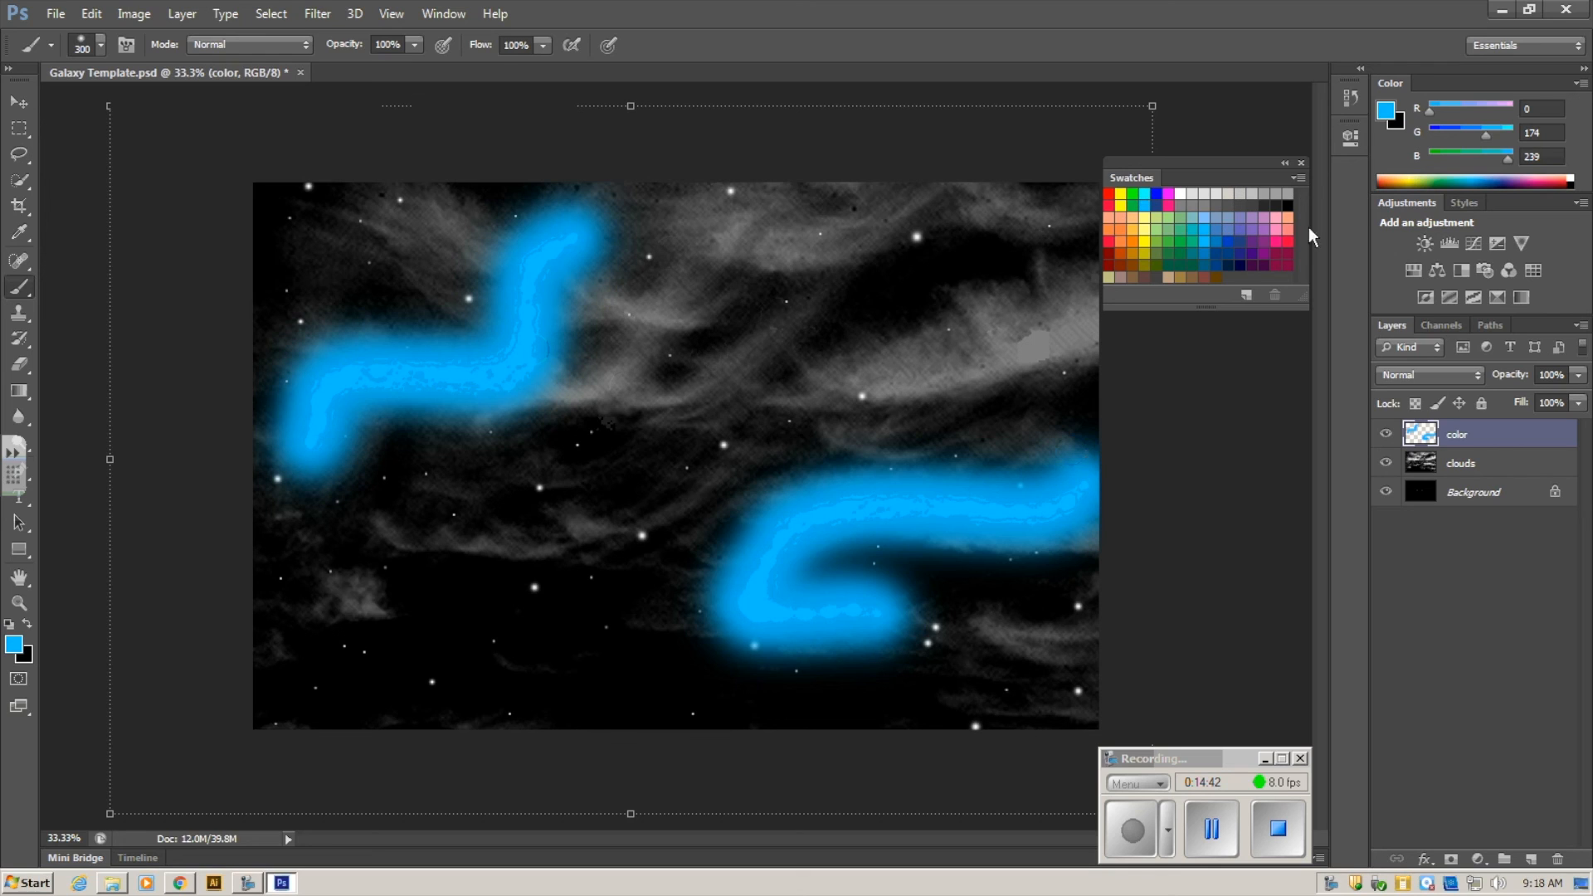
- Paint a pinkish-red stroke above the lower-right blue one, plus two purple strokes running diagonally through the centre and up to the top edge
left_click(1285, 239)
mouse_move(1079, 353)
left_mouse_down()
mouse_move(919, 406)
mouse_move(751, 453)
left_mouse_up()
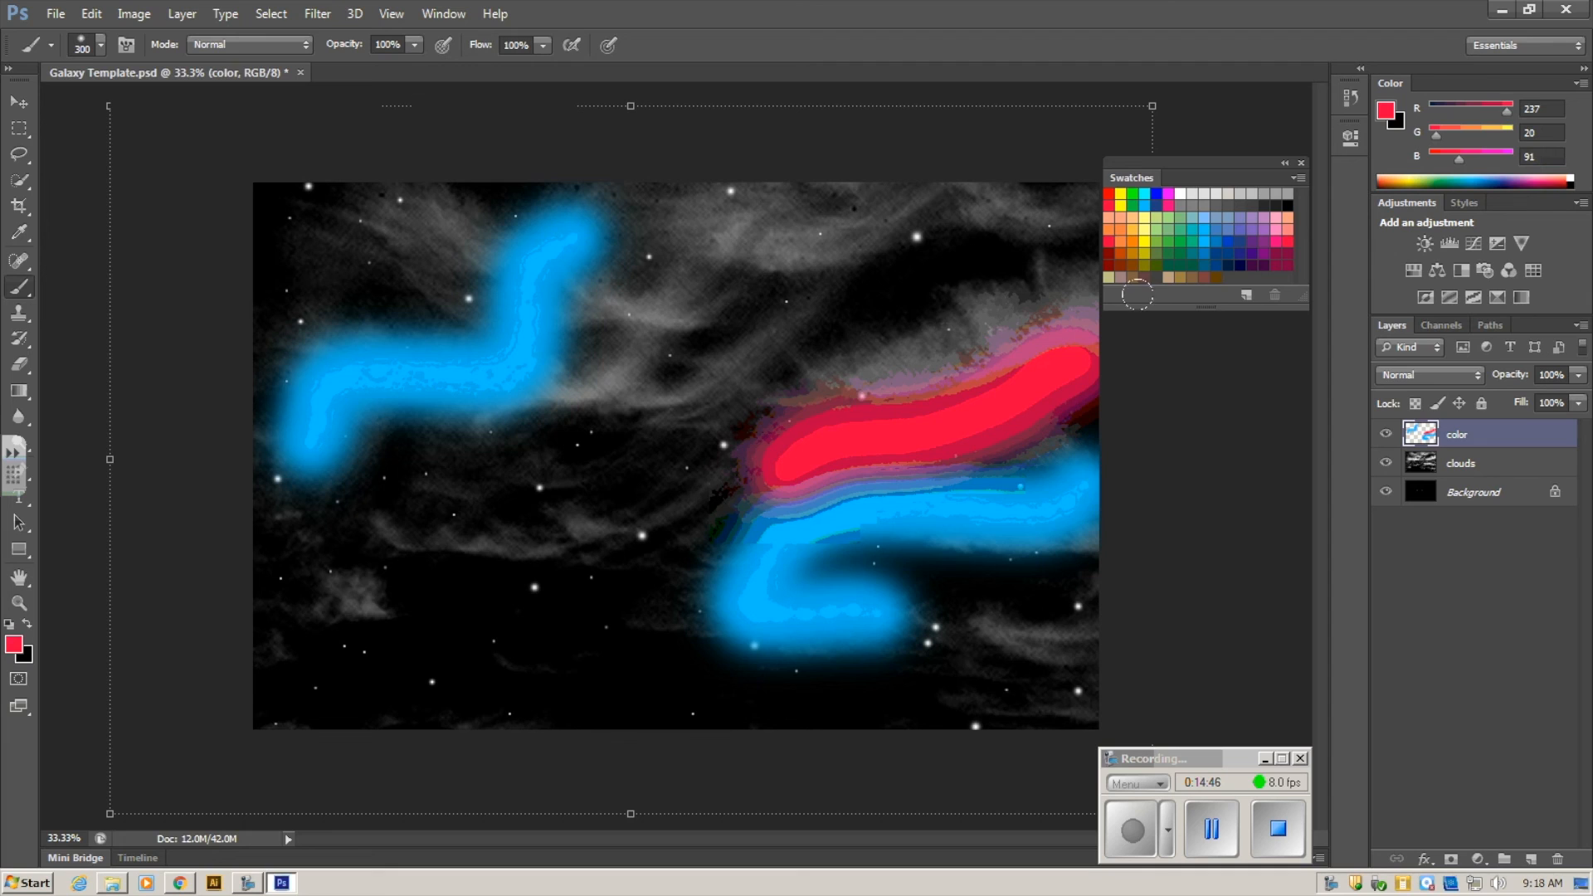
left_click(1251, 239)
mouse_move(1075, 245)
left_mouse_down()
mouse_move(700, 395)
mouse_move(527, 541)
mouse_move(345, 612)
mouse_move(357, 627)
left_mouse_up()
mouse_move(564, 415)
left_mouse_down()
mouse_move(625, 200)
mouse_move(719, 157)
left_mouse_up()
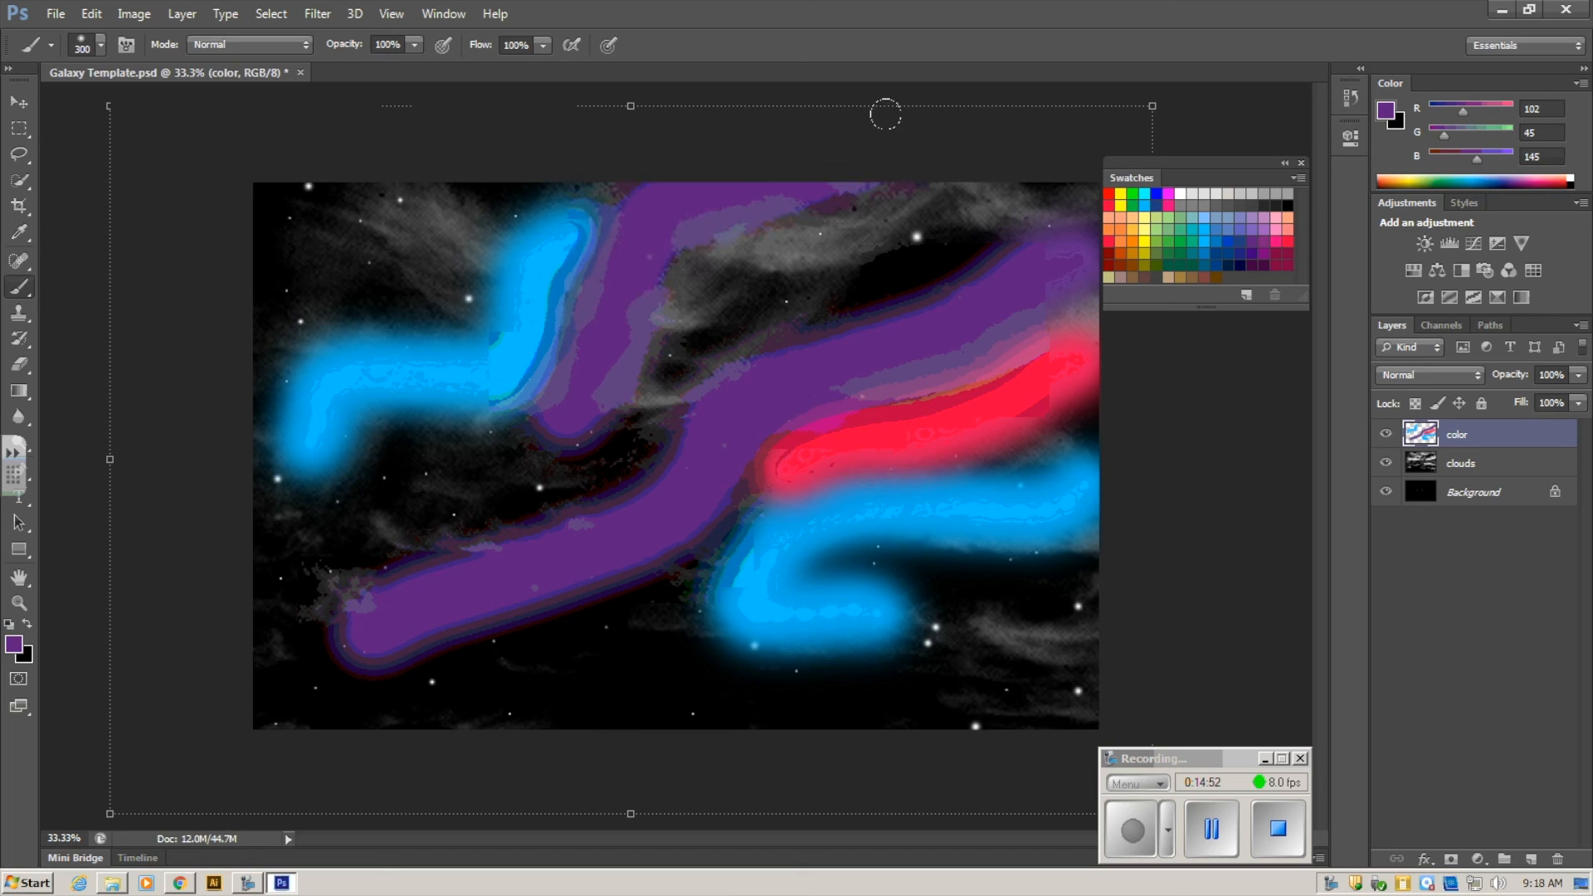
- Paint dark blue (RGB 0, 74, 128) strokes at the image's top centre, upper left, lower left and lower-right corner
left_click(1217, 253)
mouse_move(929, 217)
left_mouse_down()
mouse_move(889, 178)
mouse_move(656, 268)
mouse_move(635, 370)
mouse_move(598, 431)
left_mouse_up()
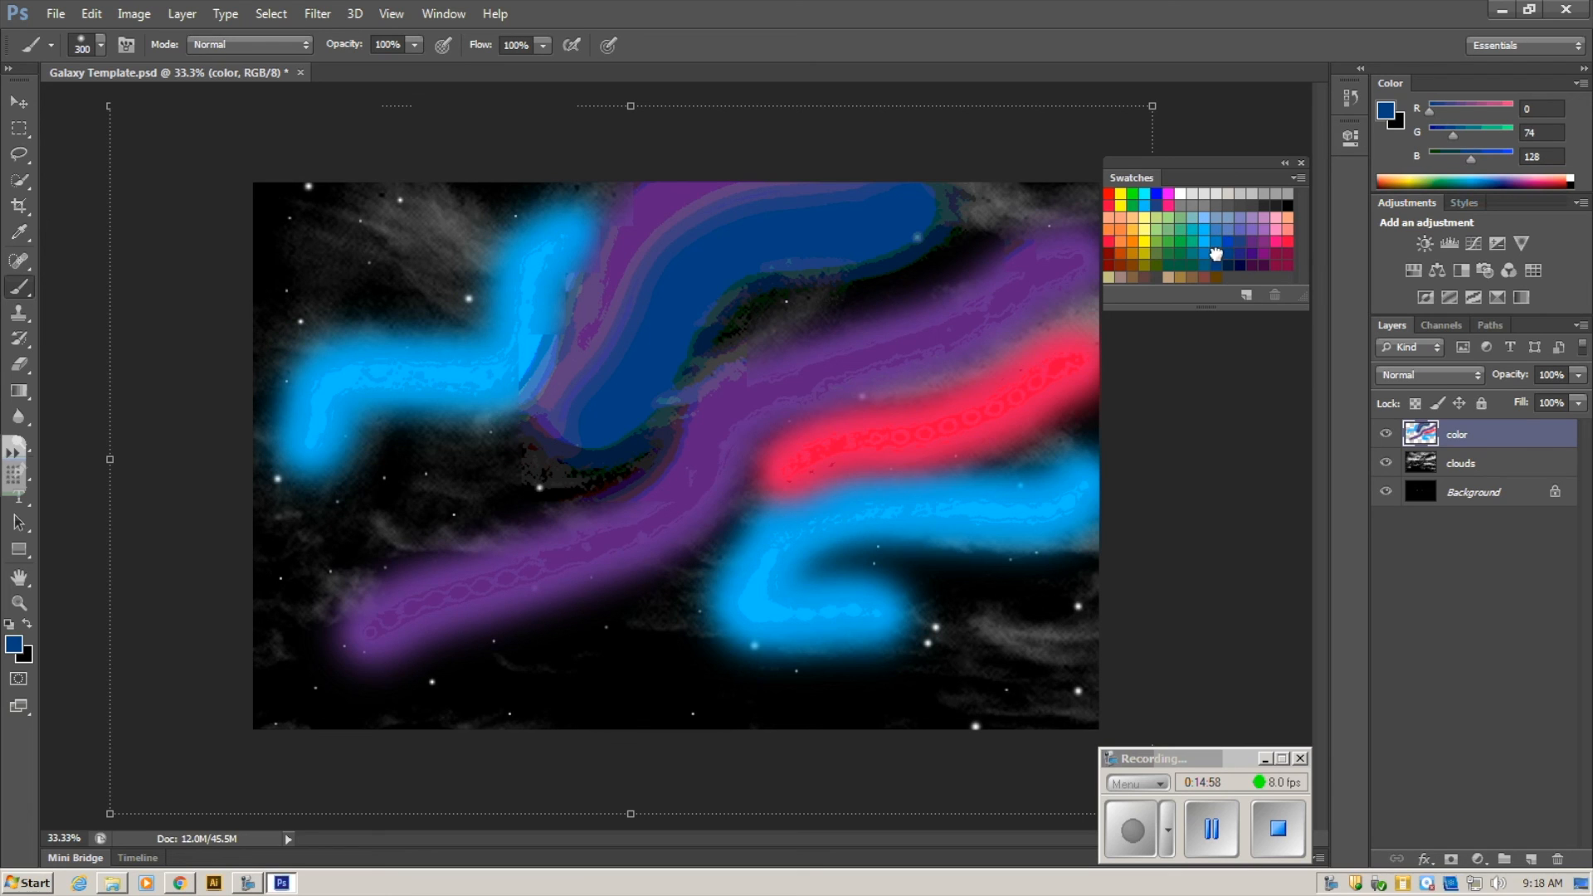
mouse_move(475, 184)
left_mouse_down()
mouse_move(423, 251)
mouse_move(312, 264)
mouse_move(224, 306)
left_mouse_up()
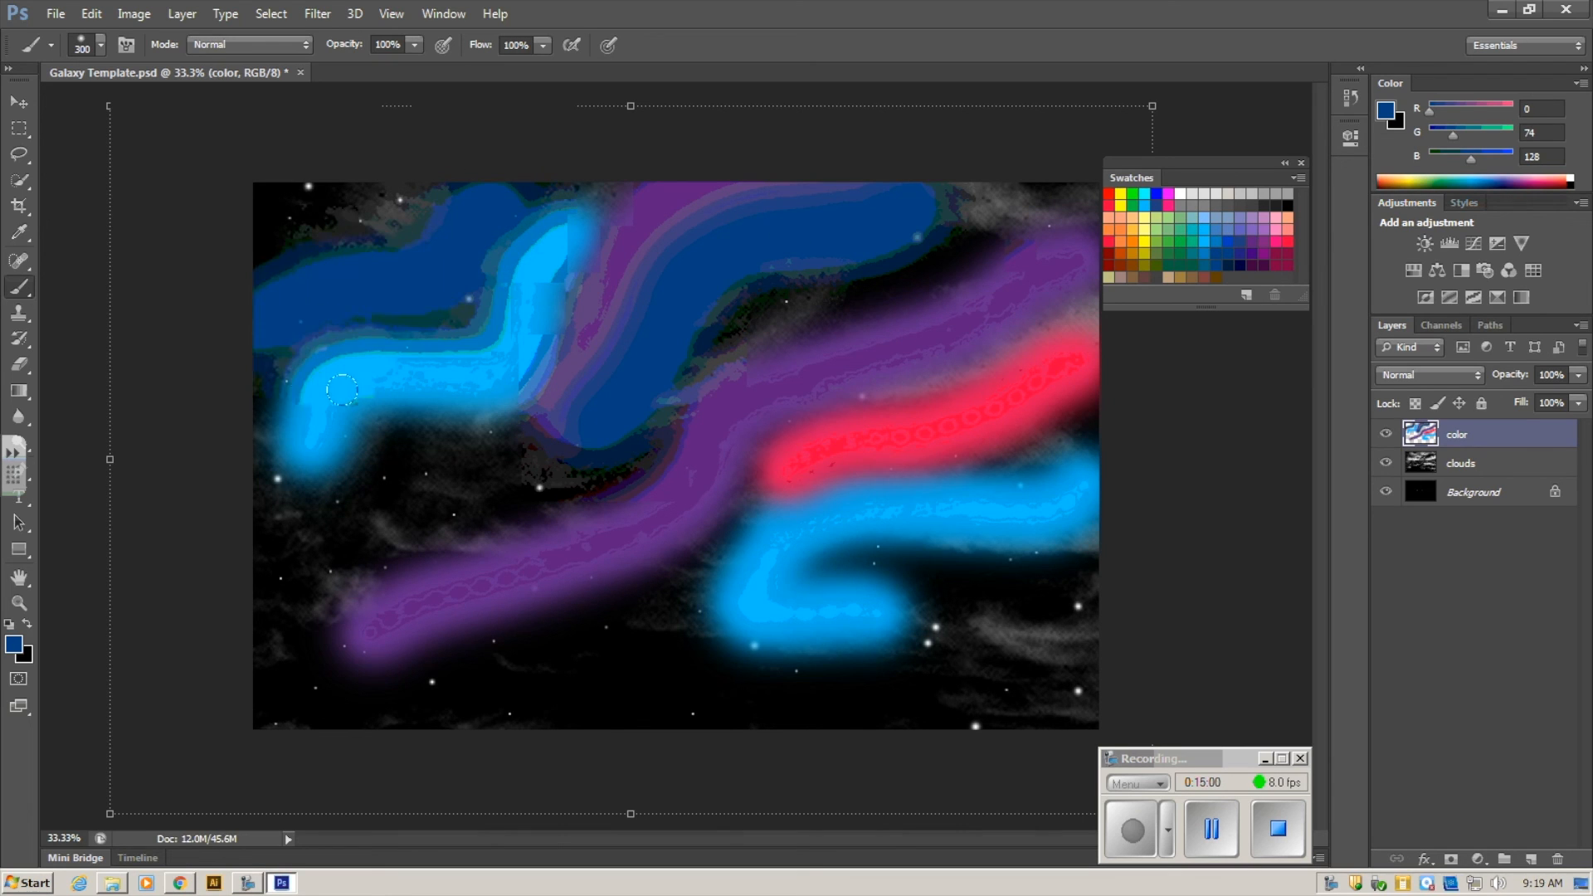
mouse_move(338, 391)
left_mouse_down()
mouse_move(367, 449)
mouse_move(117, 612)
left_mouse_up()
mouse_move(921, 616)
left_mouse_down()
mouse_move(1063, 607)
mouse_move(897, 714)
left_mouse_up()
left_click_drag(812, 549, 857, 531)
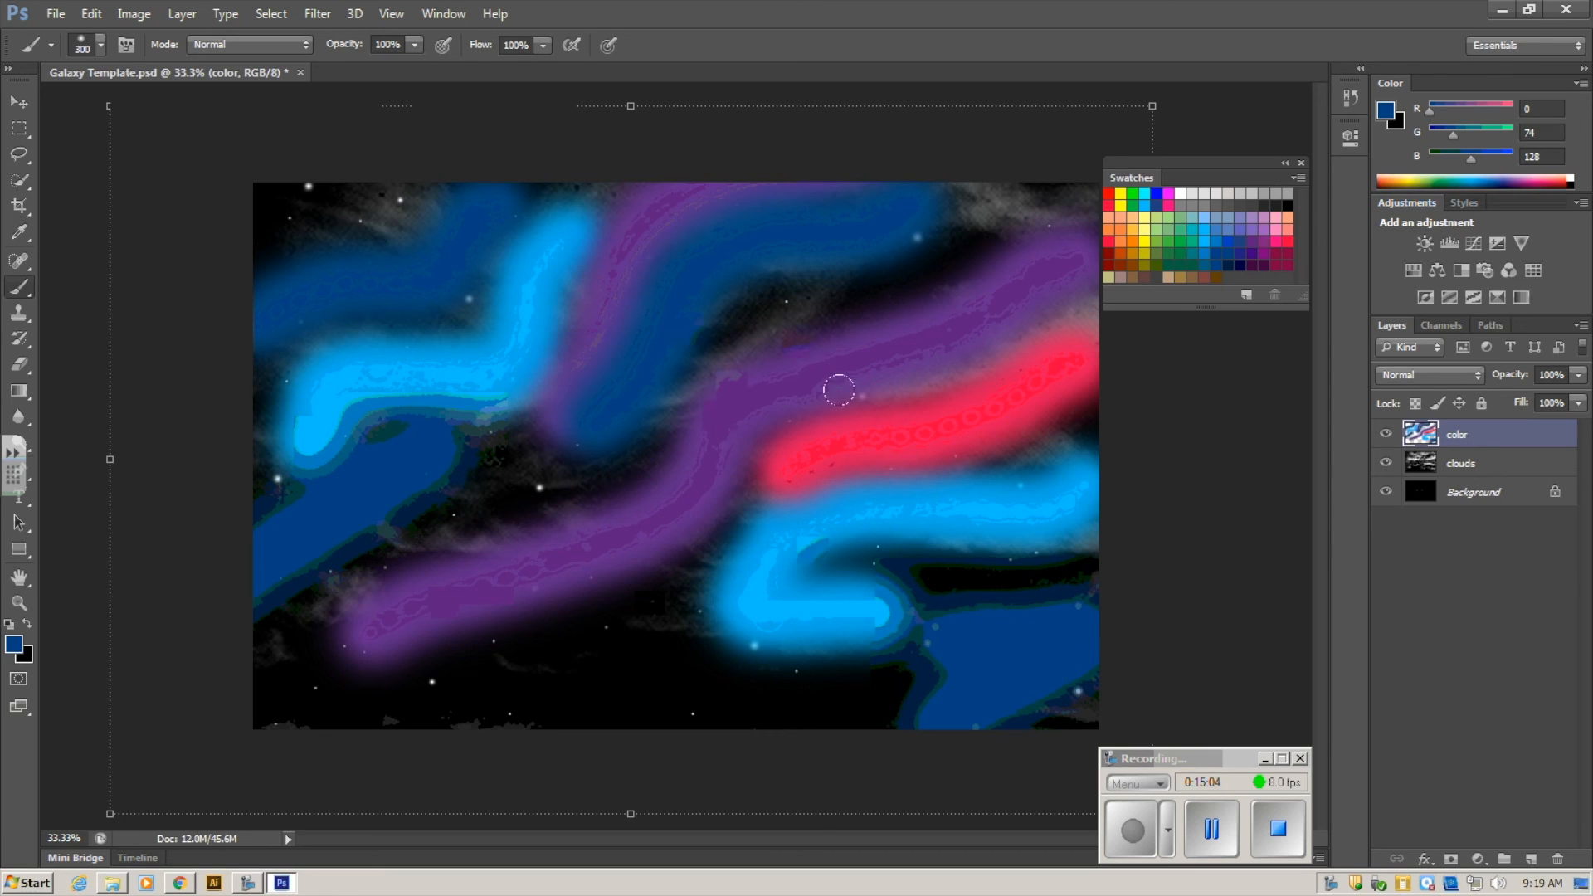
key("ctrl+alt+z")
key("ctrl+alt+z")
key("ctrl+alt+z")
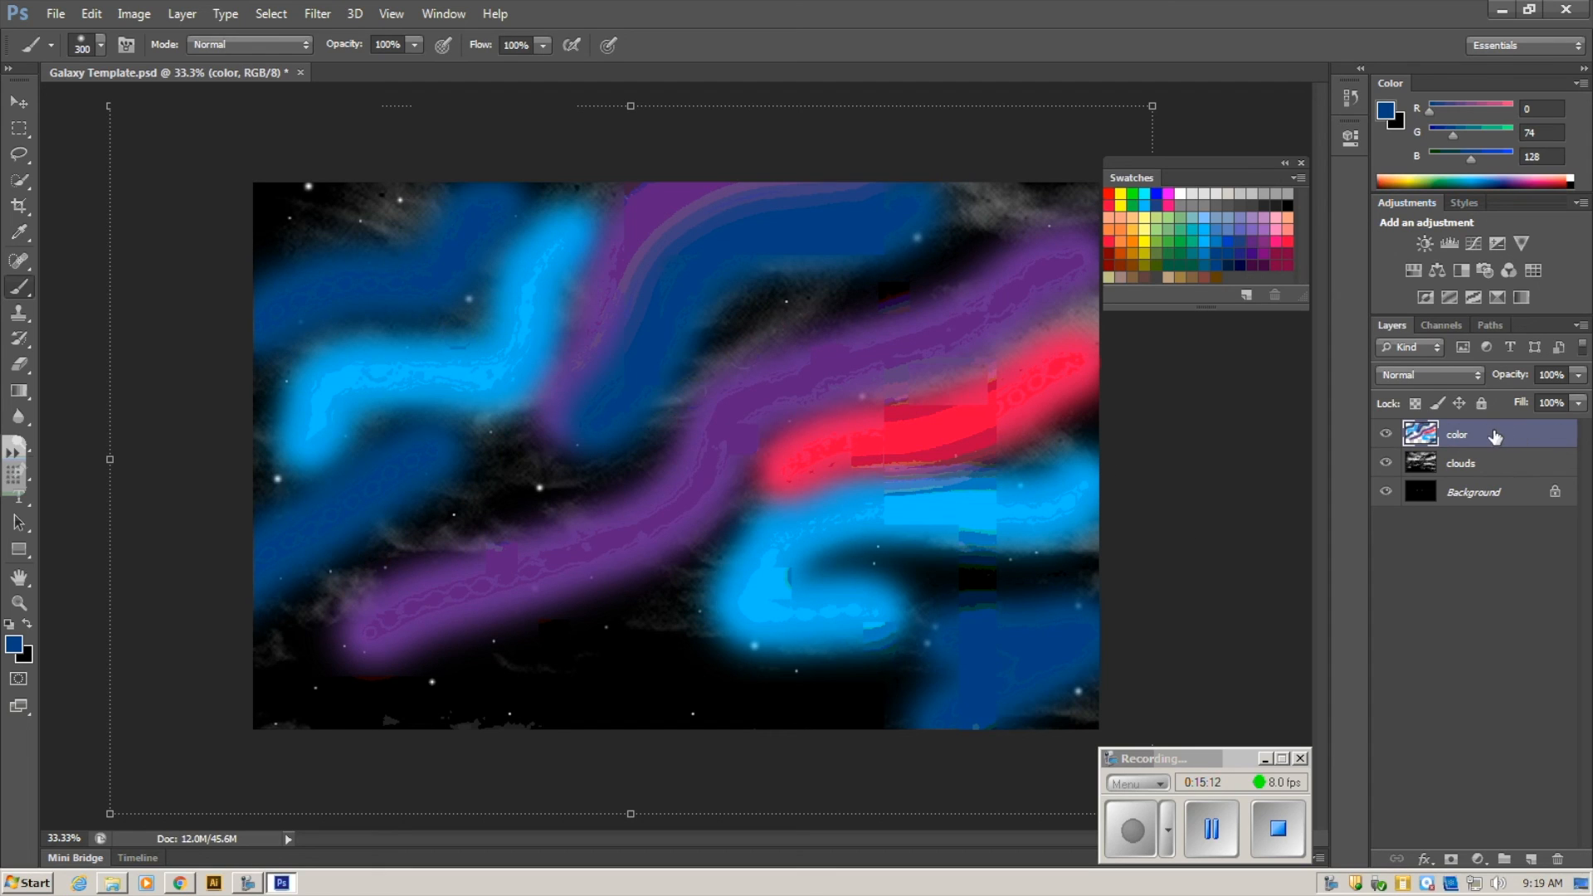
- Try the Multiply and Screen blend modes on the color layer, and set it to Overlay
left_click(1401, 379)
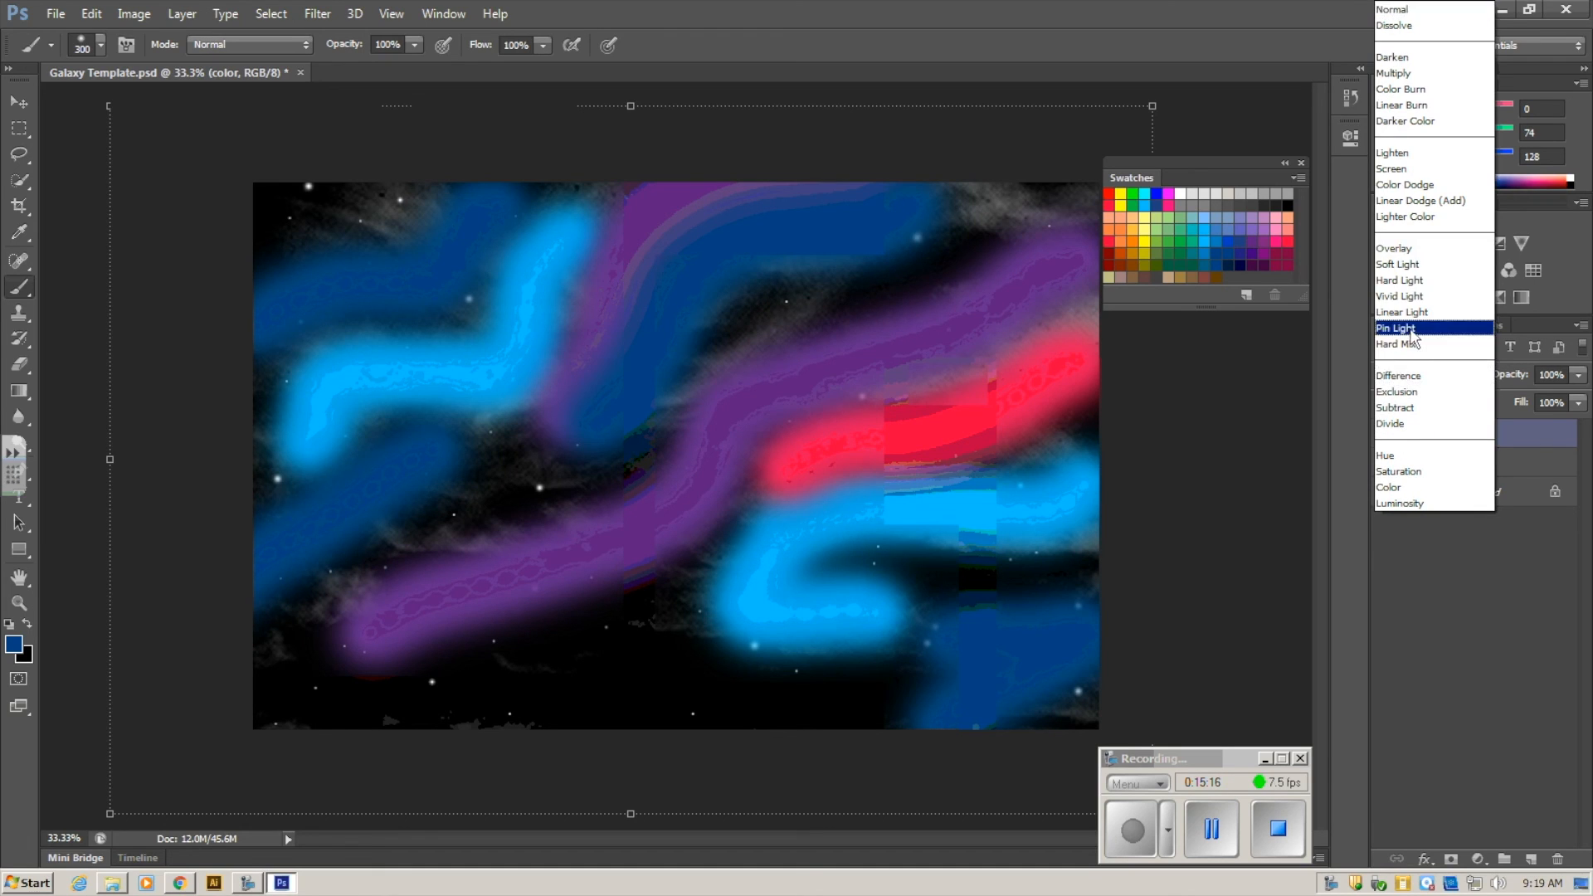
left_click(1399, 74)
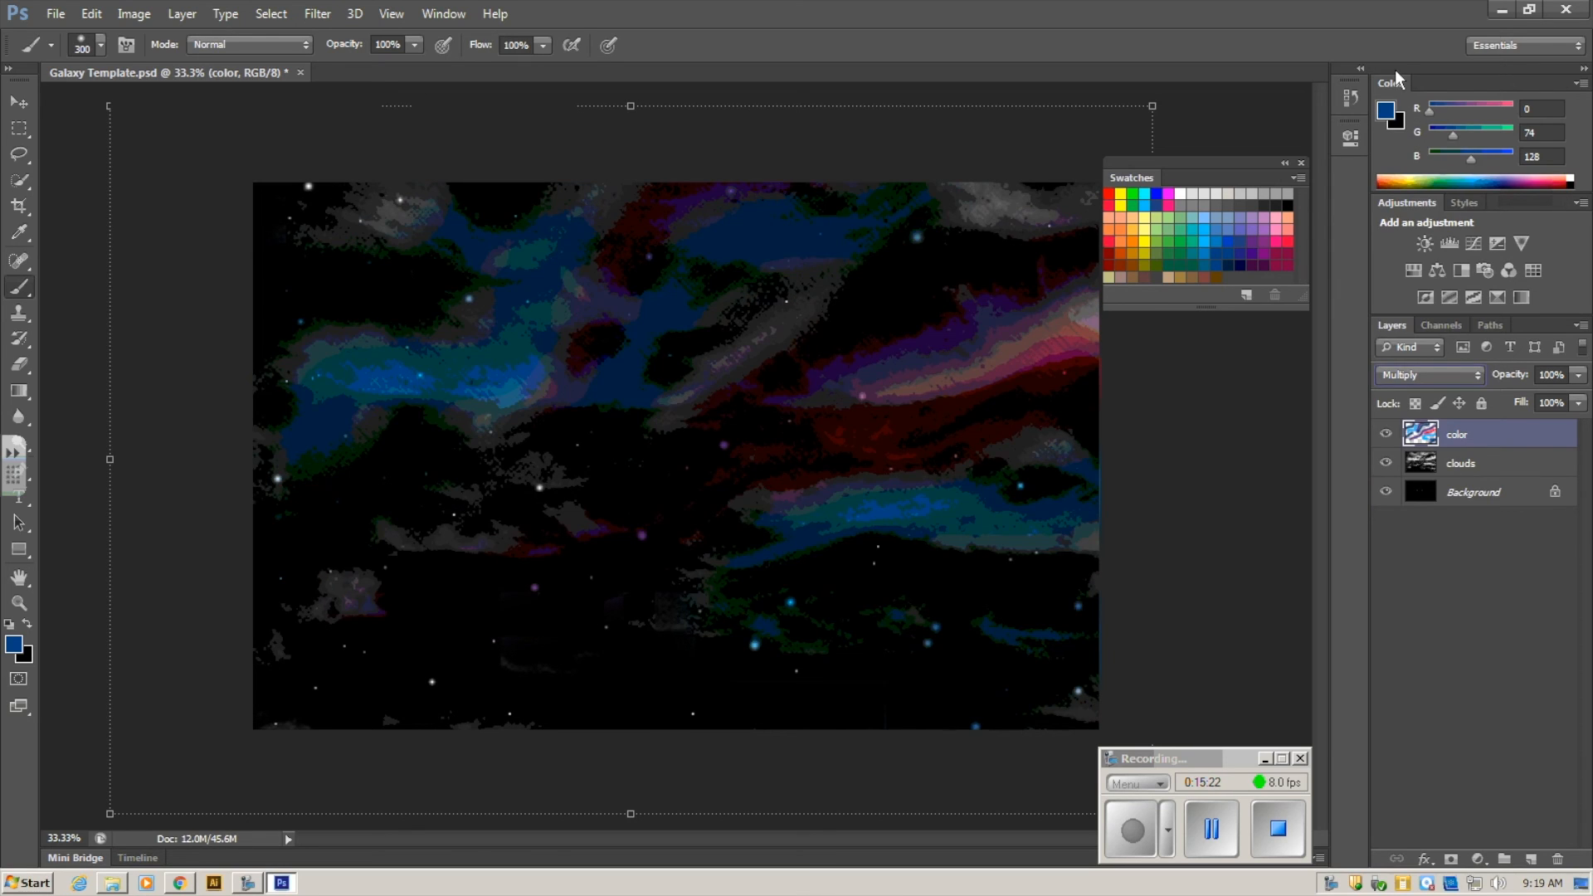
left_click(1448, 377)
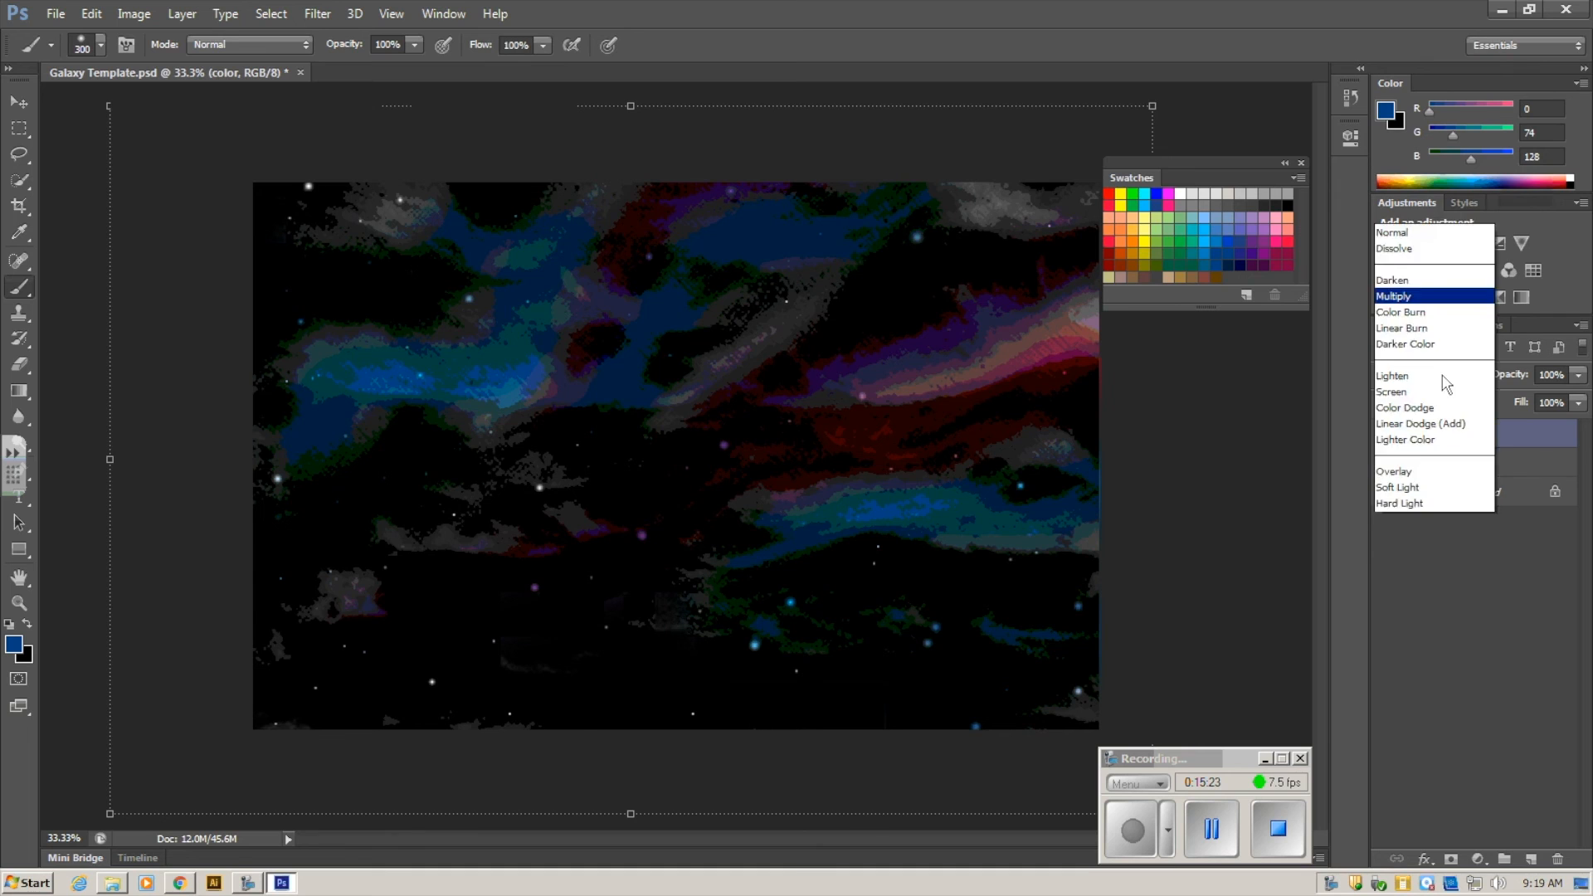
left_click(1422, 170)
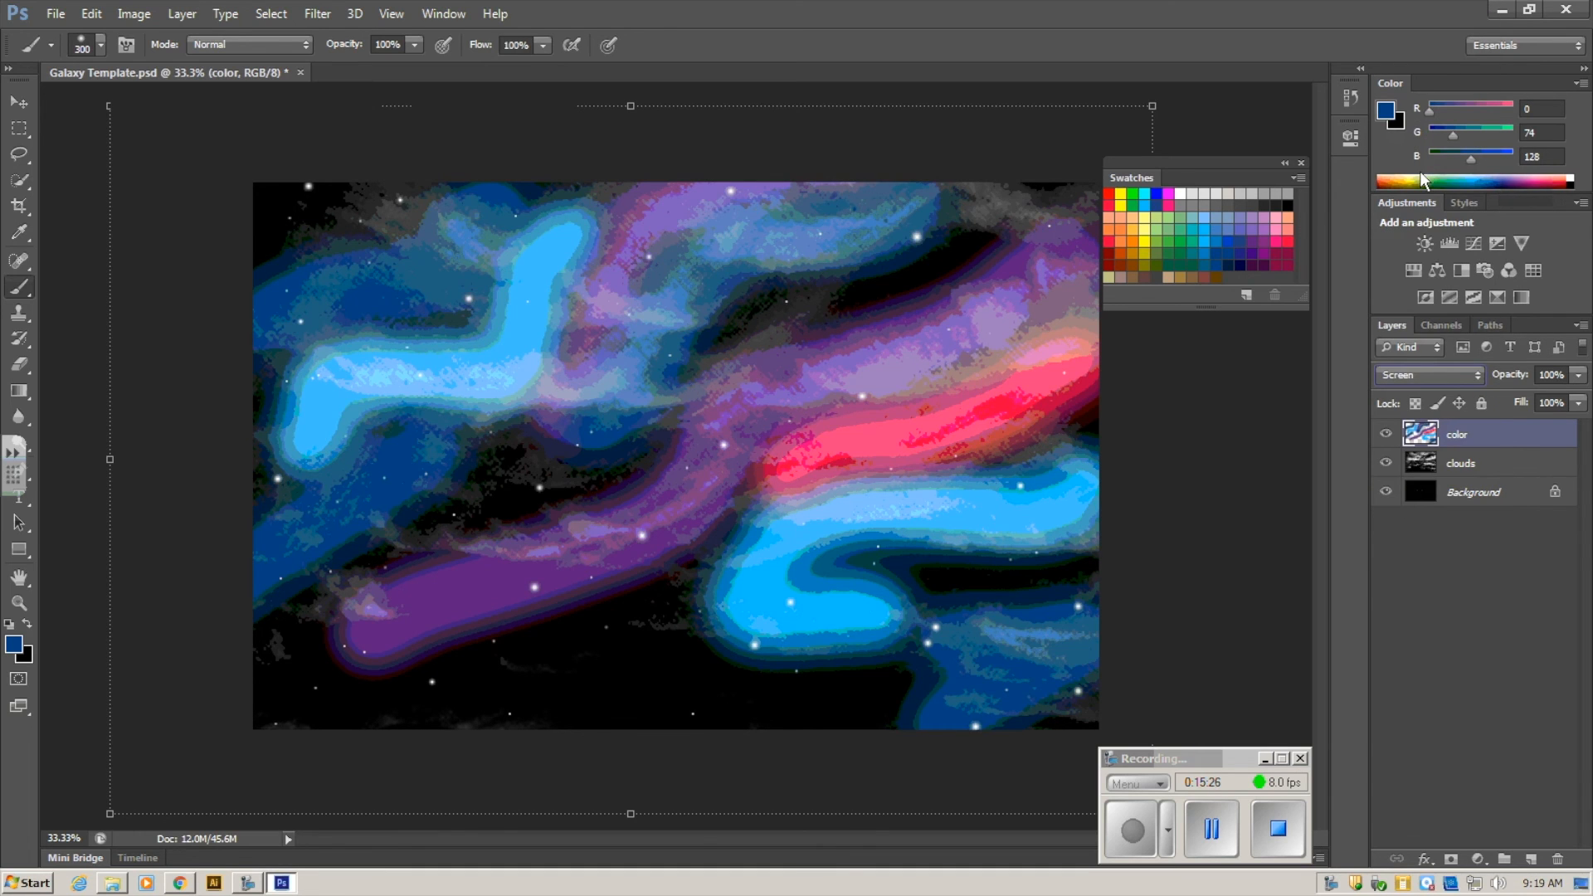
left_click(1426, 377)
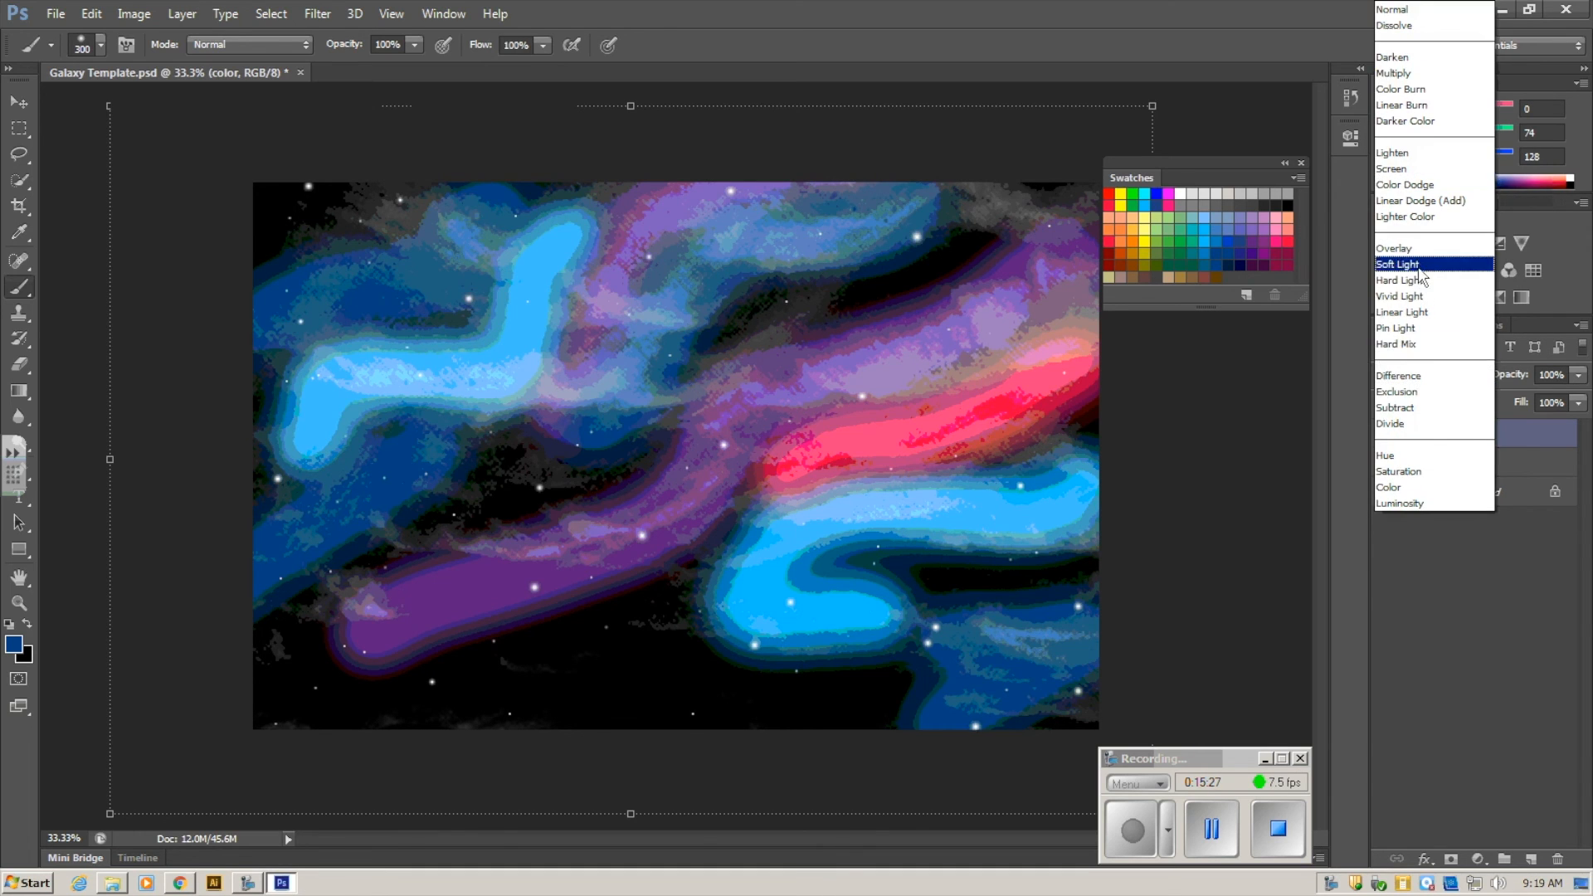
left_click(1412, 250)
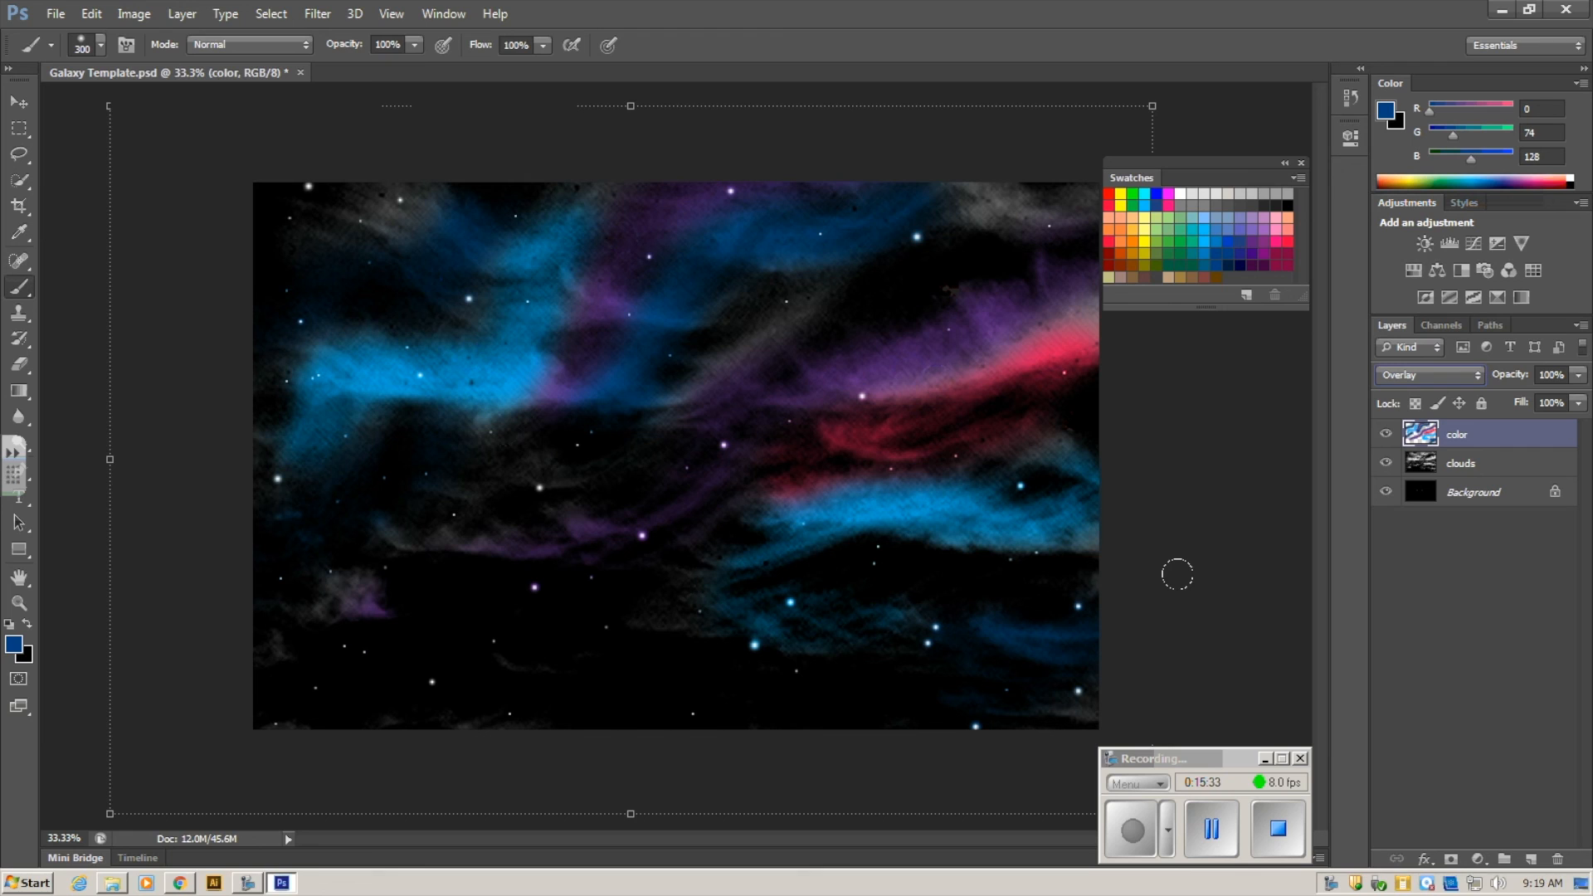
- Reduce the color layer's opacity to 78% and the clouds layer's opacity to 29%
left_click(1579, 375)
mouse_move(1581, 404)
left_mouse_down()
mouse_move(1531, 406)
mouse_move(1560, 396)
left_mouse_up()
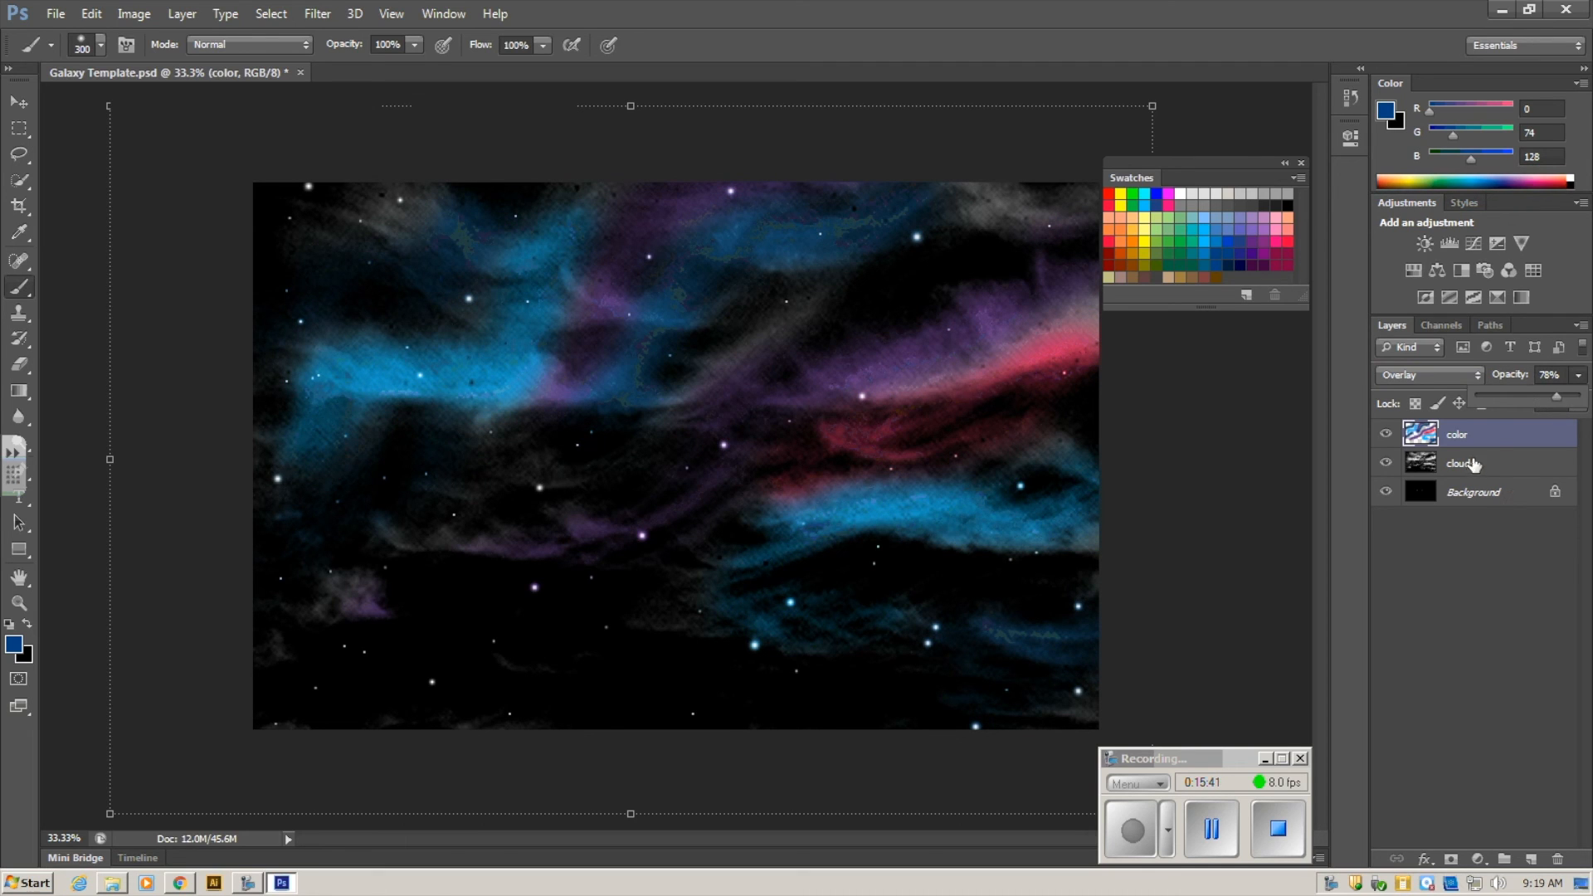
left_click(1475, 463)
left_click(1579, 375)
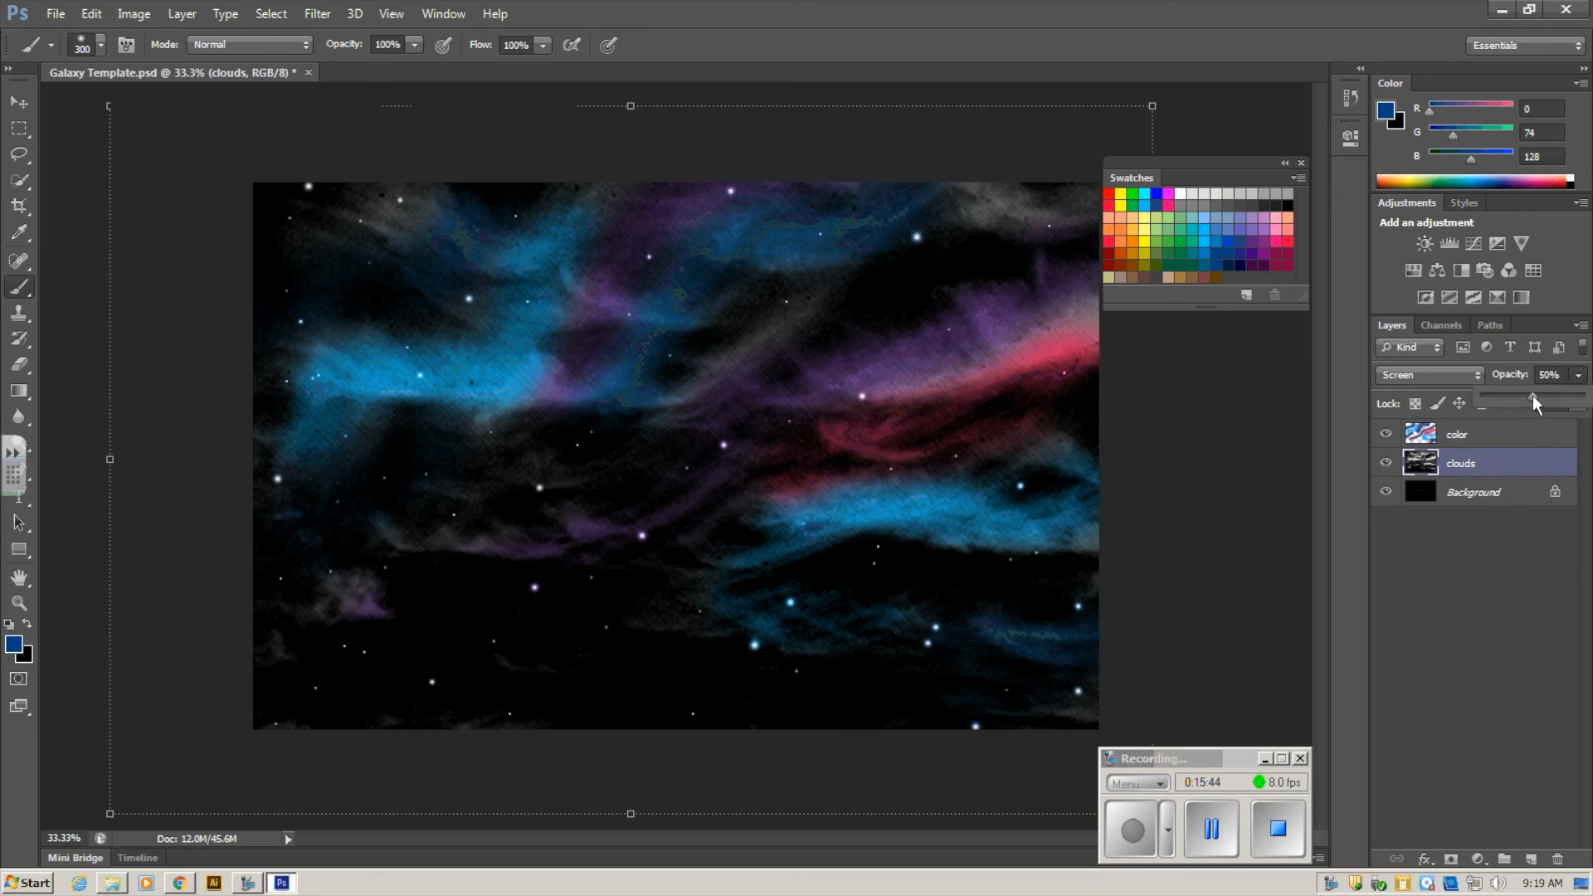
left_click_drag(1520, 395, 1513, 397)
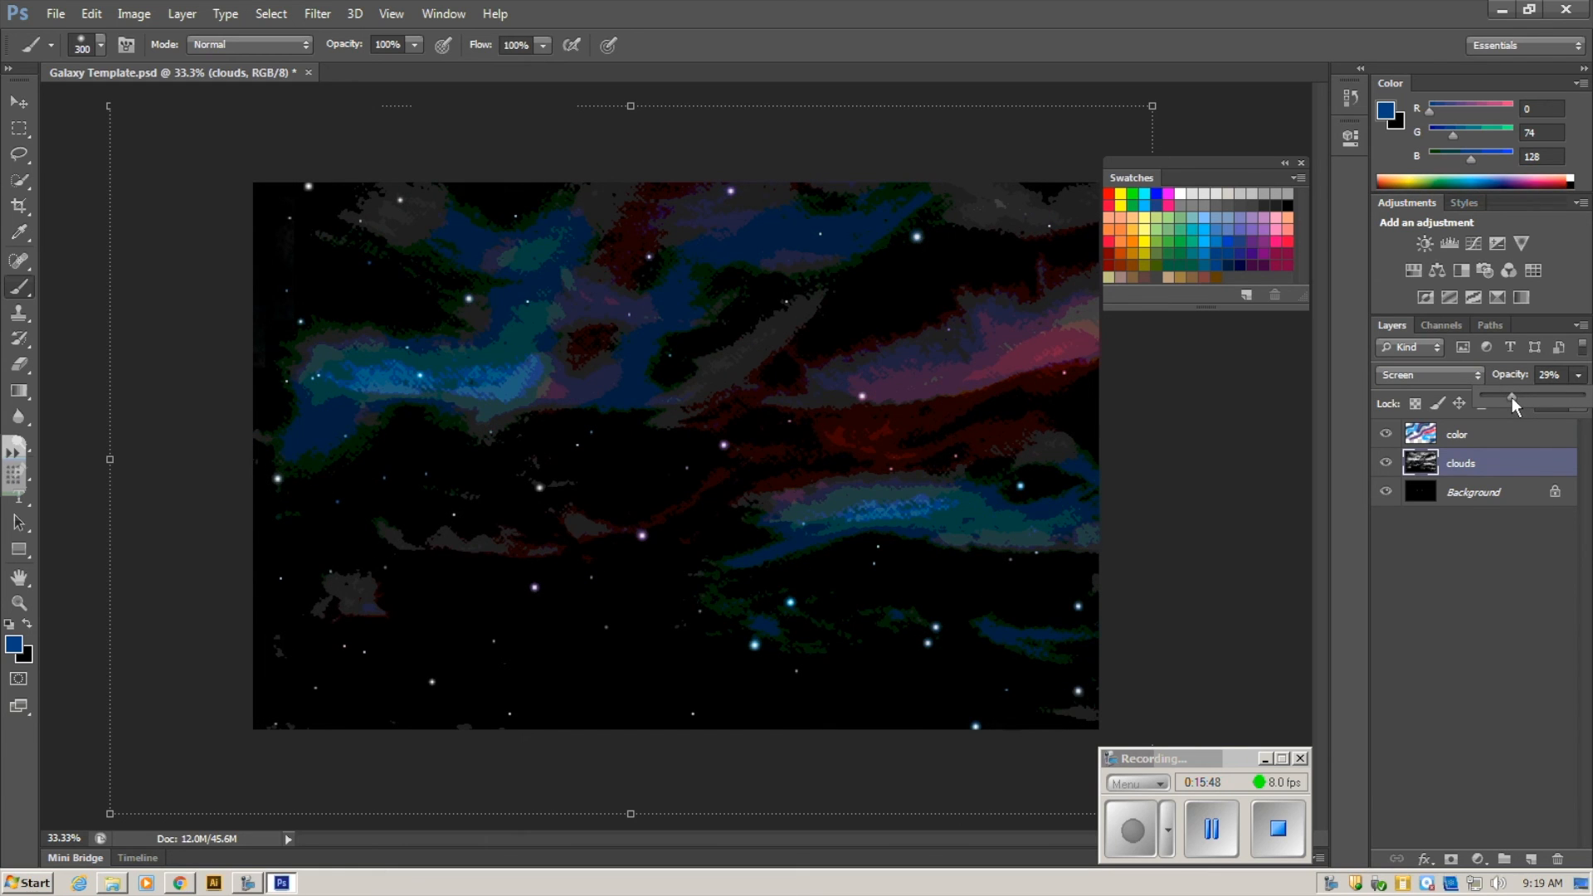
left_click(1491, 544)
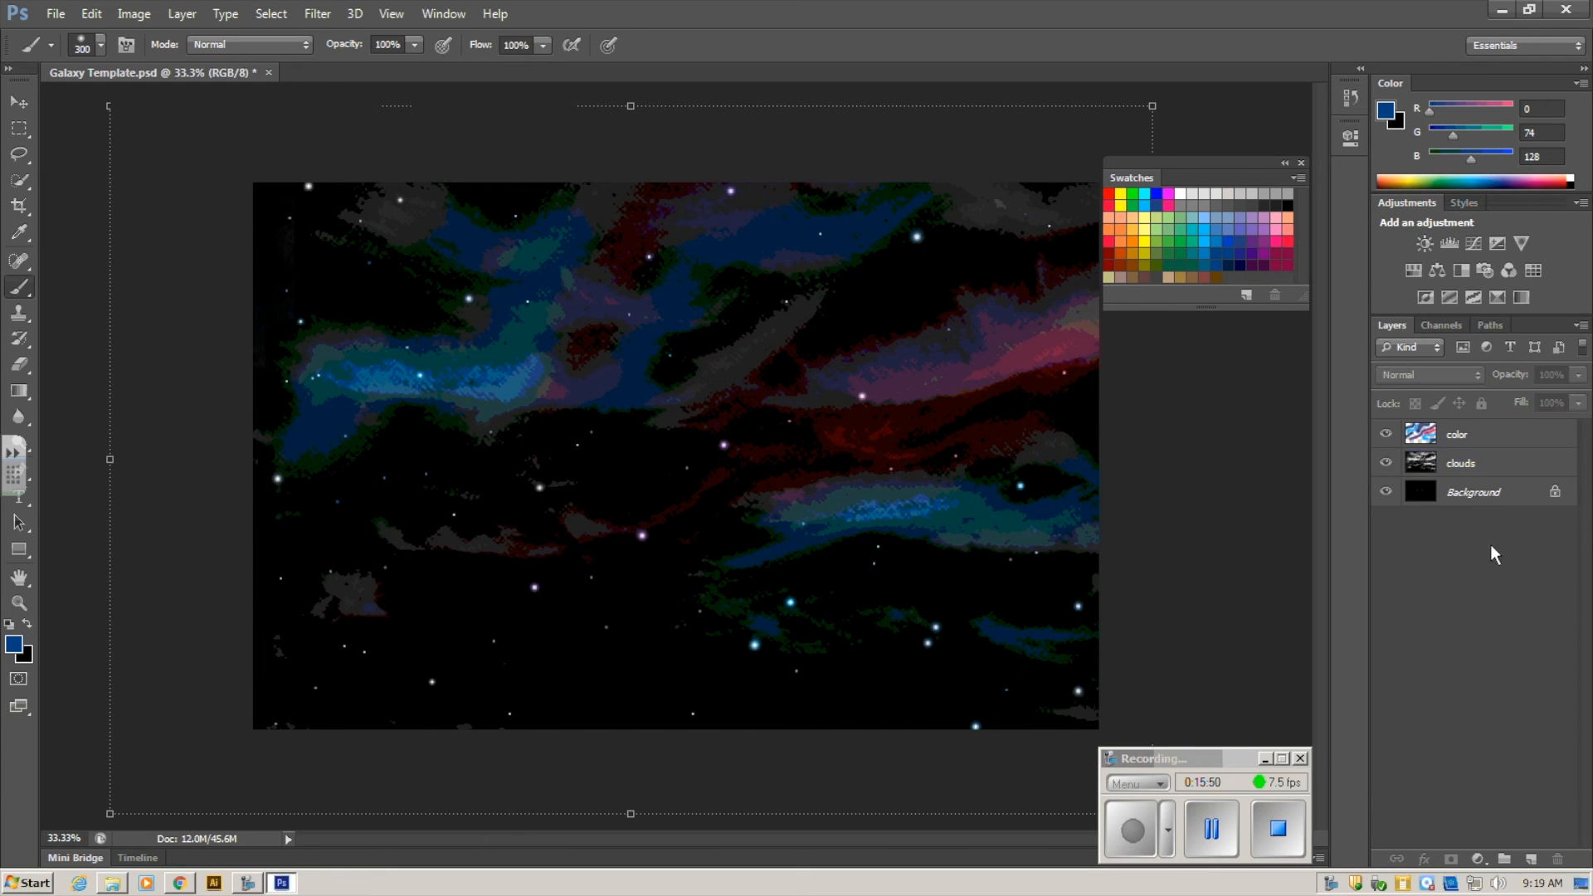
- Make the color layer the active layer again
left_click(1482, 500)
left_click(1473, 467)
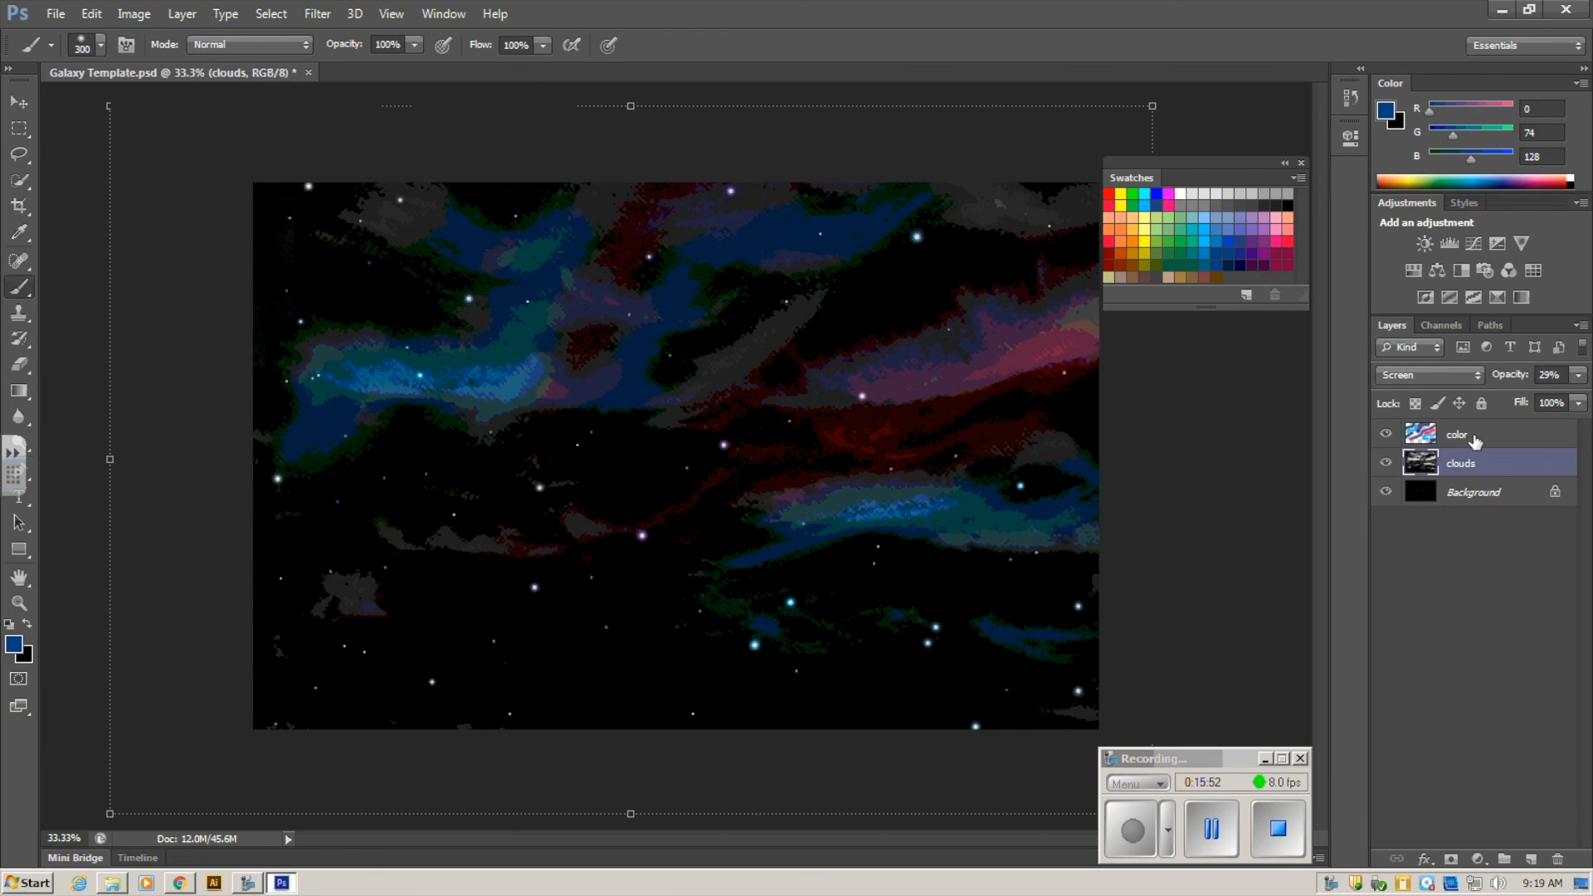
left_click(1474, 441)
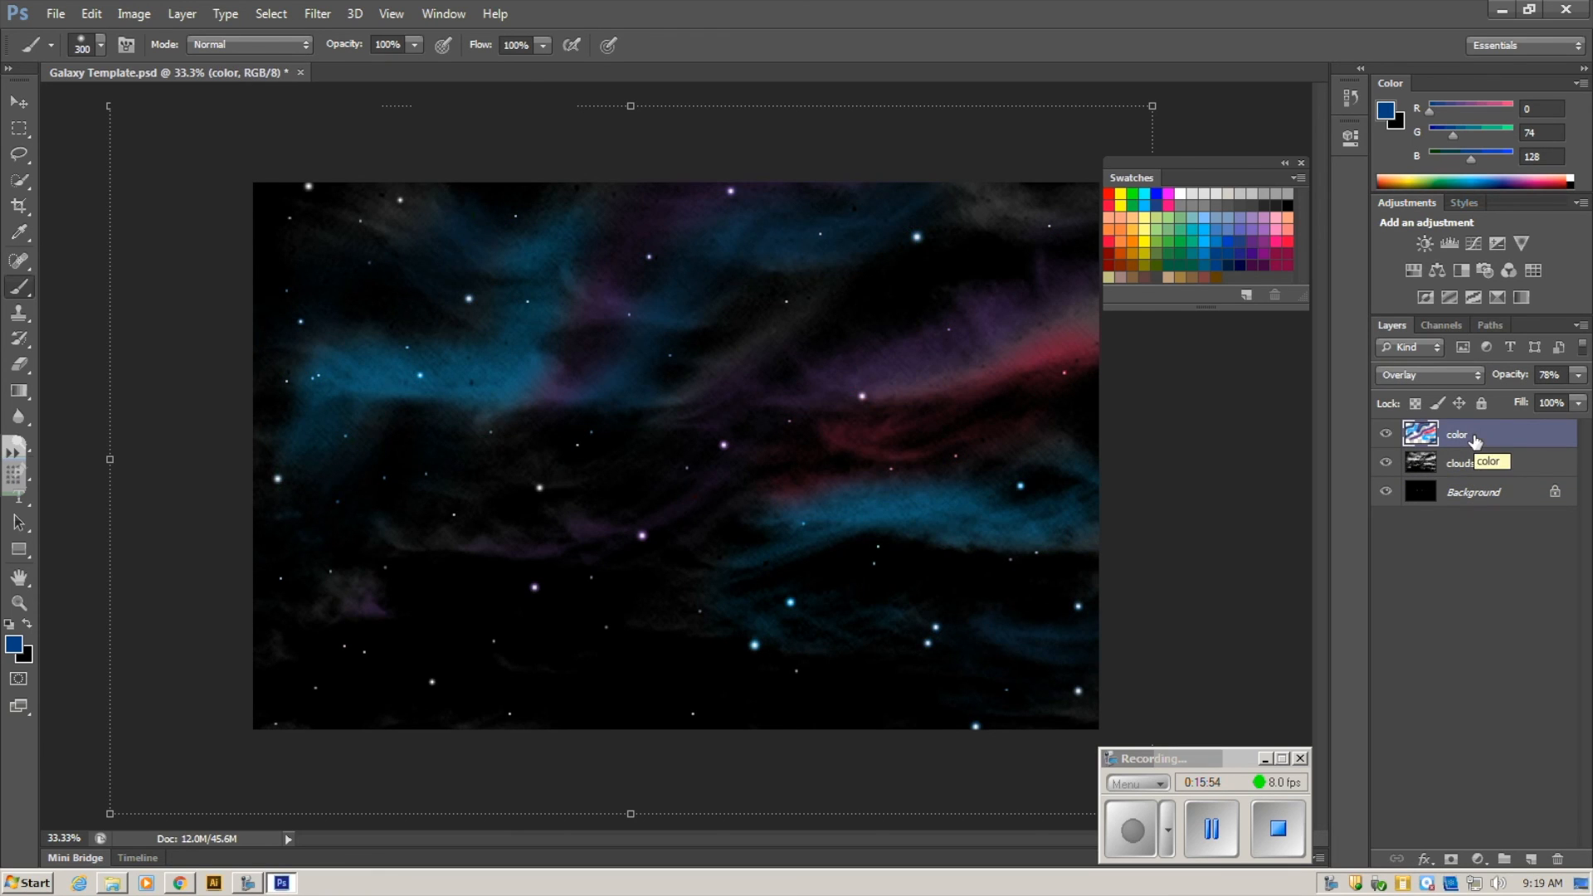